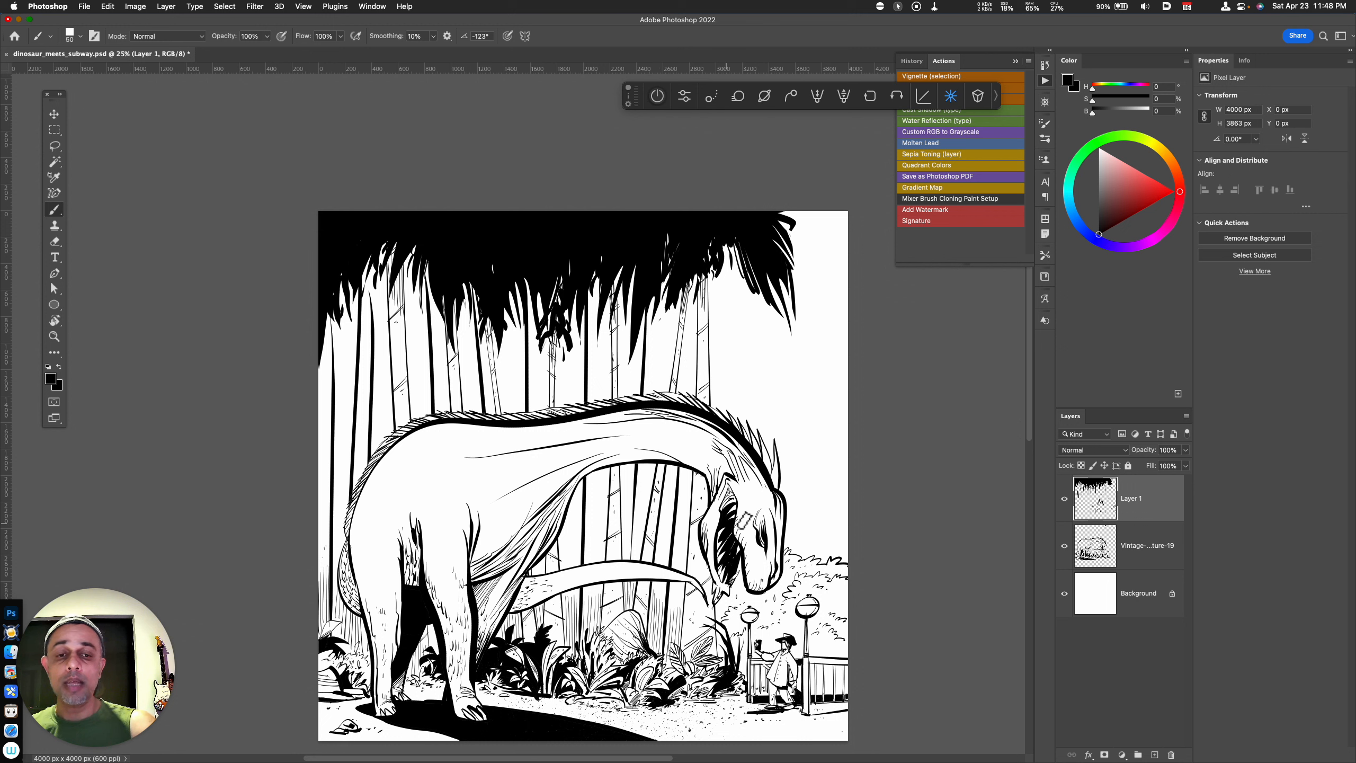
Create a new layer above Layer 1 and draw a red arrow along the dinosaur's neck down to the man
{"action": "left_click", "coordinate": [1177, 192]}
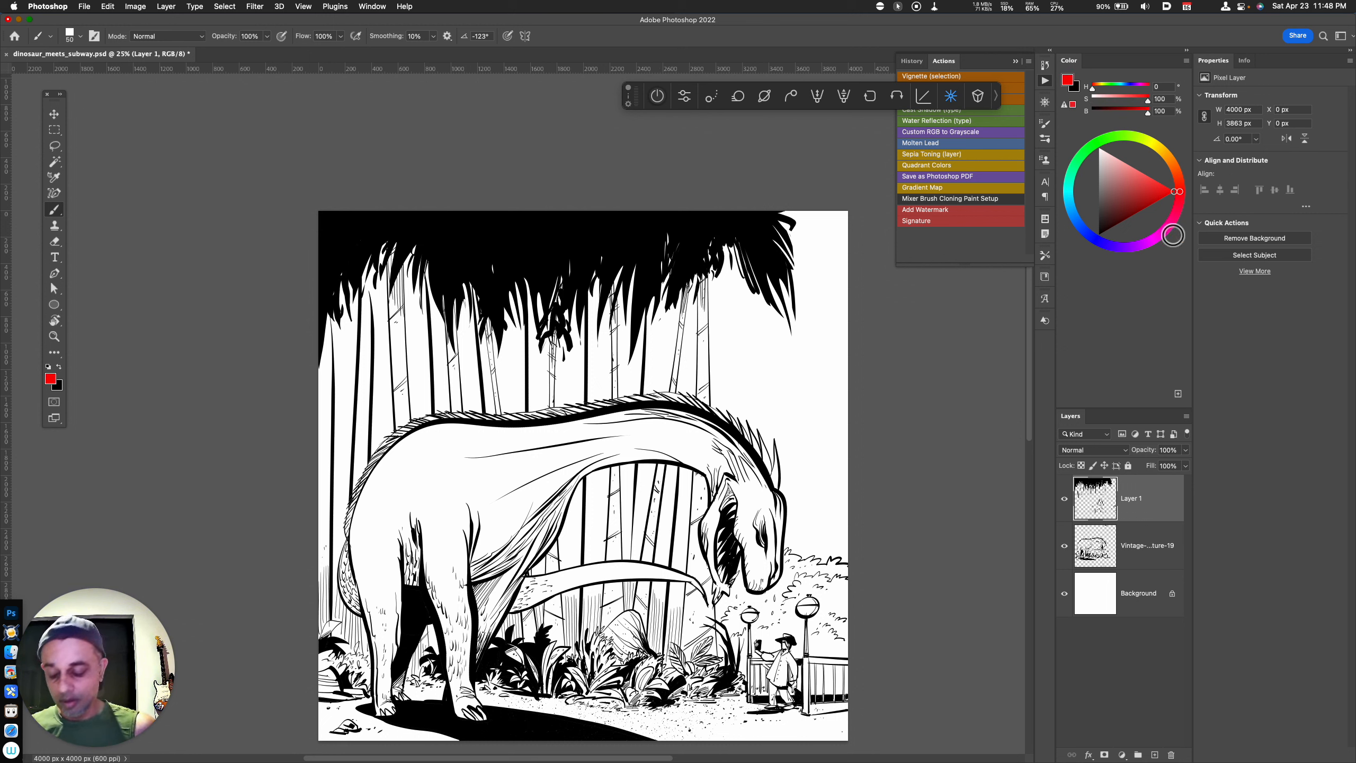
{"action": "key", "text": "alt+shift+super+n"}
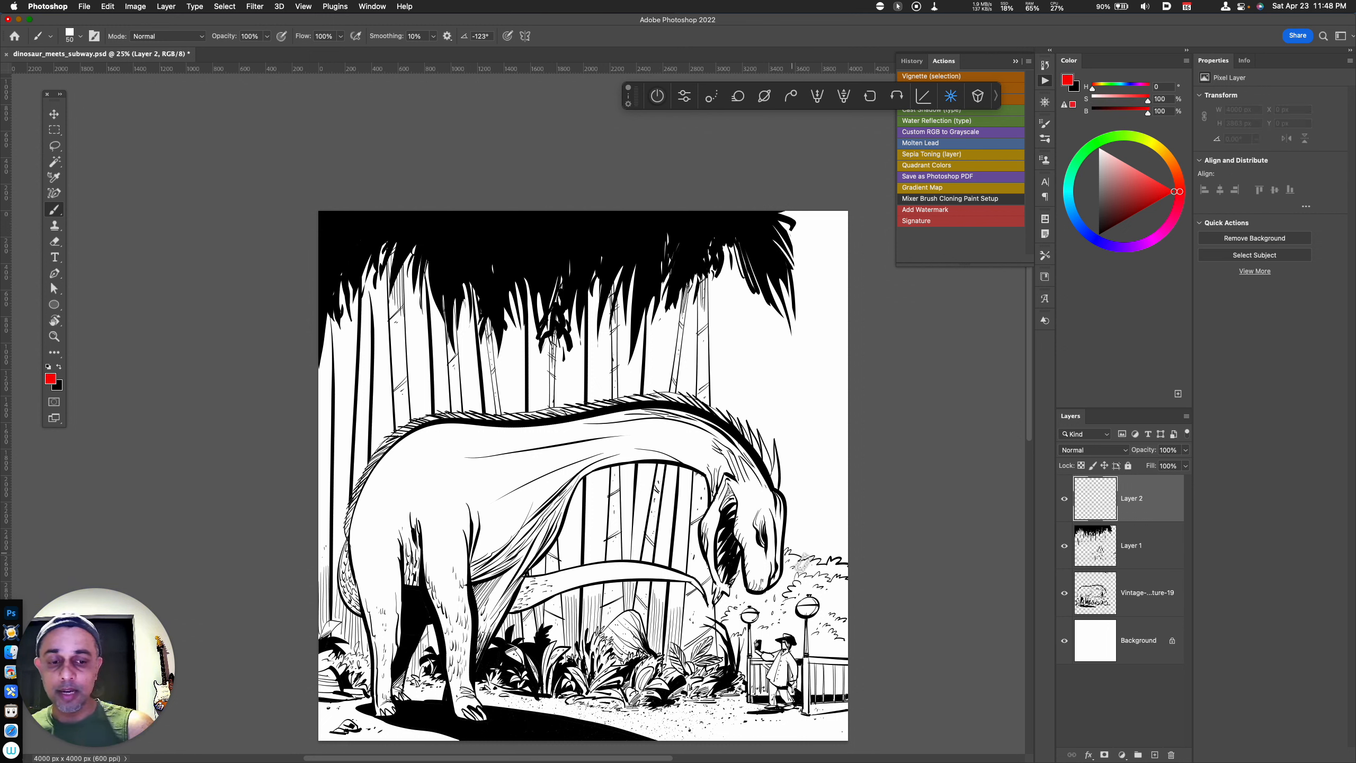
{"action": "mouse_move", "coordinate": [541, 449]}
{"action": "left_mouse_down"}
{"action": "mouse_move", "coordinate": [578, 442]}
{"action": "mouse_move", "coordinate": [708, 455]}
{"action": "mouse_move", "coordinate": [776, 554]}
{"action": "mouse_move", "coordinate": [778, 629]}
{"action": "left_mouse_up"}
{"action": "left_click_drag", "start_coordinate": [789, 613], "coordinate": [778, 630]}
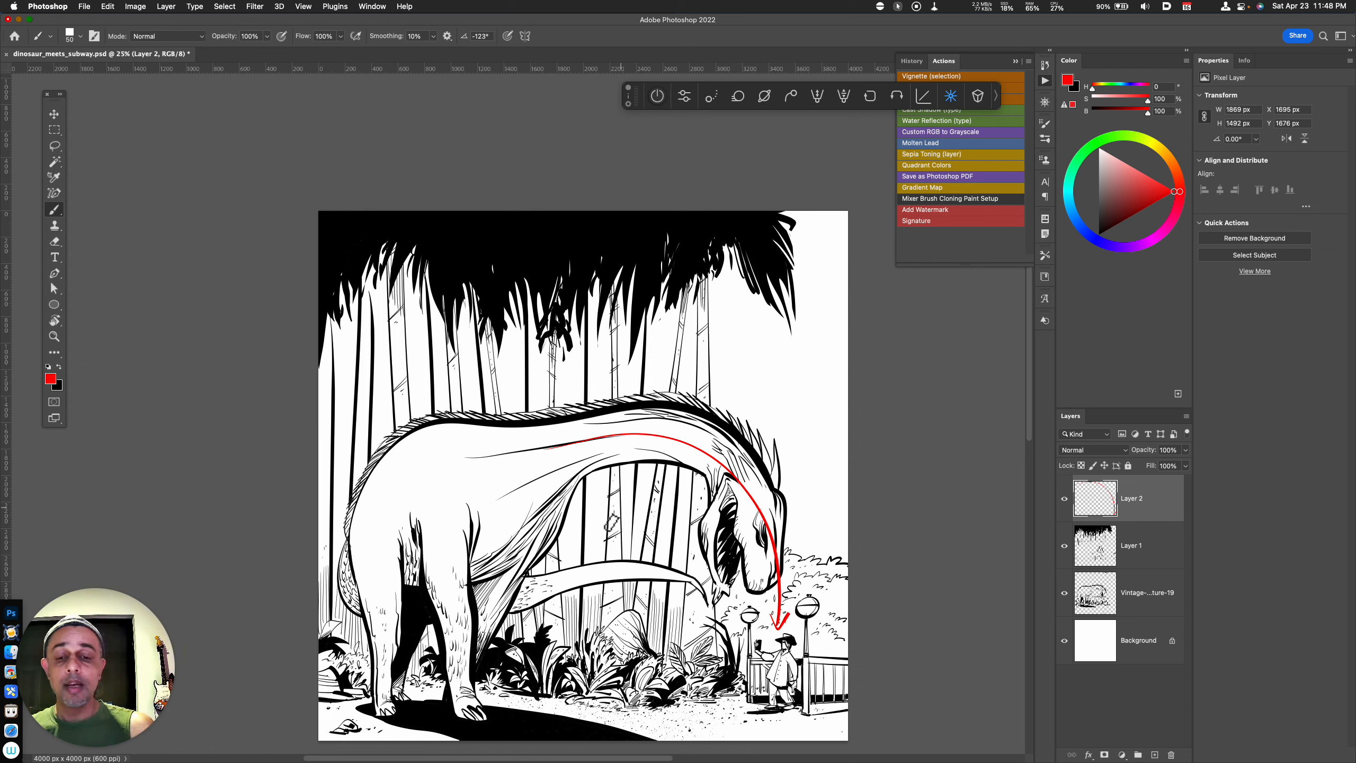
Draw red arrows along the tail and from the fence toward the man, and clear all arrows from the layer
{"action": "left_click_drag", "start_coordinate": [569, 576], "coordinate": [726, 640]}
{"action": "key", "text": "super+z"}
{"action": "left_click_drag", "start_coordinate": [637, 571], "coordinate": [734, 636]}
{"action": "left_click_drag", "start_coordinate": [734, 623], "coordinate": [733, 635]}
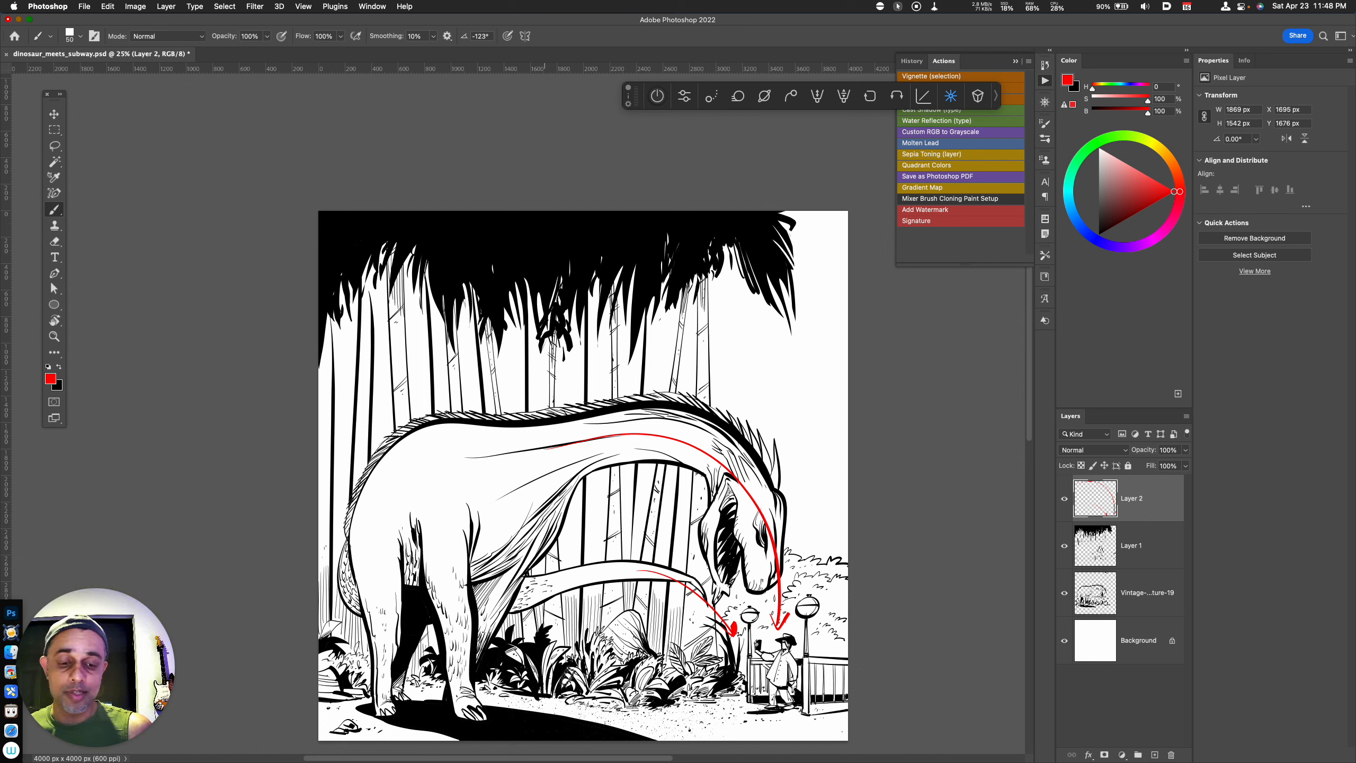
{"action": "left_click_drag", "start_coordinate": [842, 646], "coordinate": [817, 650]}
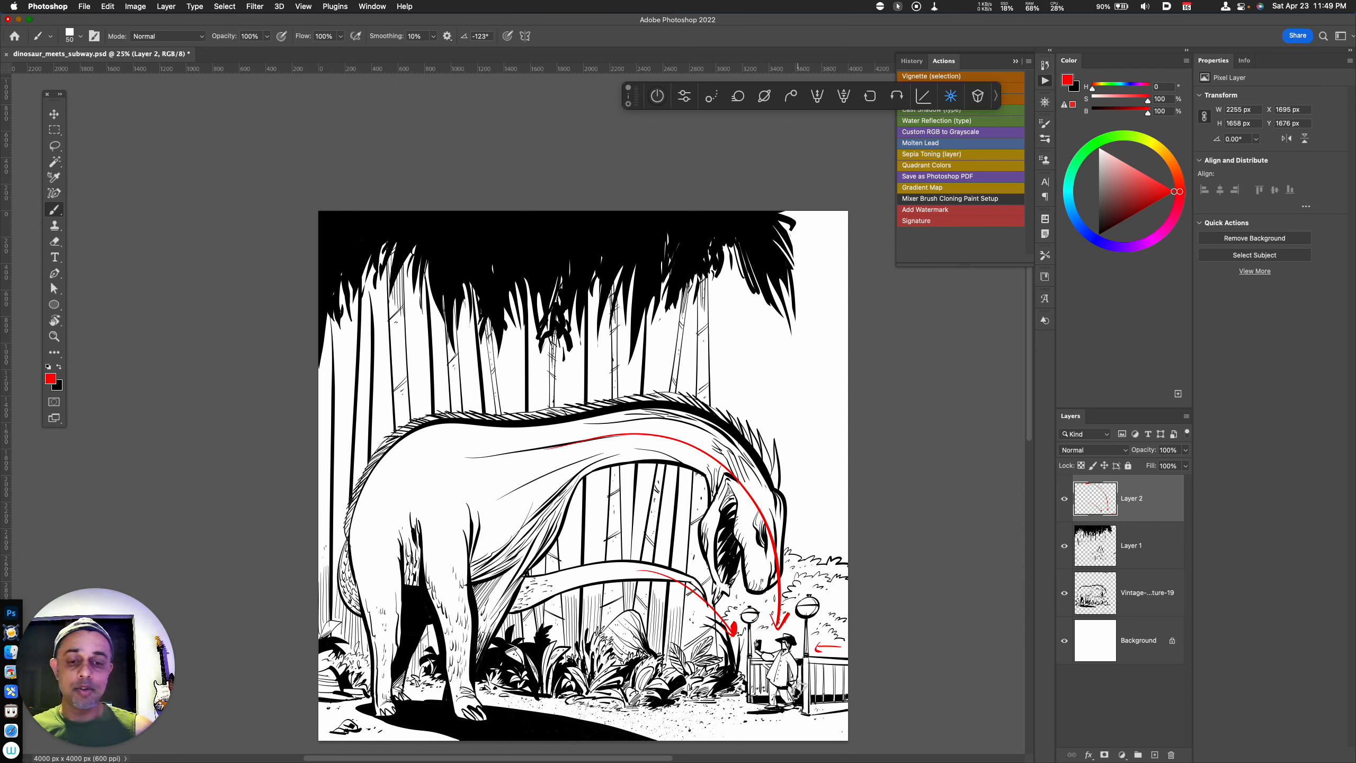
{"action": "key", "text": "super+a"}
{"action": "key", "text": "super+x"}
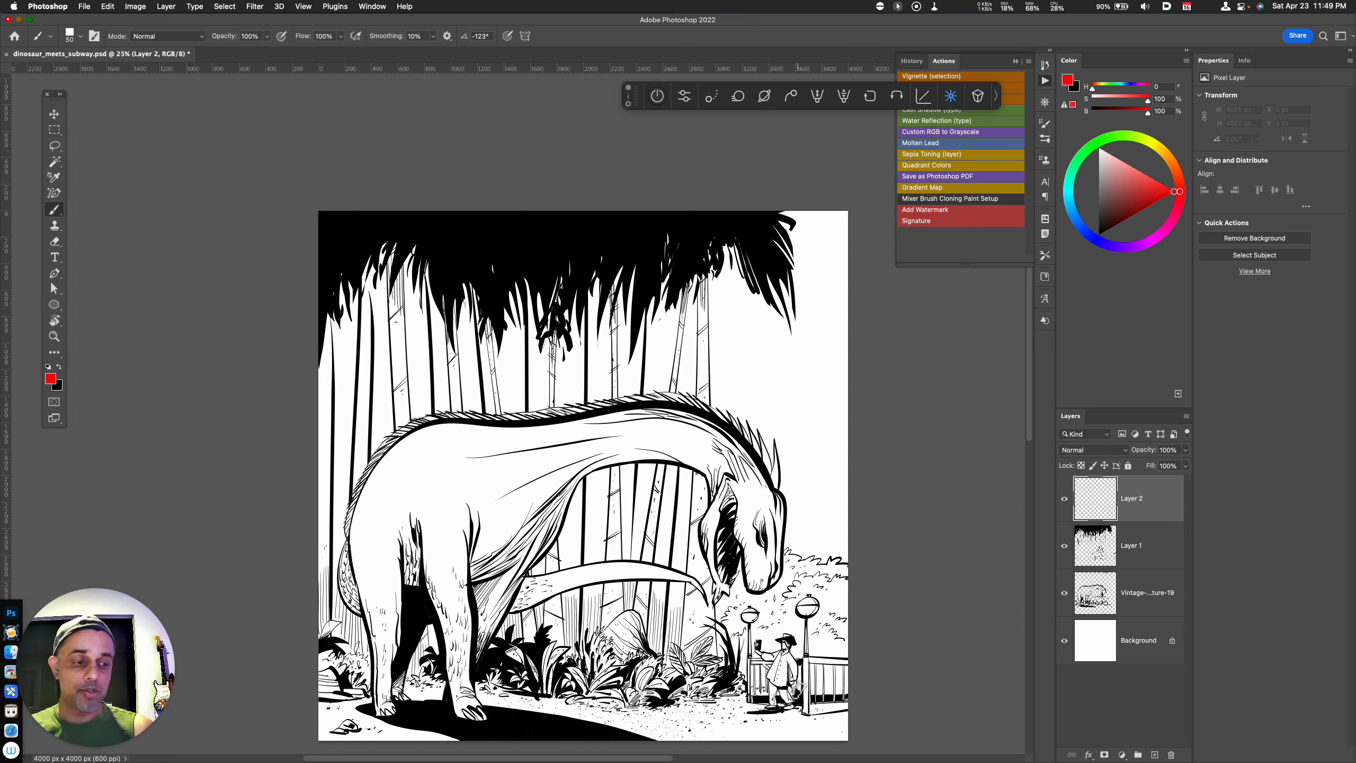
Add a new layer directly above Background and fill it with red at 90% saturation and 94% brightness
{"action": "left_click", "coordinate": [1127, 643]}
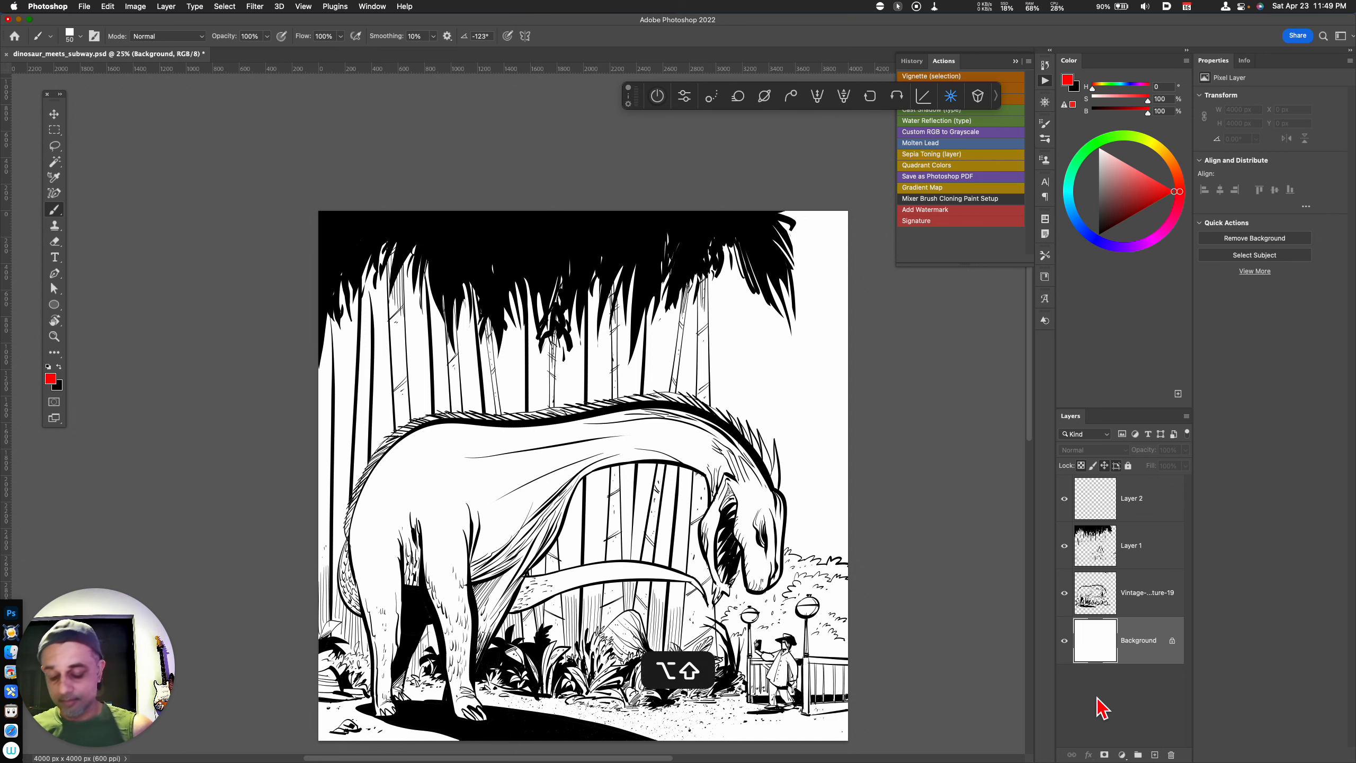
{"action": "key", "text": "alt+shift+super+n"}
{"action": "left_click_drag", "start_coordinate": [1158, 189], "coordinate": [1162, 190]}
{"action": "key", "text": "alt+BackSpace"}
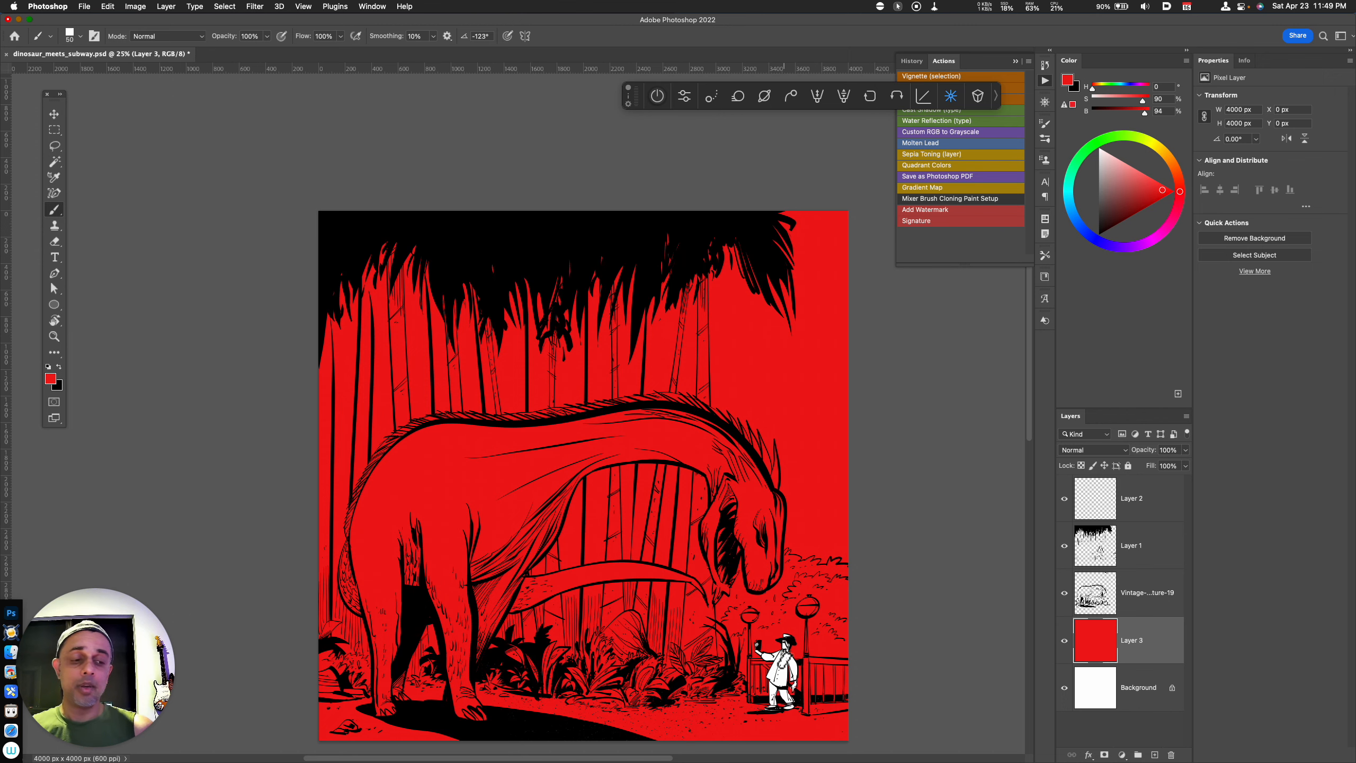
Select the open sky beside the dinosaur's head with the Magic Wand, adding the nearest trunk gaps above the neck and below it
{"action": "key", "text": "super+equal"}
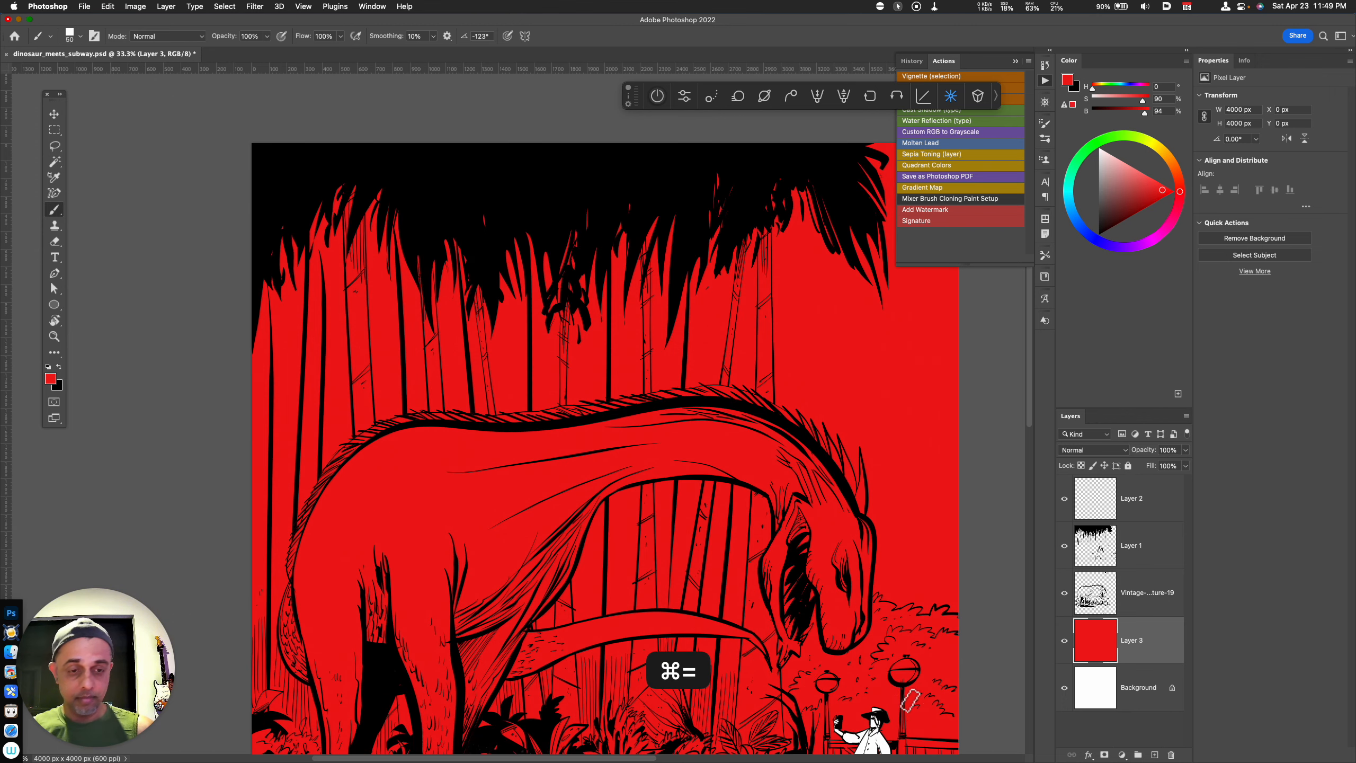
{"action": "key", "text": "super+minus"}
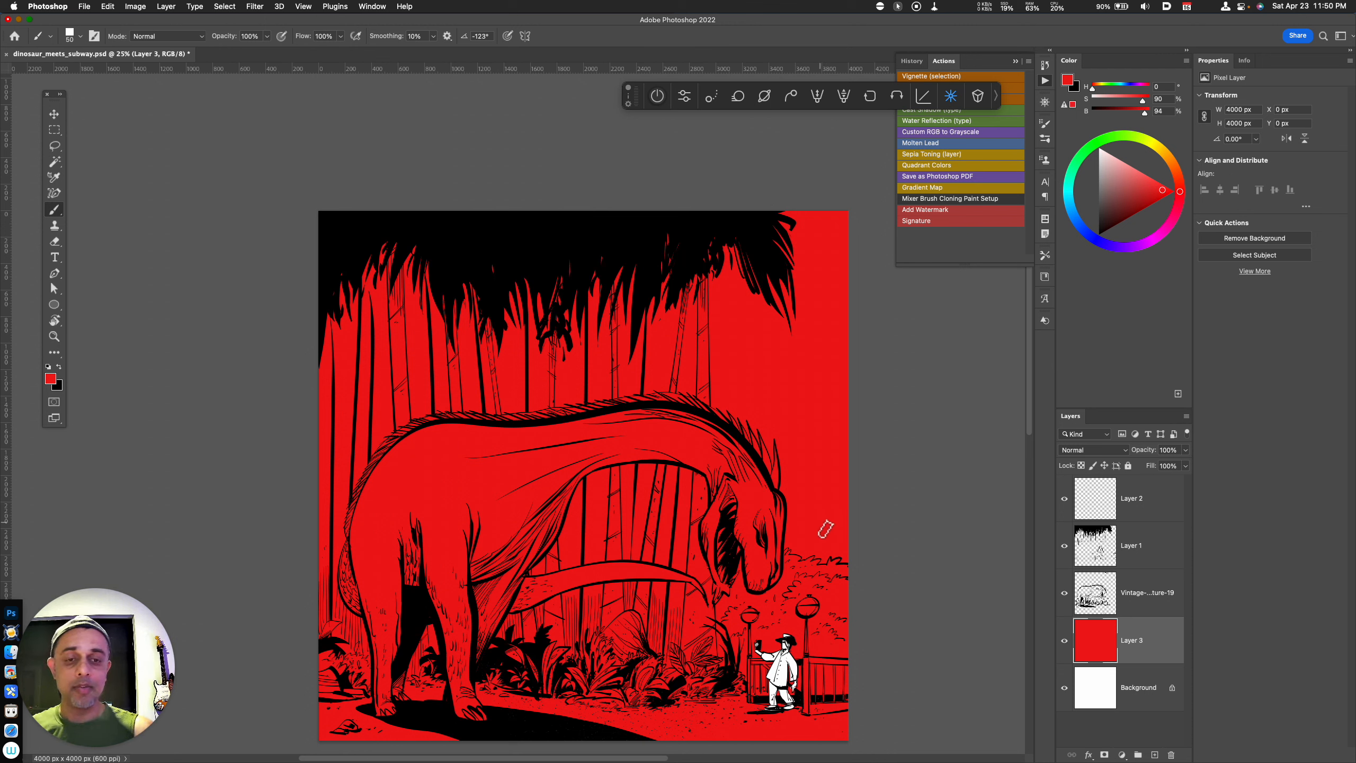
{"action": "key", "text": "w"}
{"action": "left_click", "coordinate": [811, 539]}
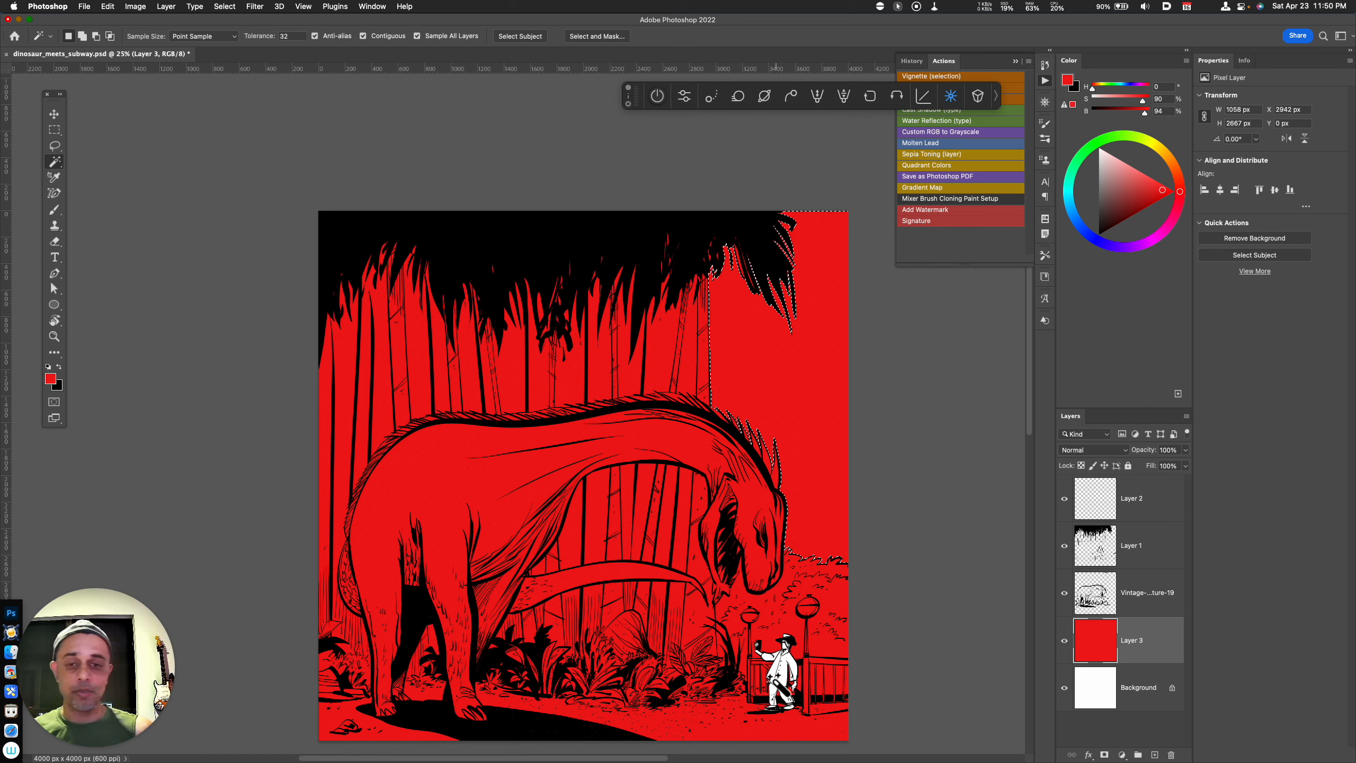
{"action": "left_click", "coordinate": [687, 368], "text": "shift"}
{"action": "left_click", "coordinate": [666, 528], "text": "shift"}
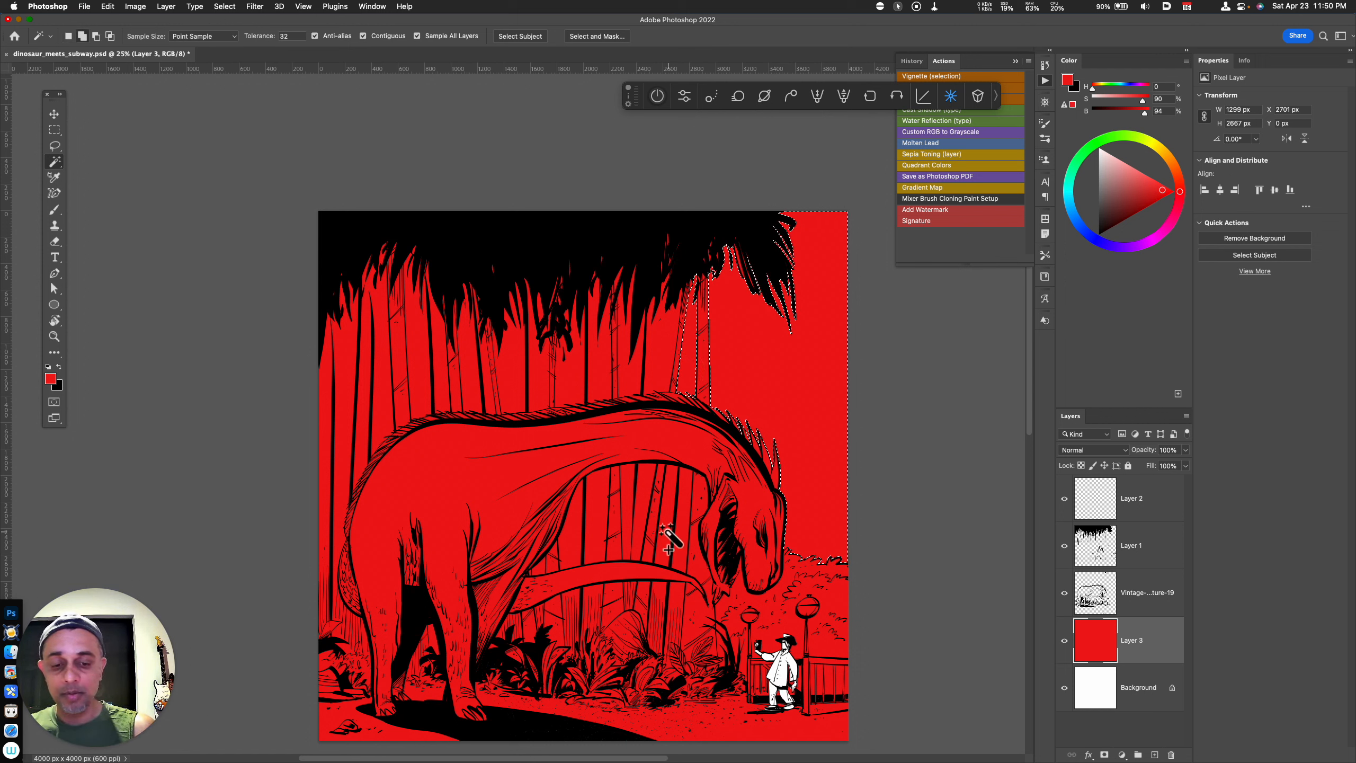
{"action": "left_click", "coordinate": [660, 604], "text": "shift"}
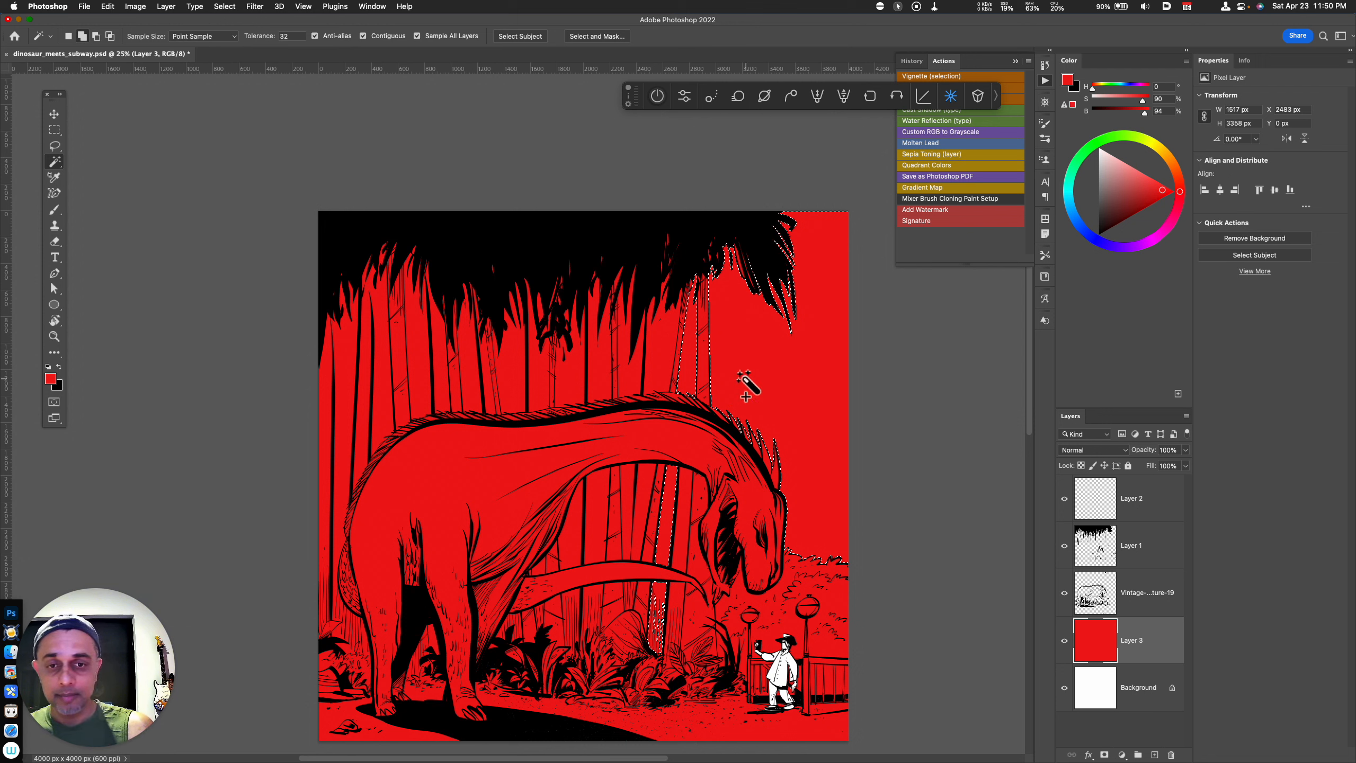
Add the background gaps between the central tree trunks to the selection, above the neck, beneath it and below the tail
{"action": "left_click", "coordinate": [658, 374], "text": "shift"}
{"action": "left_click", "coordinate": [645, 502], "text": "shift"}
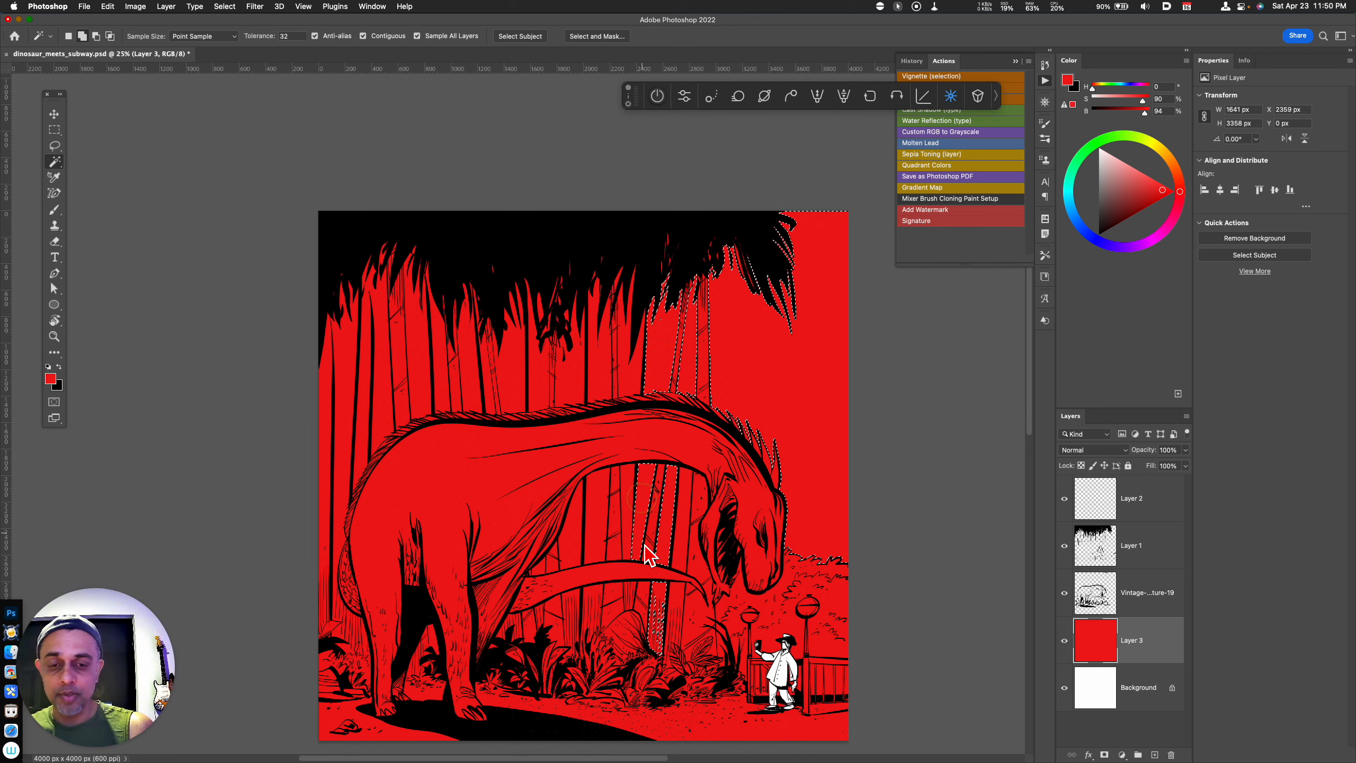
{"action": "left_click", "coordinate": [629, 374], "text": "shift"}
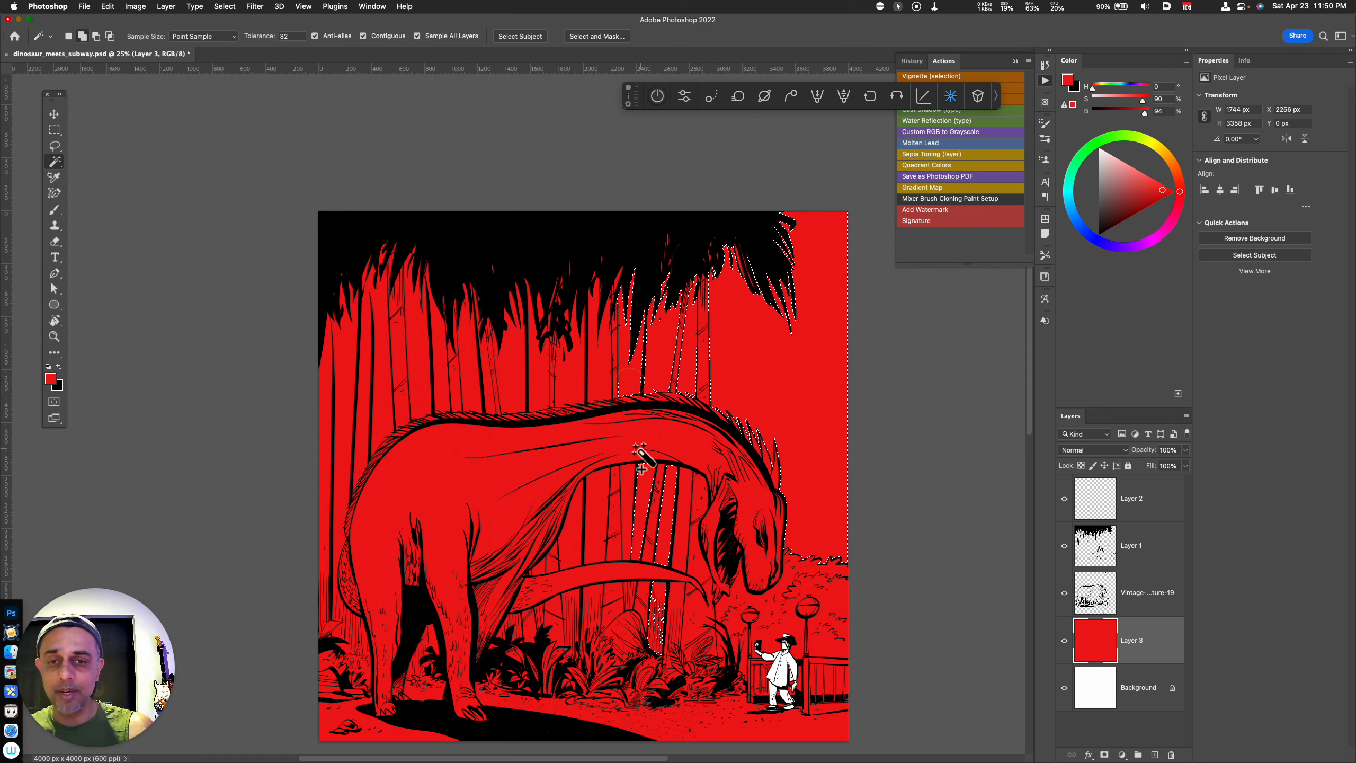
{"action": "left_click", "coordinate": [627, 510], "text": "shift"}
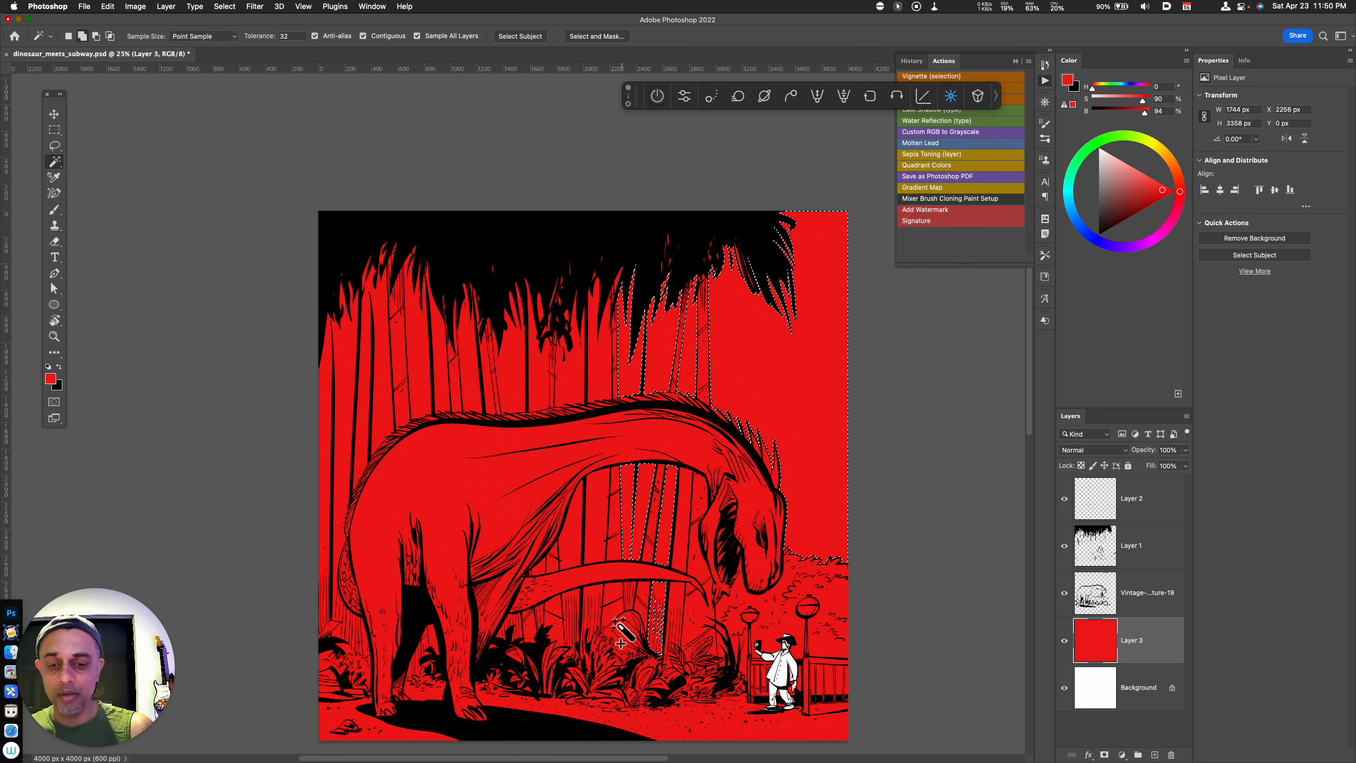
{"action": "left_click", "coordinate": [629, 593], "text": "shift"}
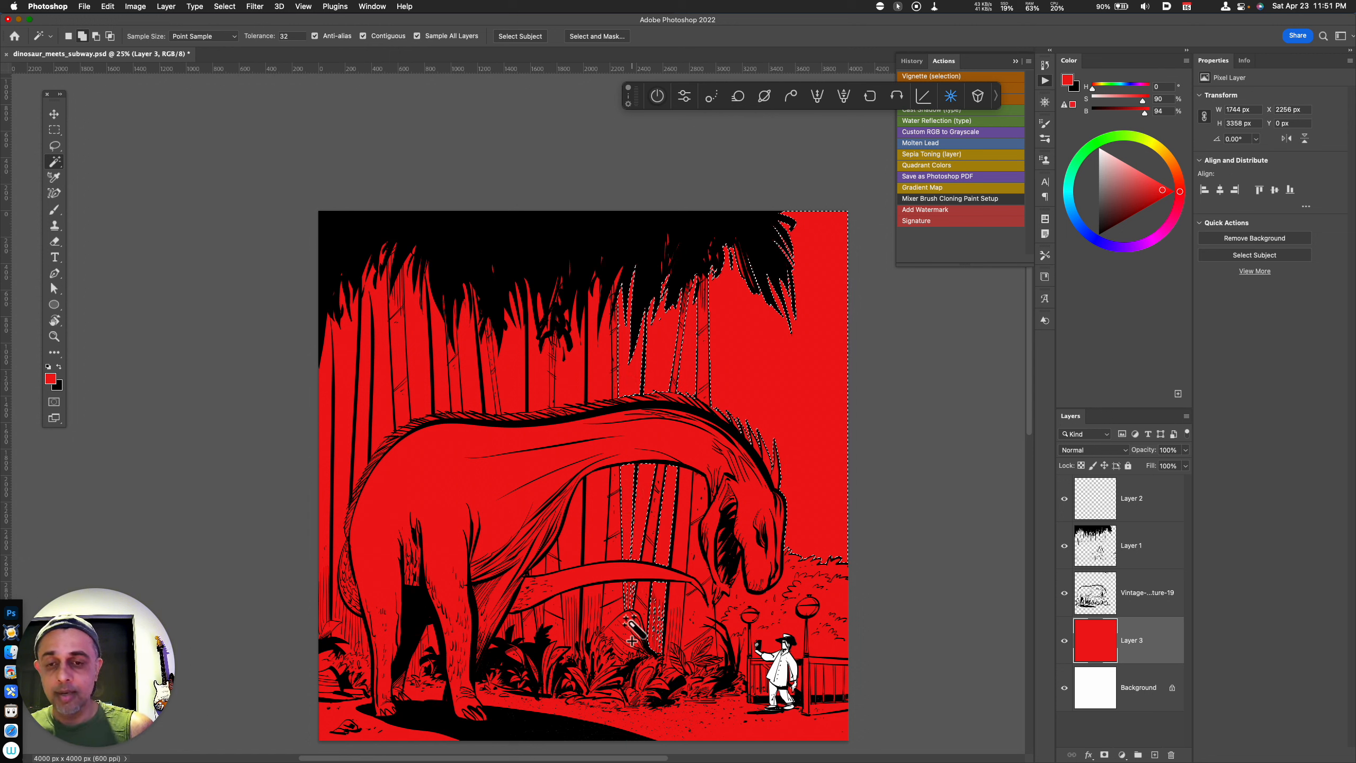
{"action": "left_click", "coordinate": [604, 394], "text": "shift"}
{"action": "left_click", "coordinate": [596, 537], "text": "shift"}
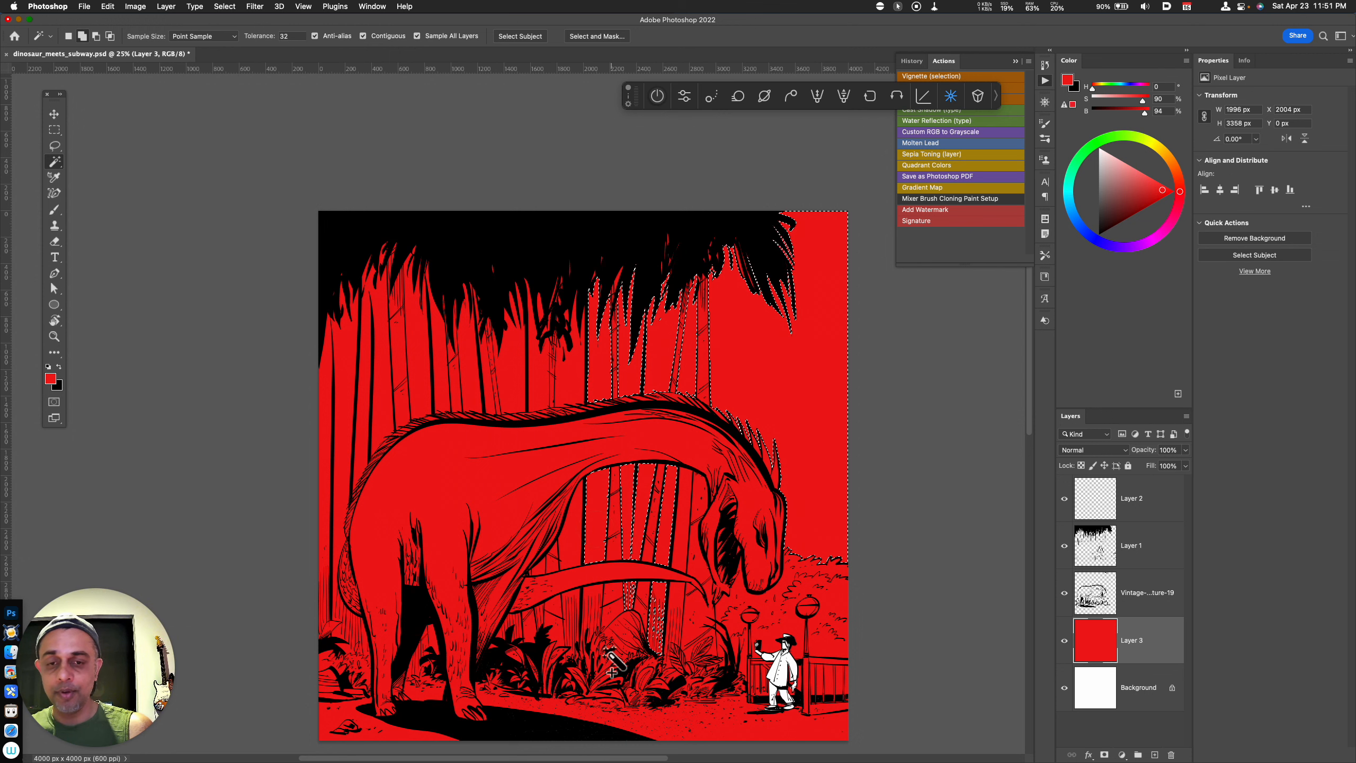
{"action": "left_click", "coordinate": [594, 607], "text": "shift"}
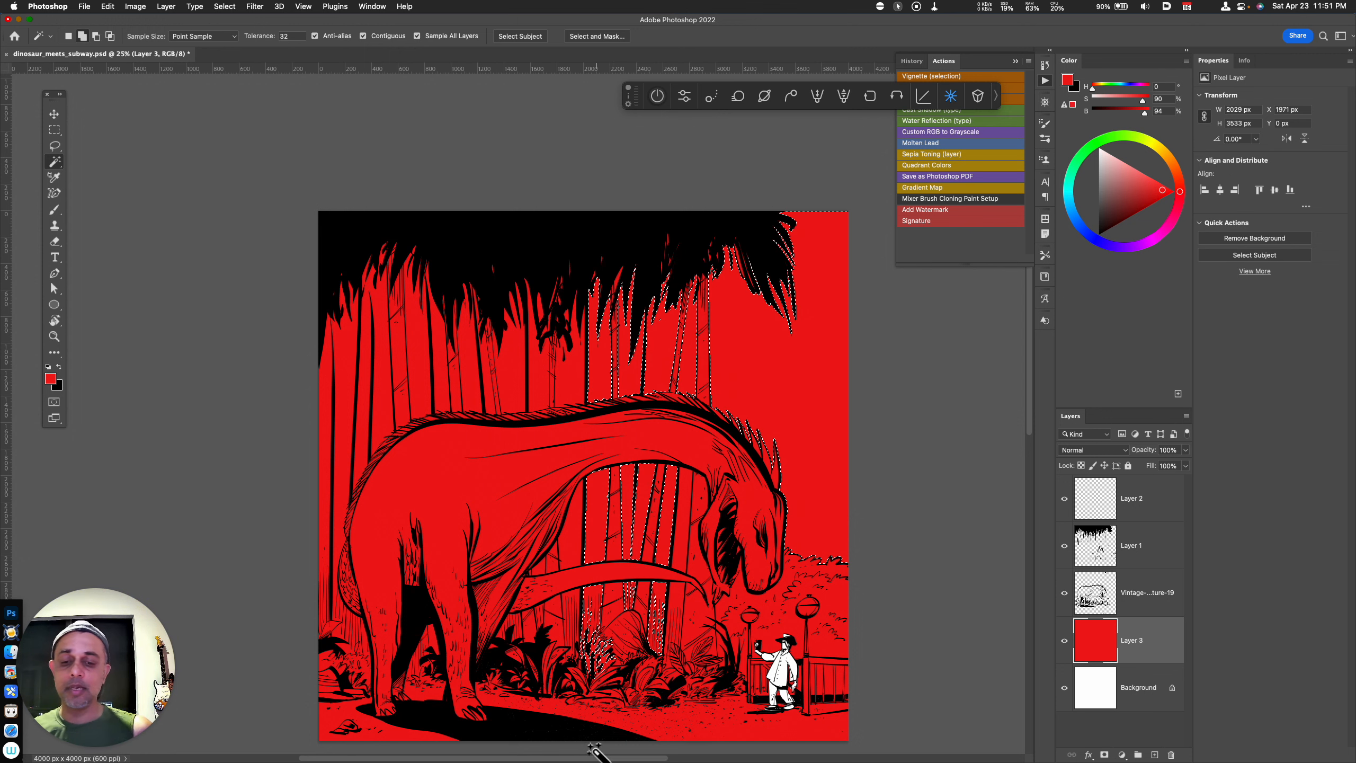
{"action": "left_click", "coordinate": [571, 392], "text": "shift"}
{"action": "left_click", "coordinate": [570, 545], "text": "shift"}
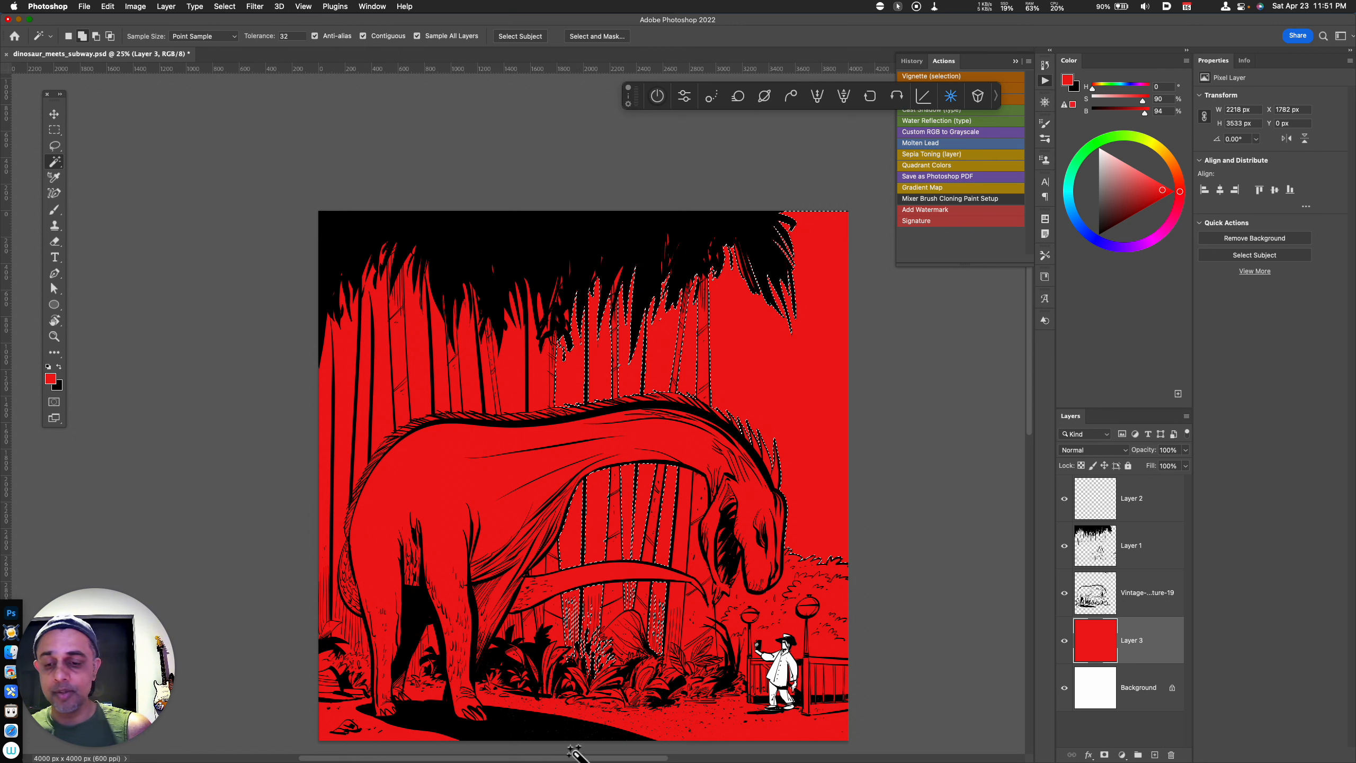
Extend the selection with the remaining trunk gaps above the dinosaur's back, as far as the canvas's left edge
{"action": "left_click", "coordinate": [538, 332], "text": "shift"}
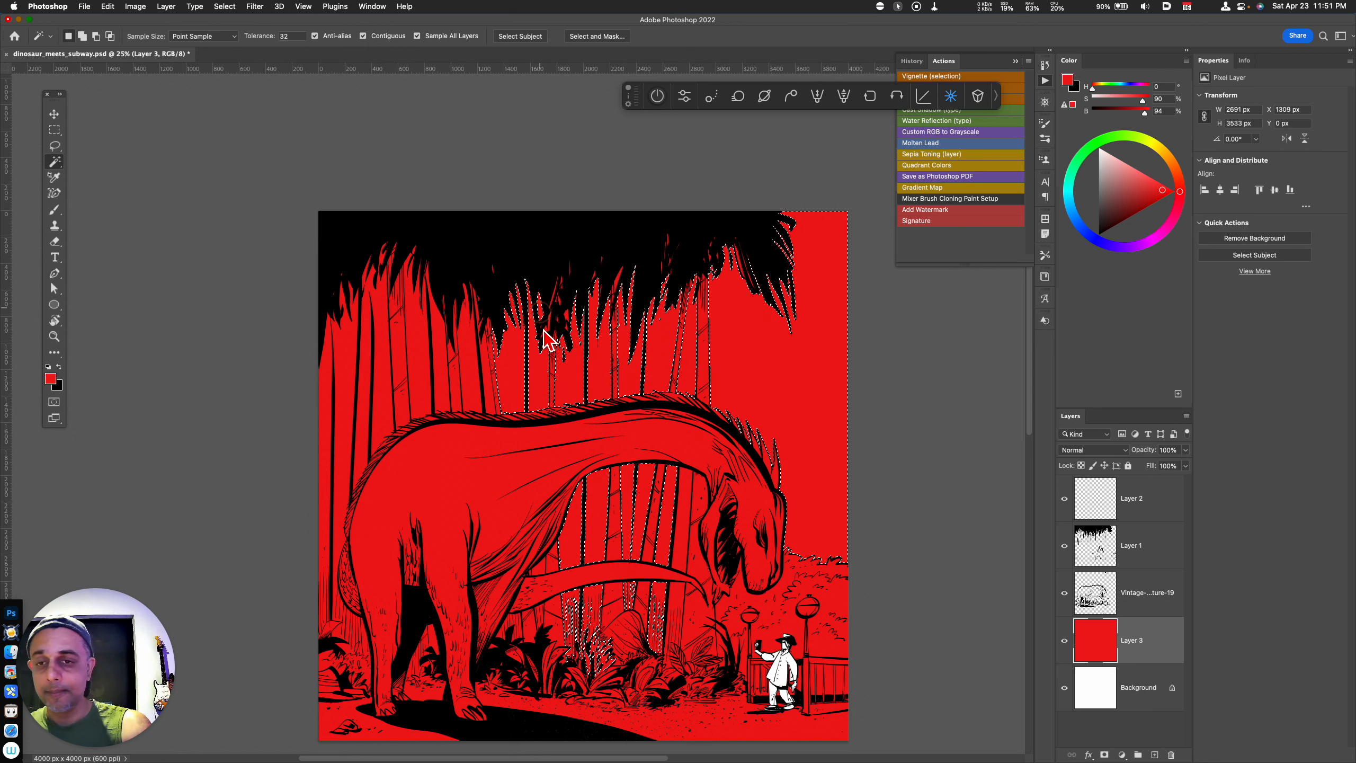
{"action": "left_click", "coordinate": [519, 389], "text": "shift"}
{"action": "left_click", "coordinate": [469, 374], "text": "shift"}
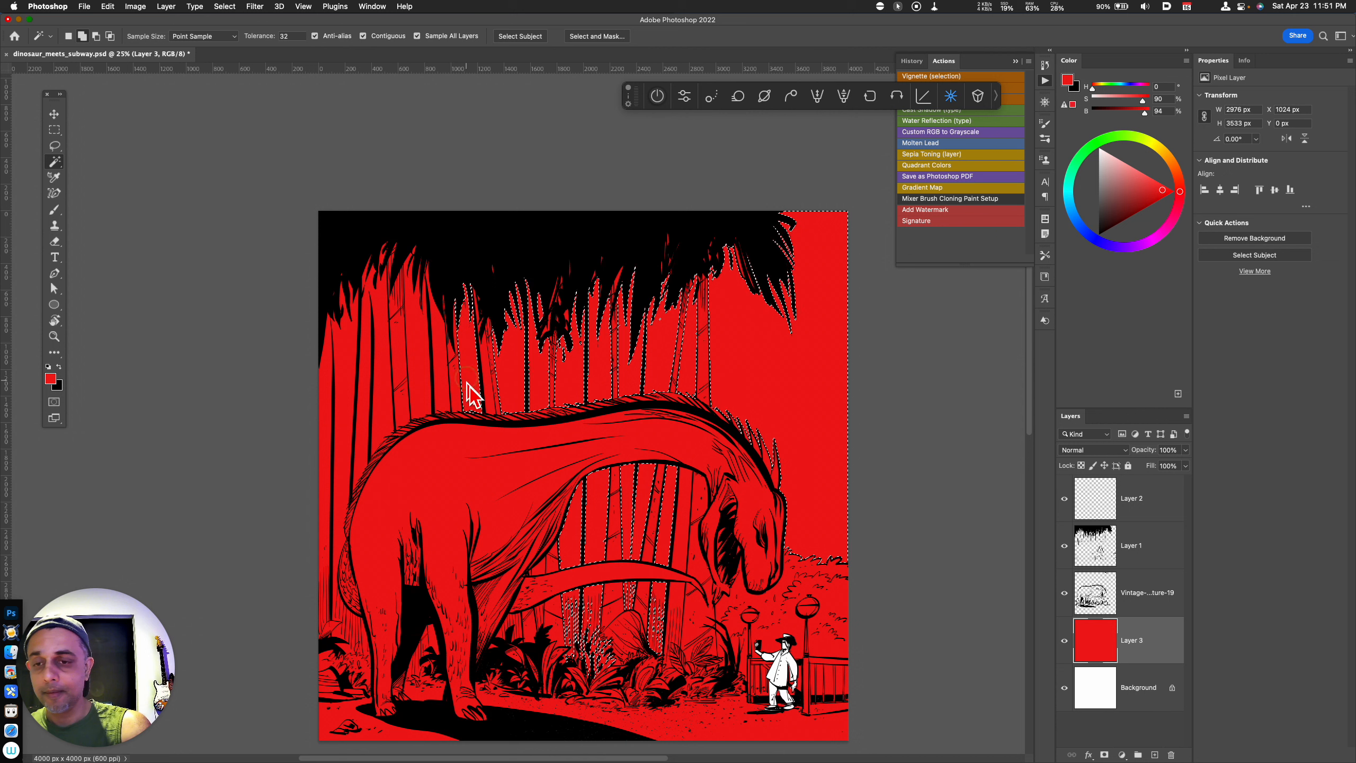
{"action": "left_click", "coordinate": [430, 372], "text": "shift"}
{"action": "left_click", "coordinate": [416, 369], "text": "shift"}
{"action": "left_click", "coordinate": [380, 378], "text": "shift"}
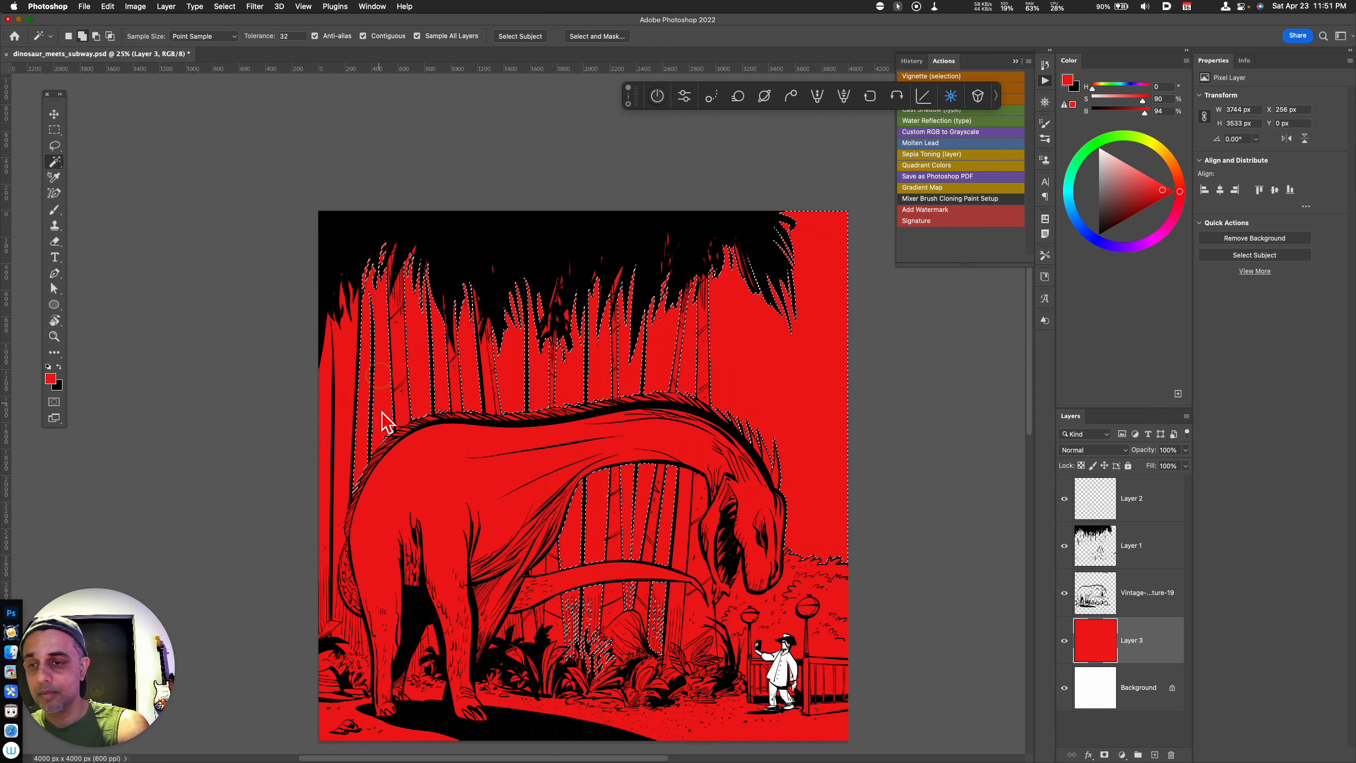
{"action": "left_click", "coordinate": [326, 428], "text": "shift"}
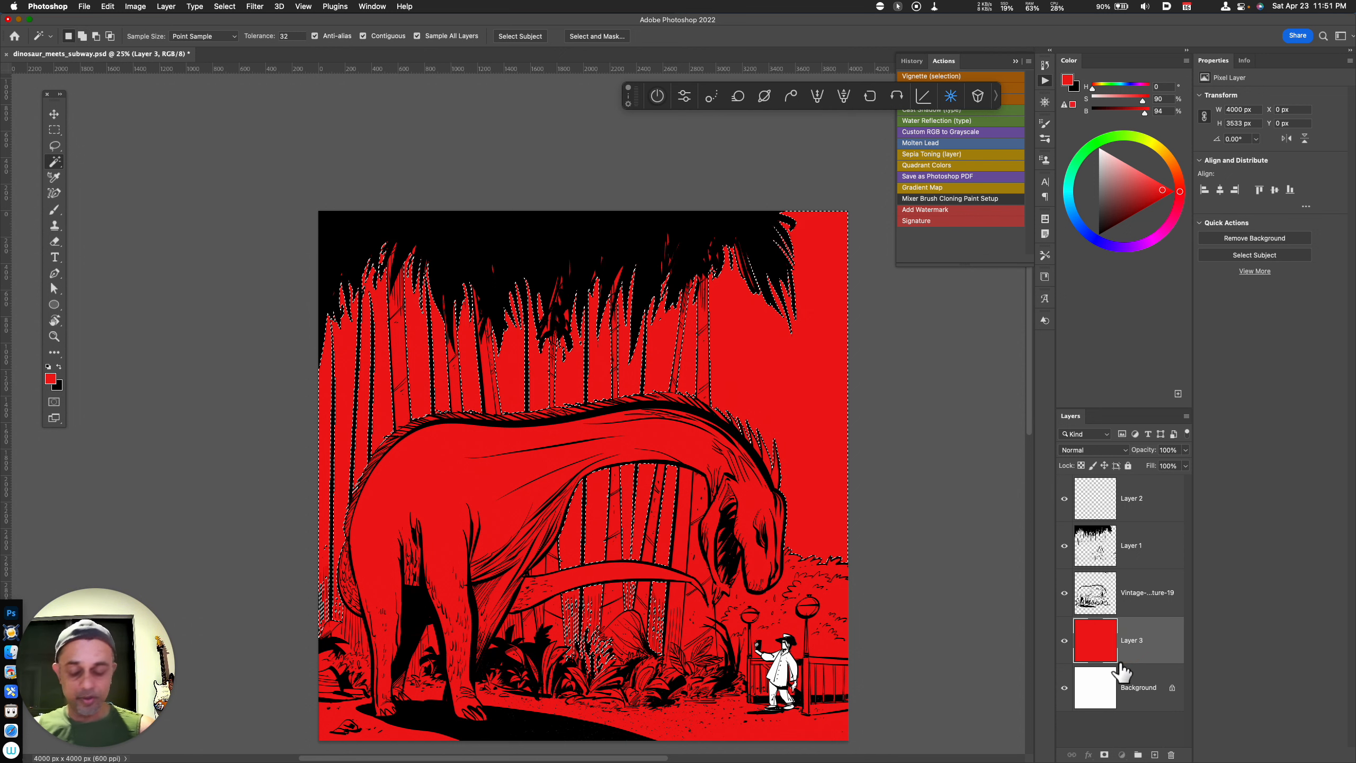
Copy the selected background to a new layer and recolor it light orange using Hue/Saturation with lightness +41
{"action": "key", "text": "super+j"}
{"action": "key", "text": "super+u"}
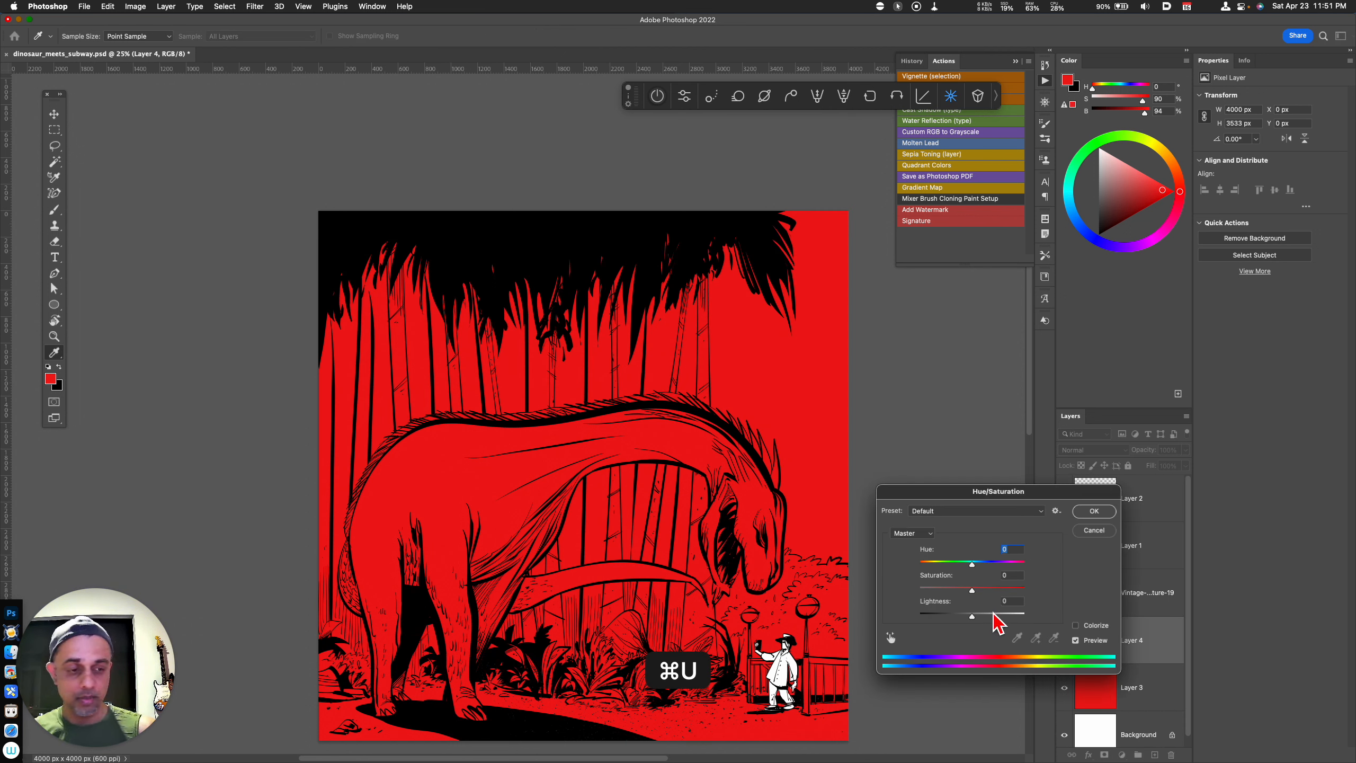
{"action": "left_click_drag", "start_coordinate": [995, 614], "coordinate": [999, 623]}
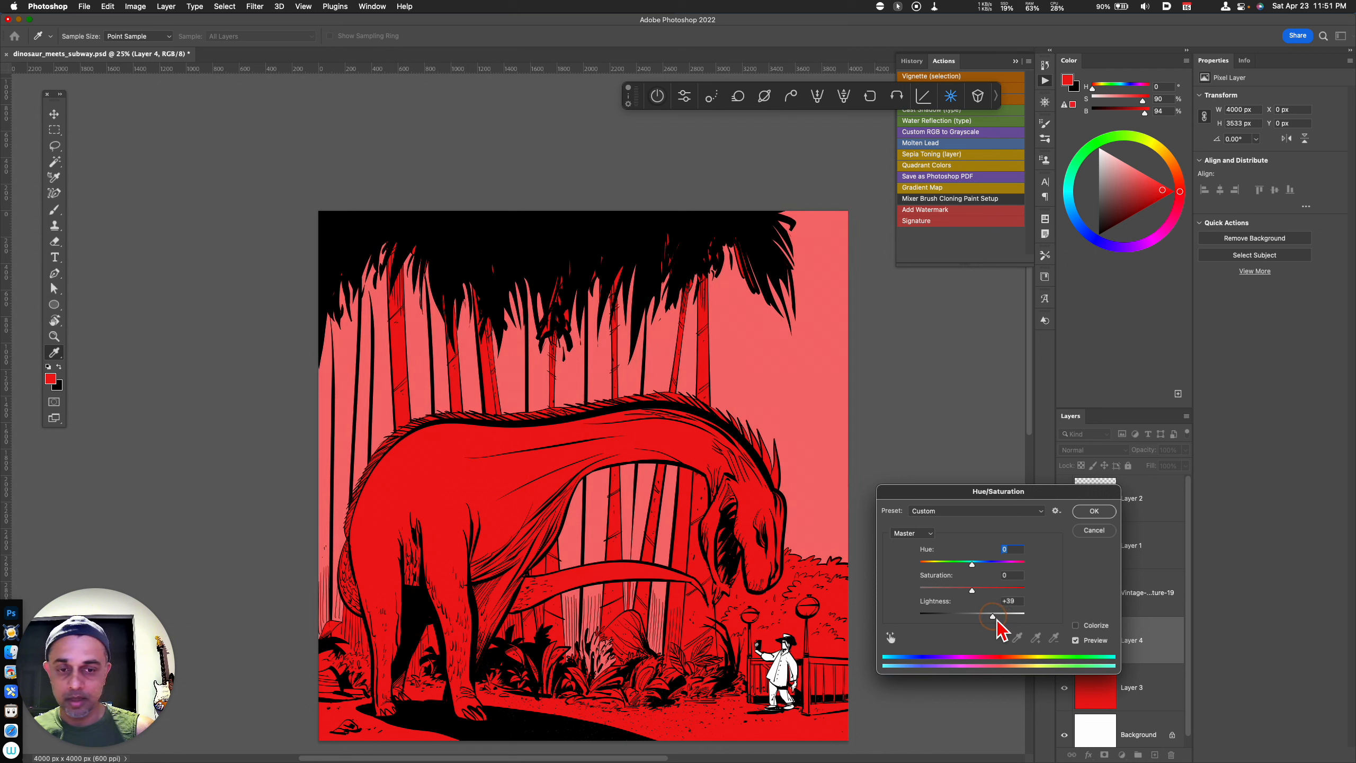
{"action": "left_click_drag", "start_coordinate": [998, 564], "coordinate": [987, 565]}
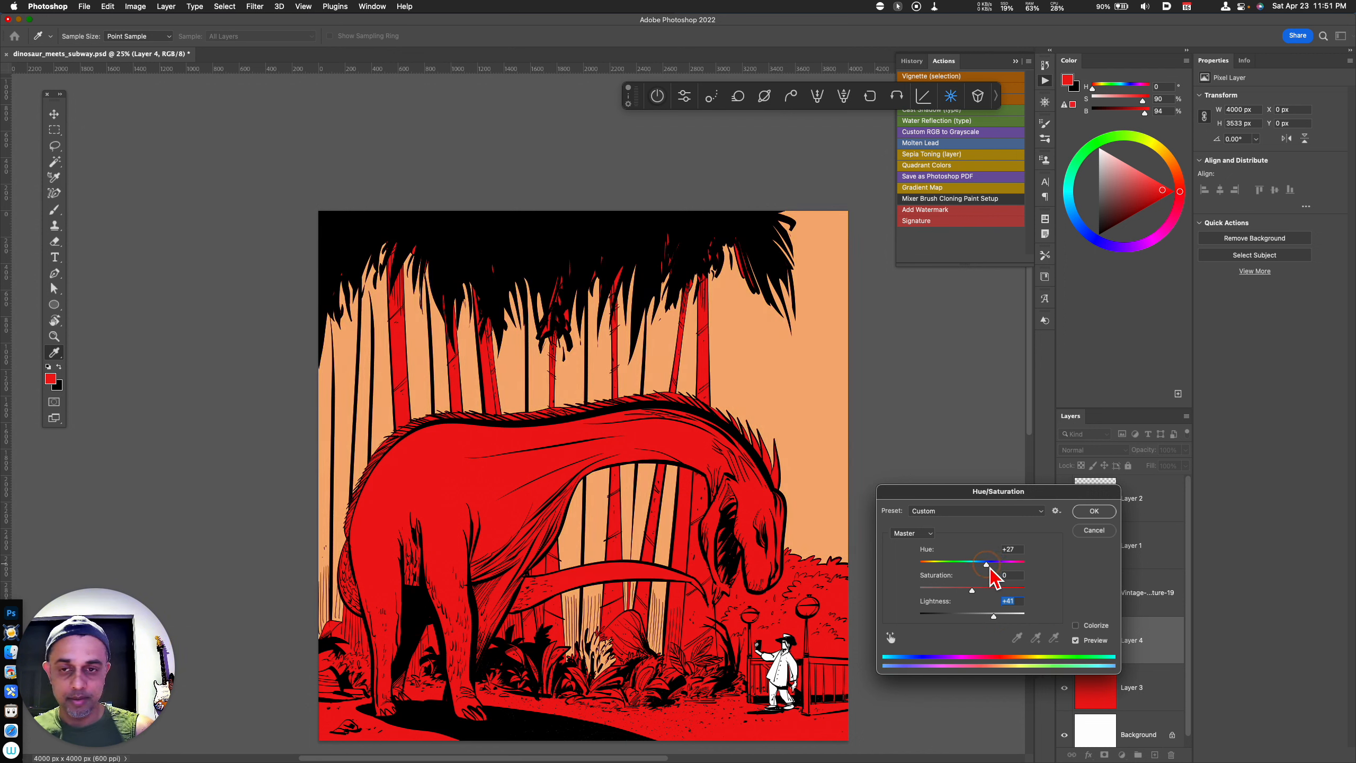
{"action": "left_click", "coordinate": [1094, 511]}
Sample the light orange sky color and fill the small background gap beside the dinosaur's rear leg with it, leaving nothing selected
{"action": "key", "text": "w"}
{"action": "key", "text": "i"}
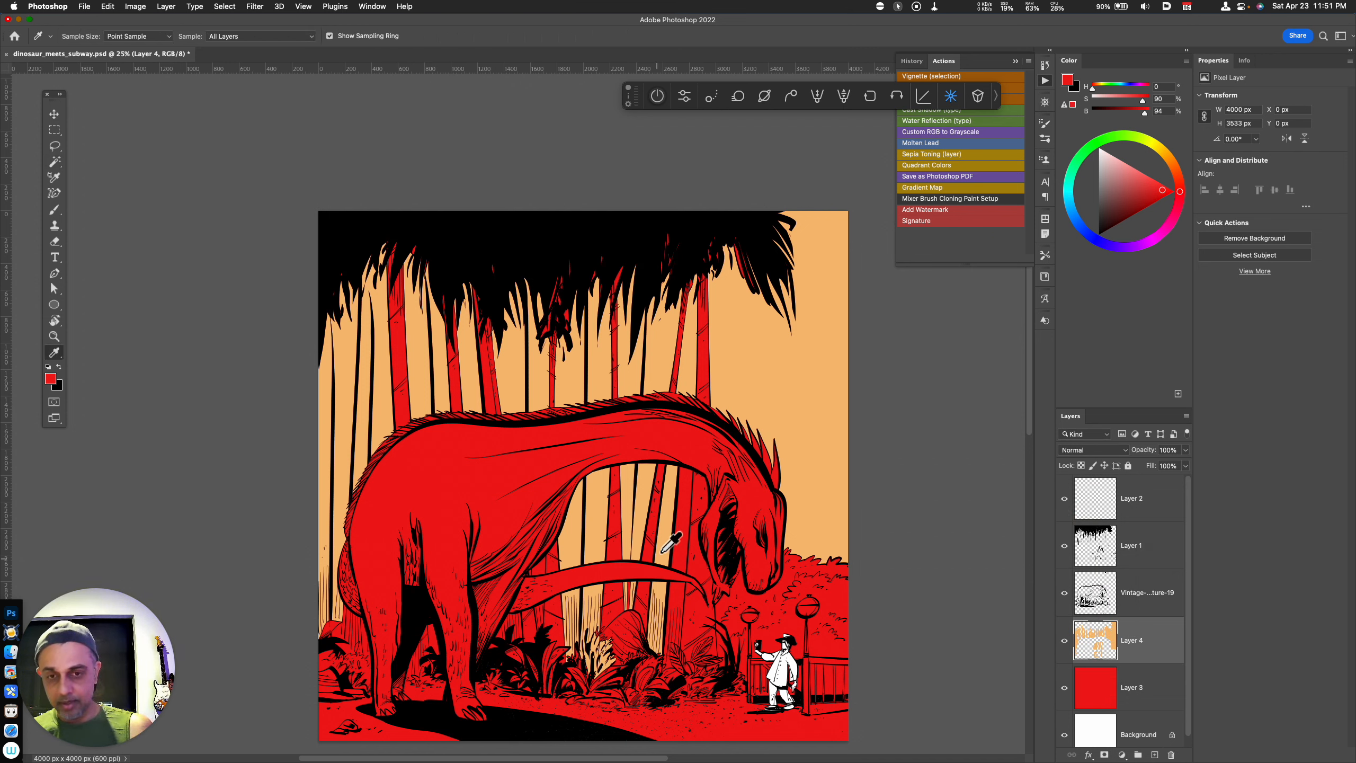
{"action": "left_click", "coordinate": [795, 412]}
{"action": "key", "text": "b"}
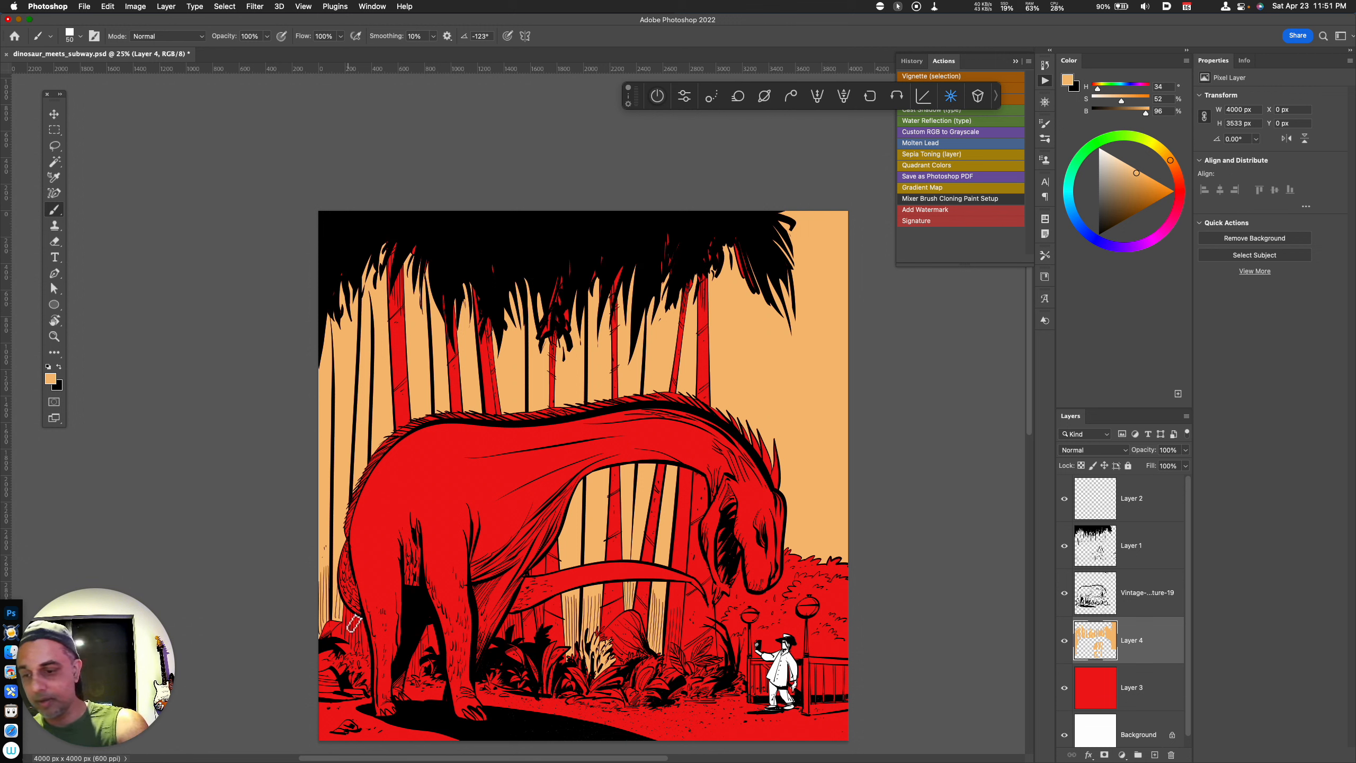
{"action": "key", "text": "w"}
{"action": "left_click", "coordinate": [345, 643]}
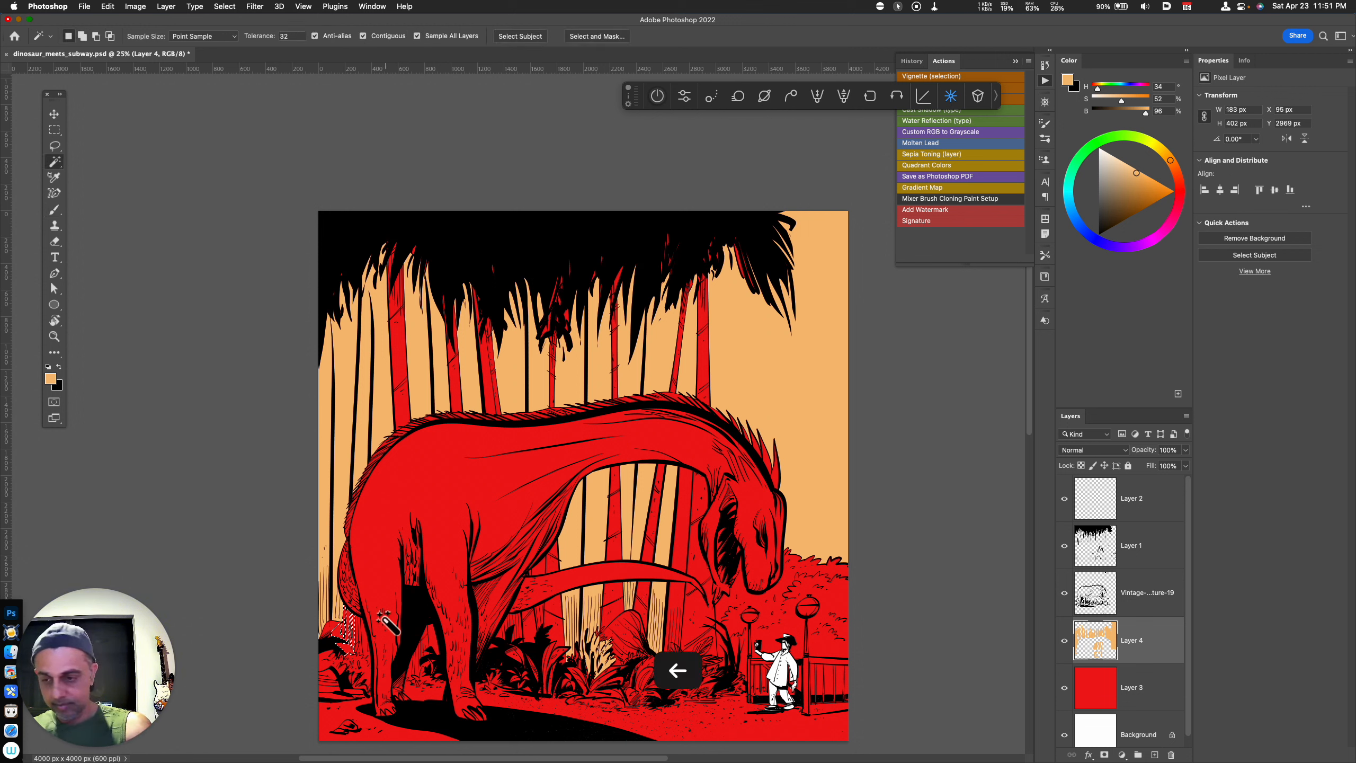
{"action": "key", "text": "alt+BackSpace"}
{"action": "key", "text": "cmd+d"}
{"action": "key", "text": "b"}
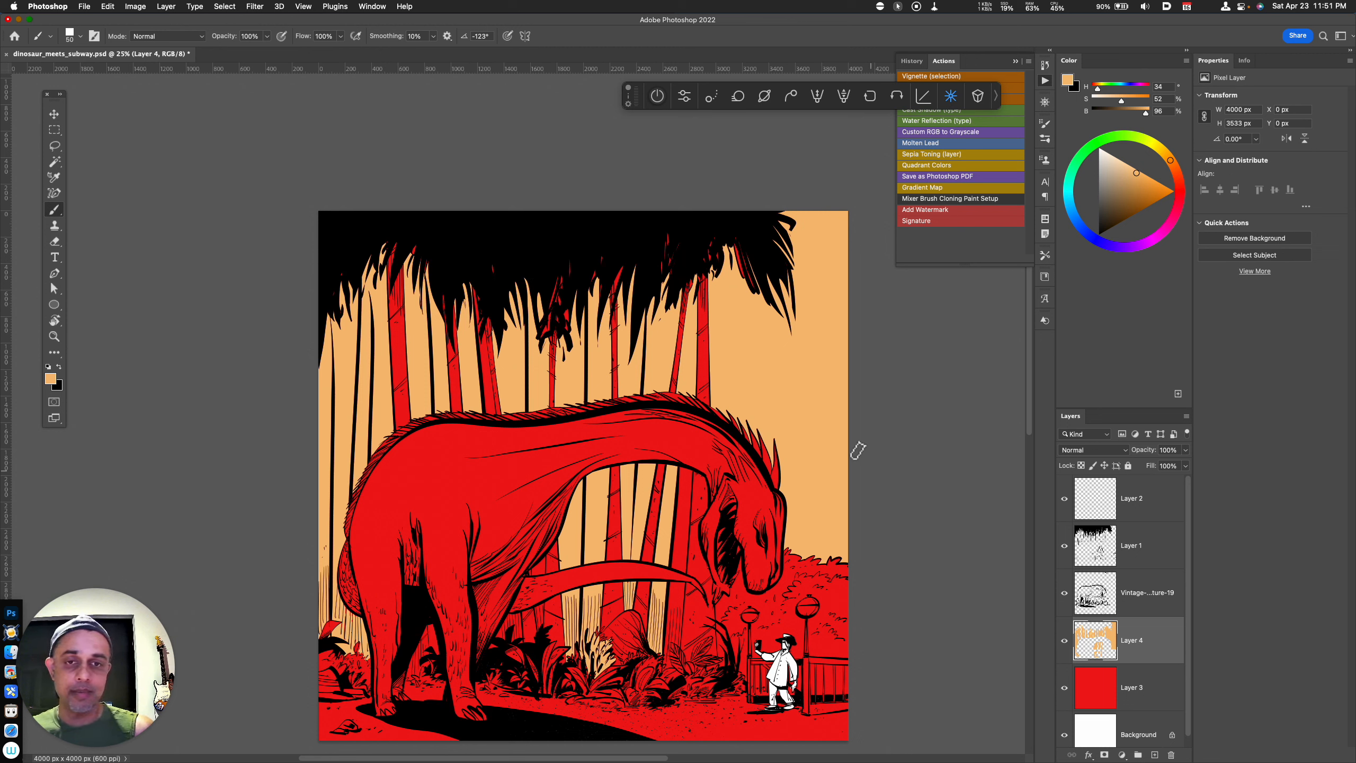
Fill the small background gaps above and below the base of the tail with the light orange, leaving nothing selected
{"action": "left_click_drag", "start_coordinate": [736, 250], "coordinate": [768, 315]}
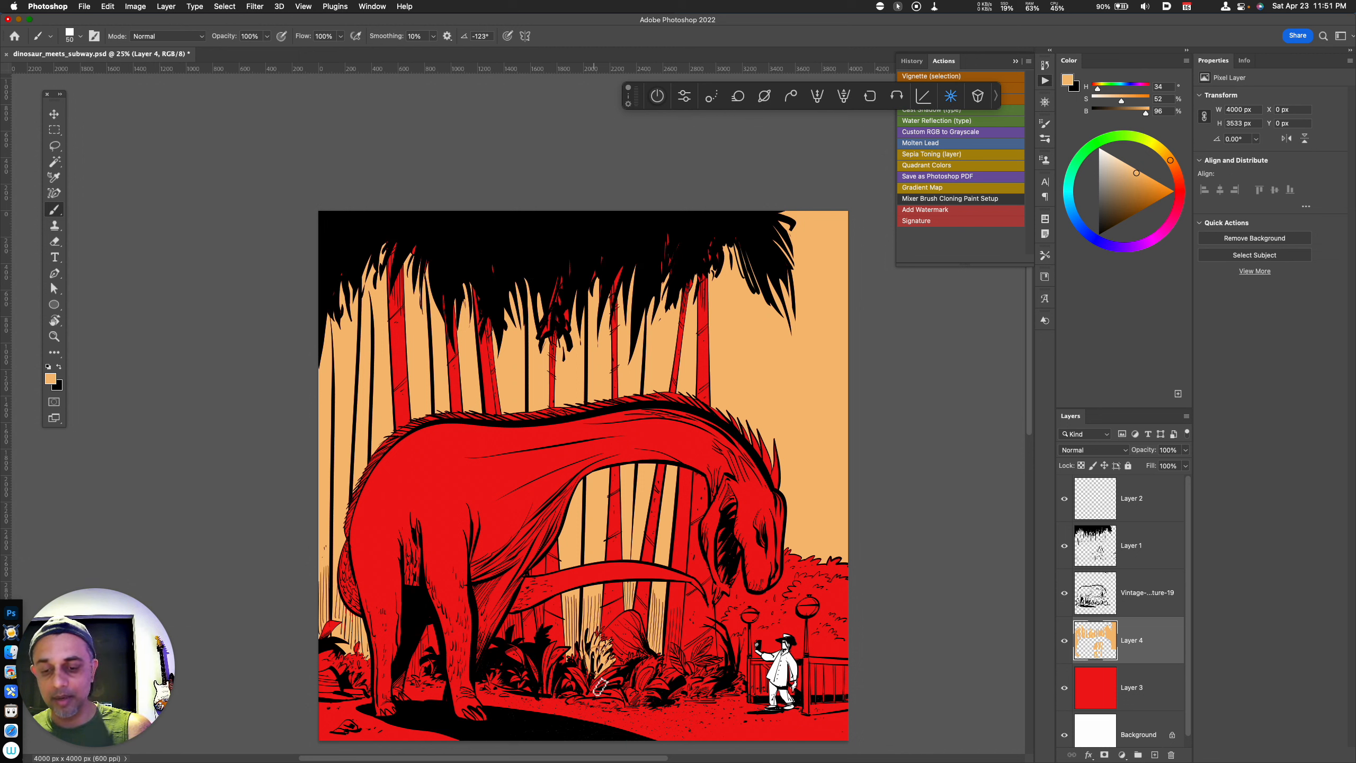
{"action": "key", "text": "w"}
{"action": "left_click", "coordinate": [544, 575]}
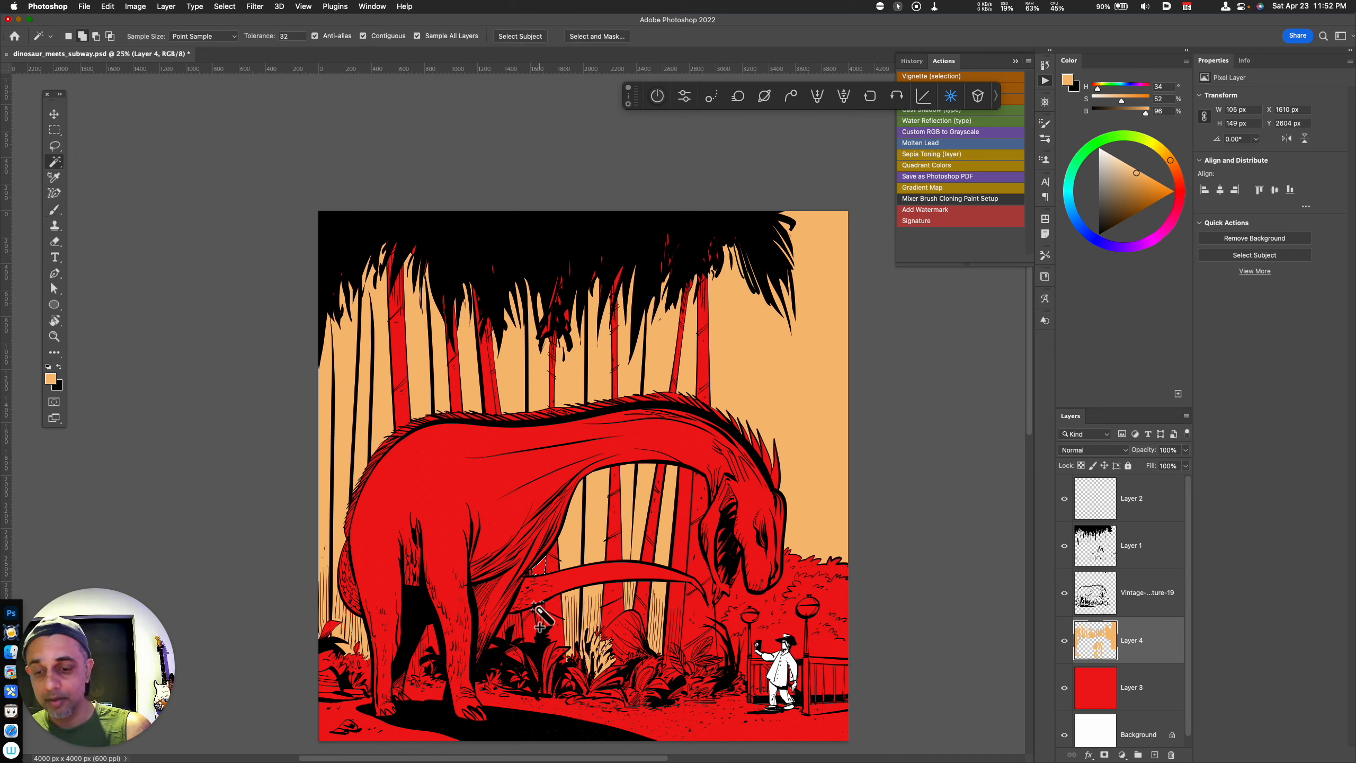
{"action": "key", "text": "alt+BackSpace"}
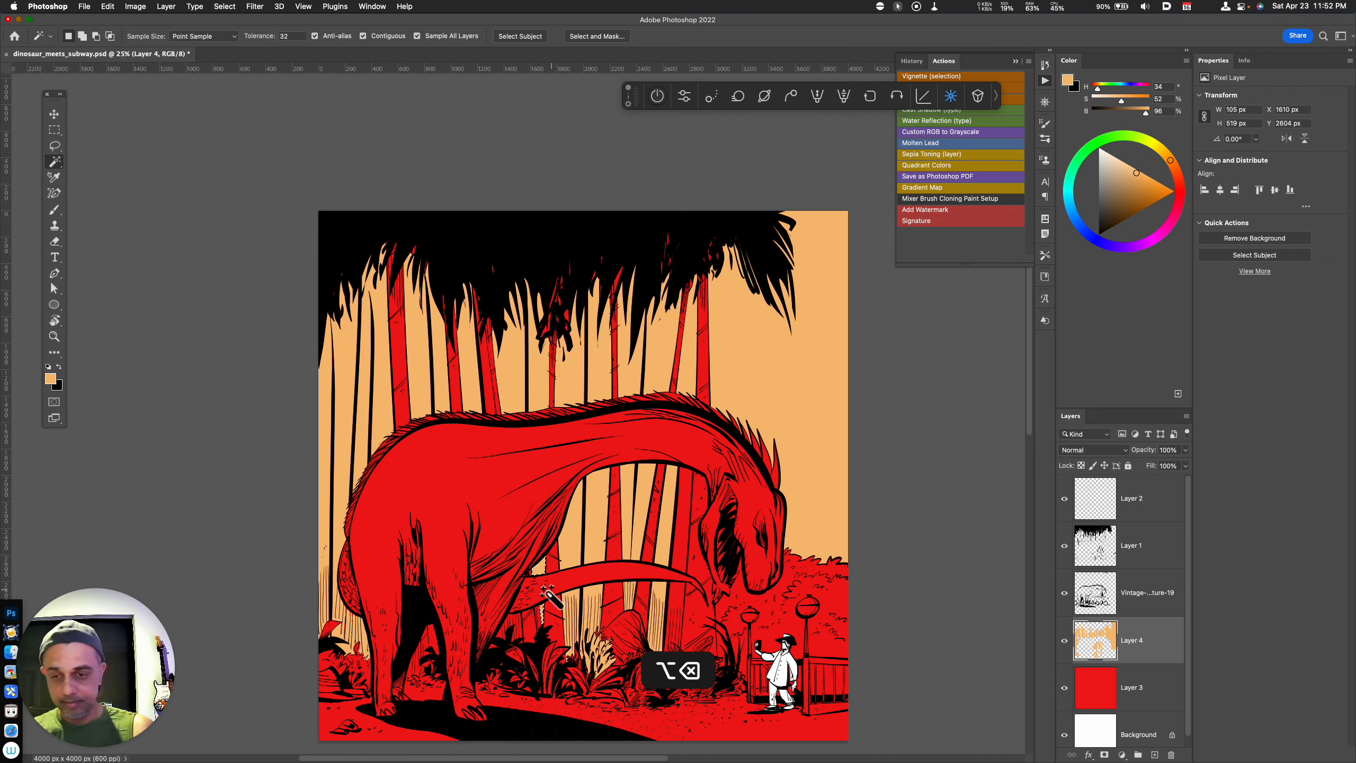
{"action": "key", "text": "super+d"}
{"action": "key", "text": "b"}
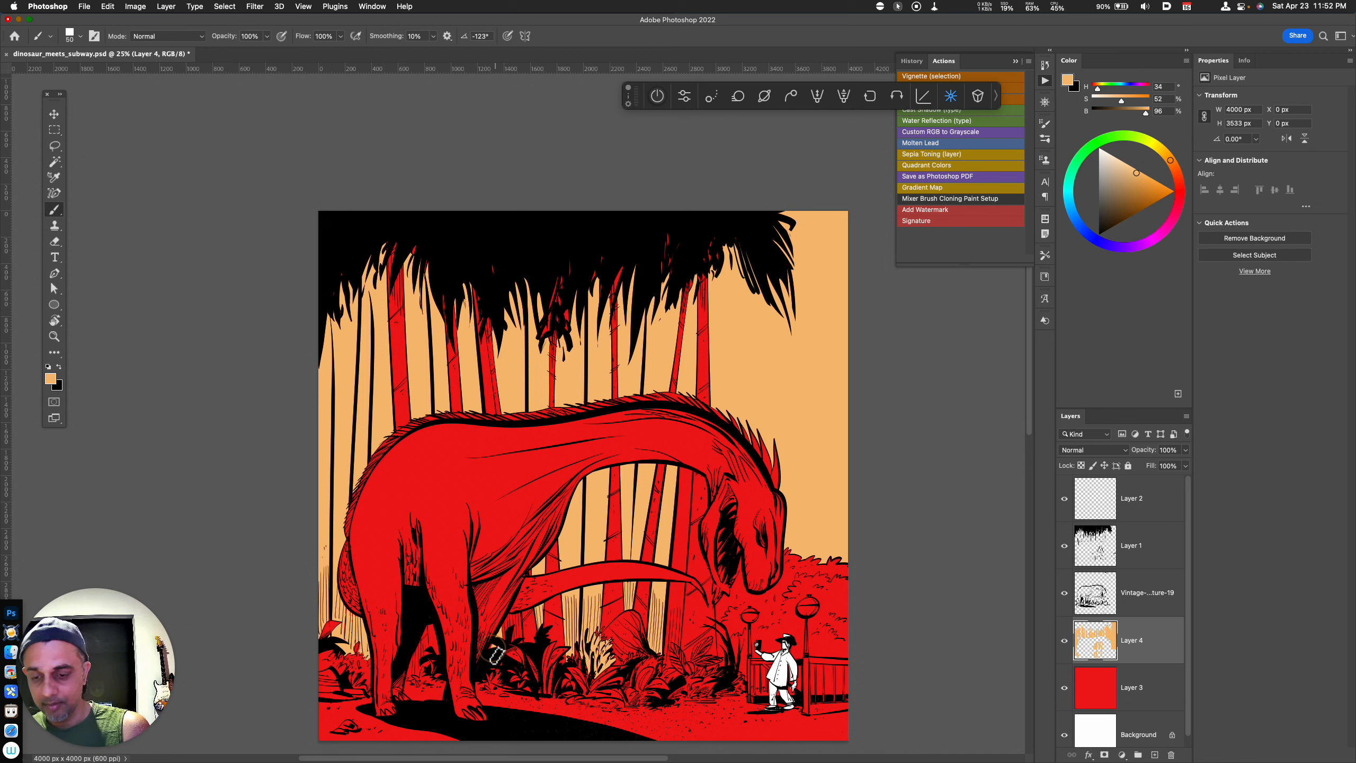
Fill the small background gap between the dinosaur's rear and front legs with the light orange, leaving nothing selected
{"action": "key", "text": "w"}
{"action": "left_click", "coordinate": [431, 637]}
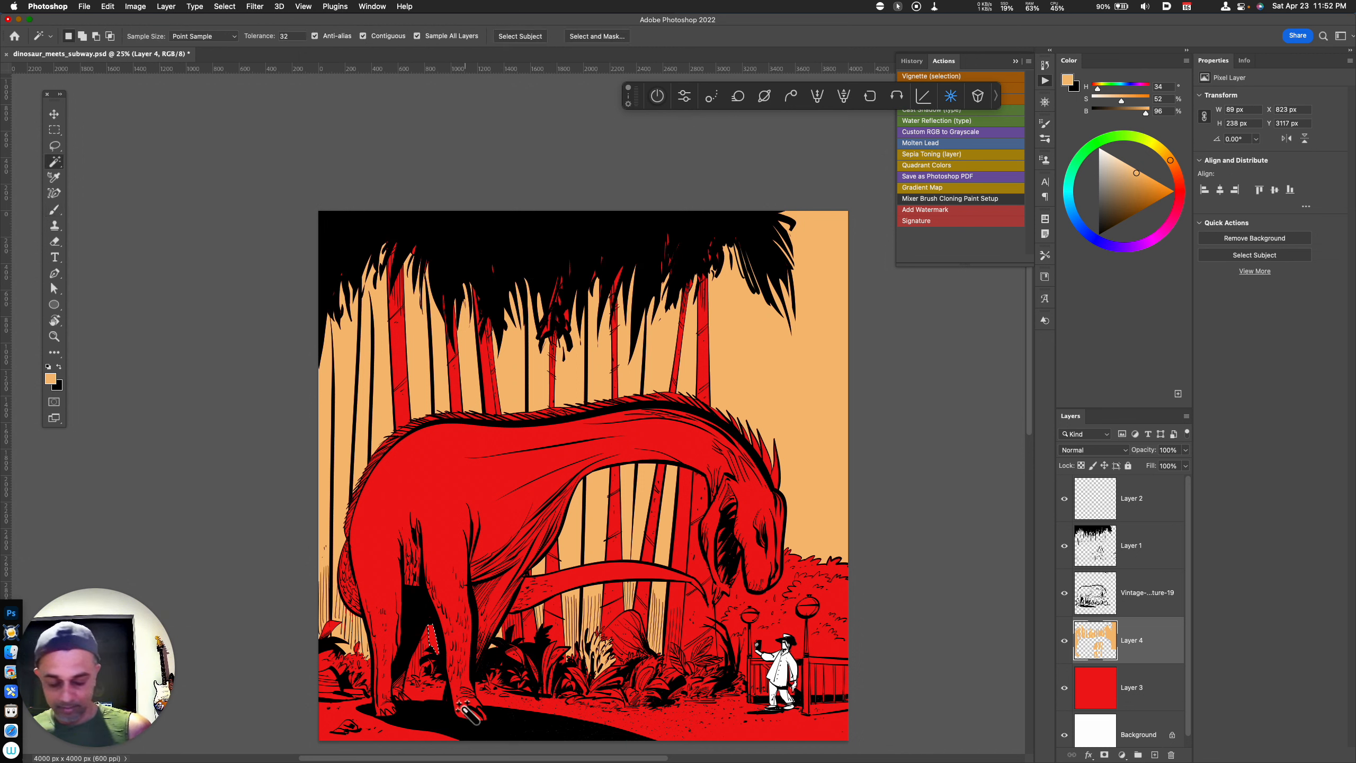
{"action": "key", "text": "alt+BackSpace"}
{"action": "key", "text": "super+d"}
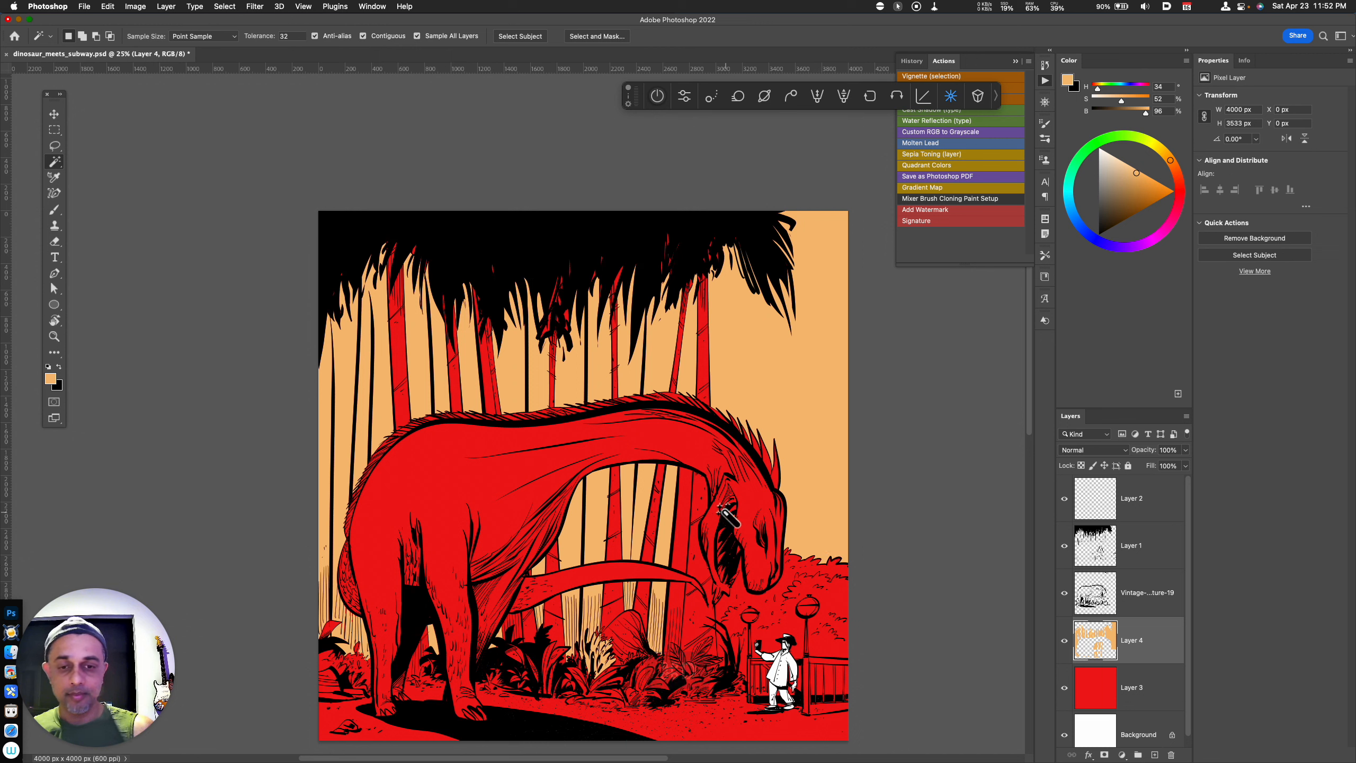
On Layer 3, select the bush area behind the man with the Magic Wand and add the small pieces near the lamp post
{"action": "left_click", "coordinate": [1130, 698]}
{"action": "left_click", "coordinate": [774, 618]}
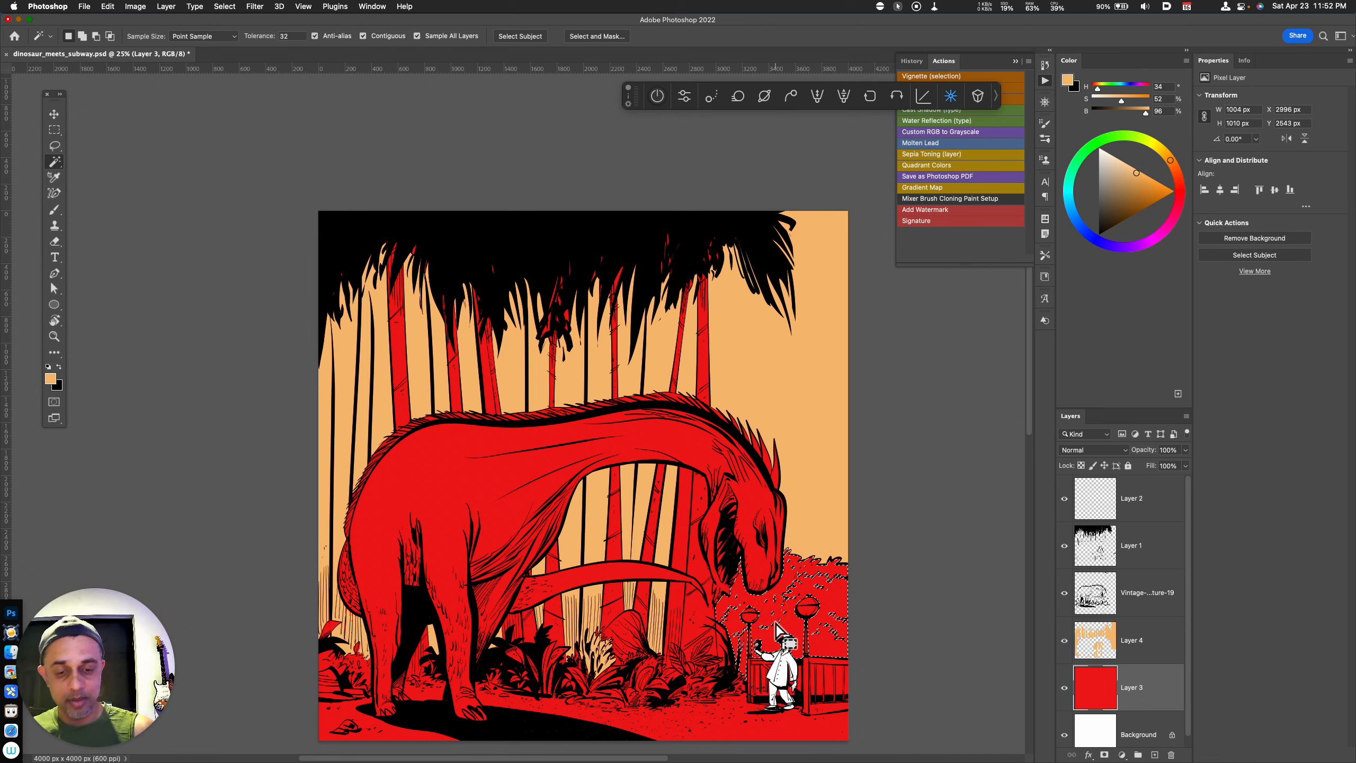
{"action": "left_click", "coordinate": [721, 643]}
{"action": "left_click", "coordinate": [725, 658]}
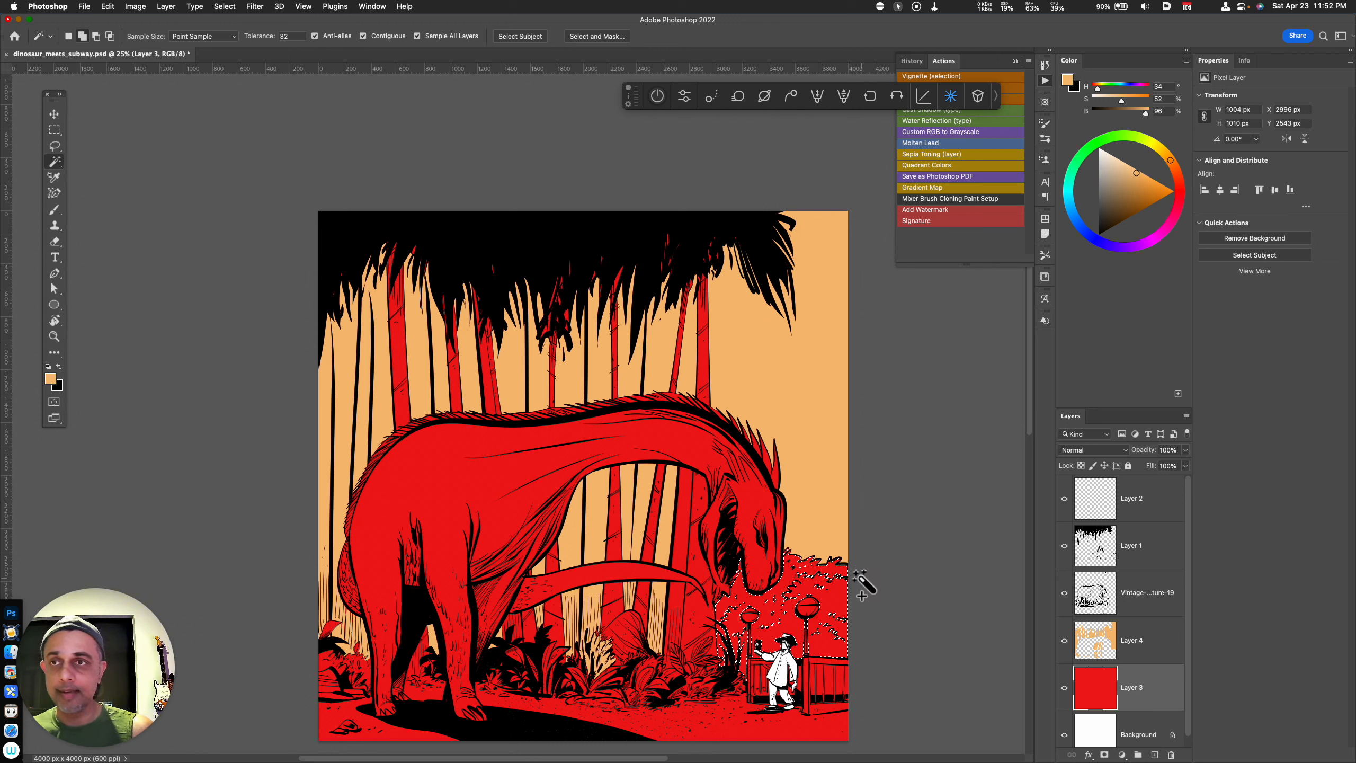
Copy the selected bushes to a new layer and recolor them orange using Hue/Saturation with hue +28 and slightly reduced lightness
{"action": "key", "text": "super+j"}
{"action": "key", "text": "super+u"}
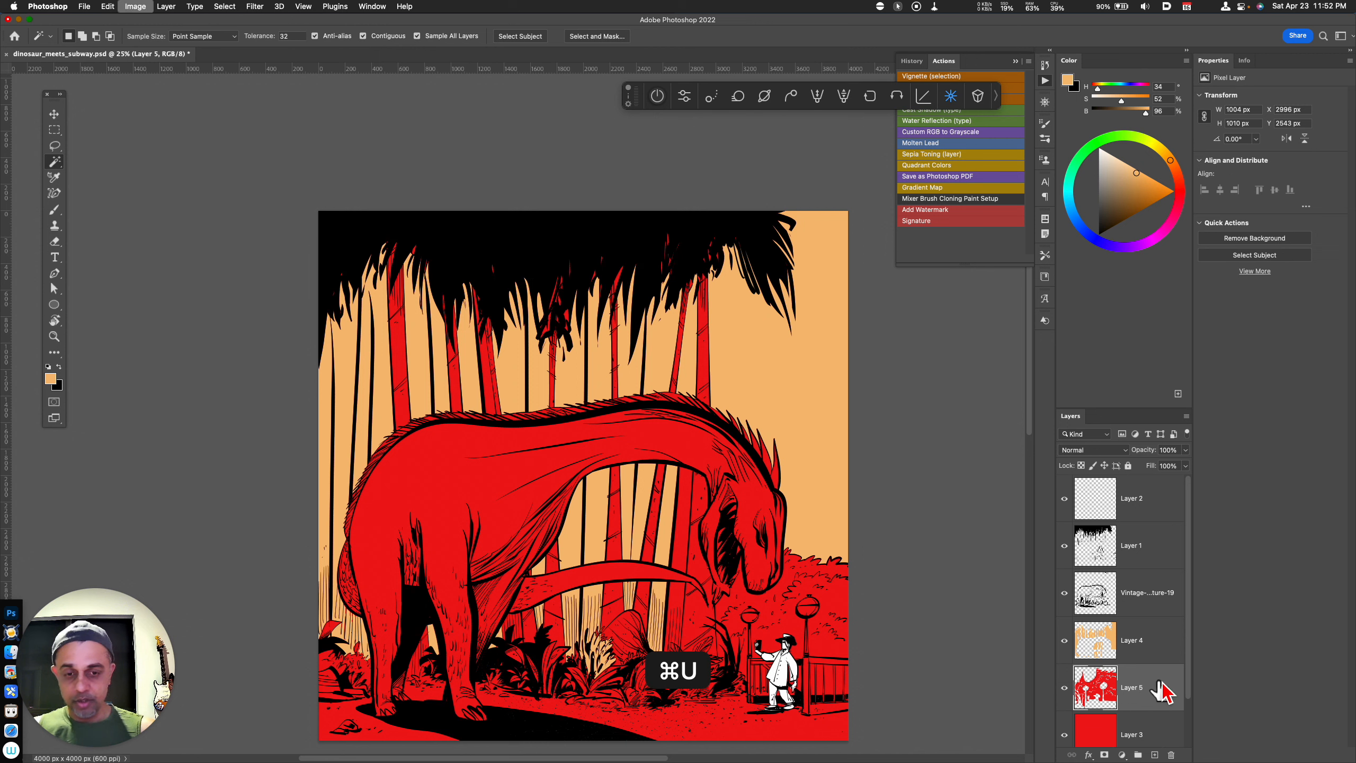
{"action": "left_click", "coordinate": [989, 565]}
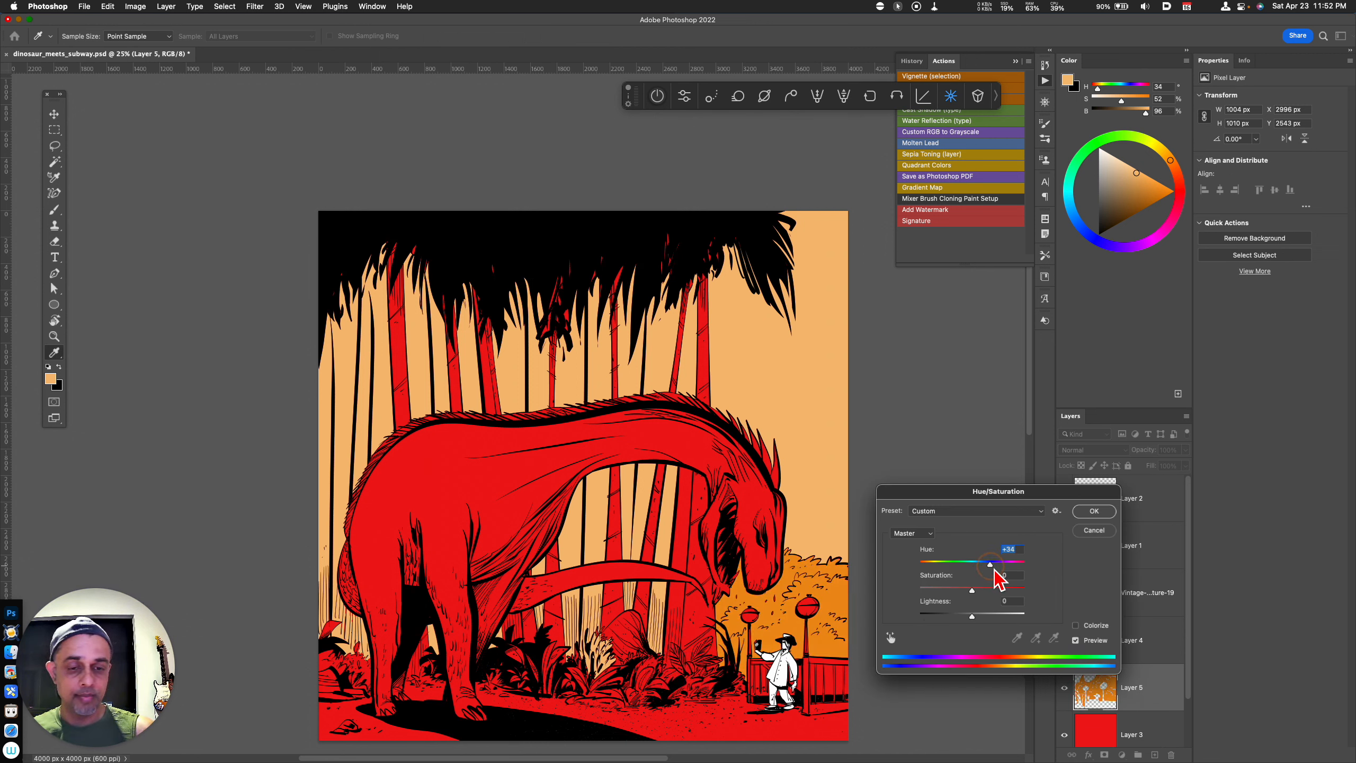
{"action": "left_click_drag", "start_coordinate": [991, 568], "coordinate": [988, 568]}
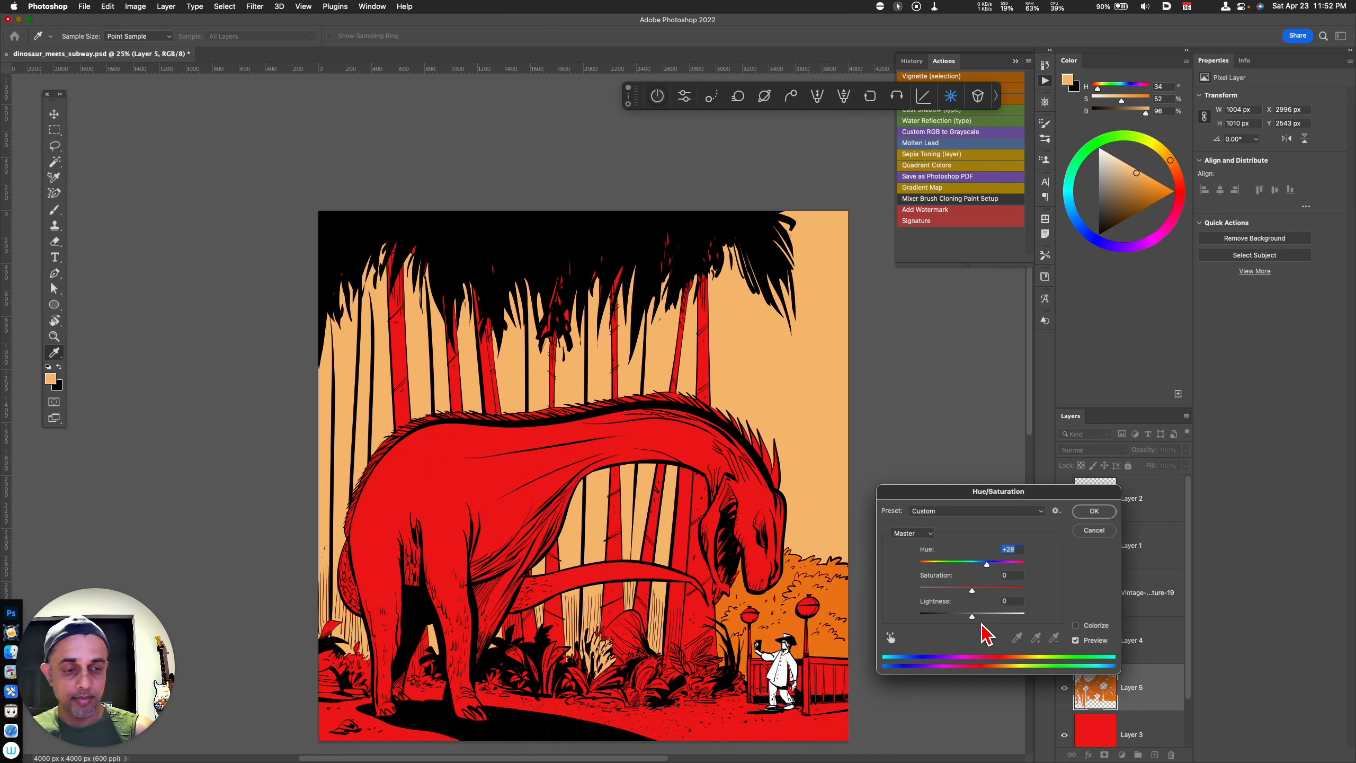
{"action": "left_click_drag", "start_coordinate": [976, 620], "coordinate": [974, 621]}
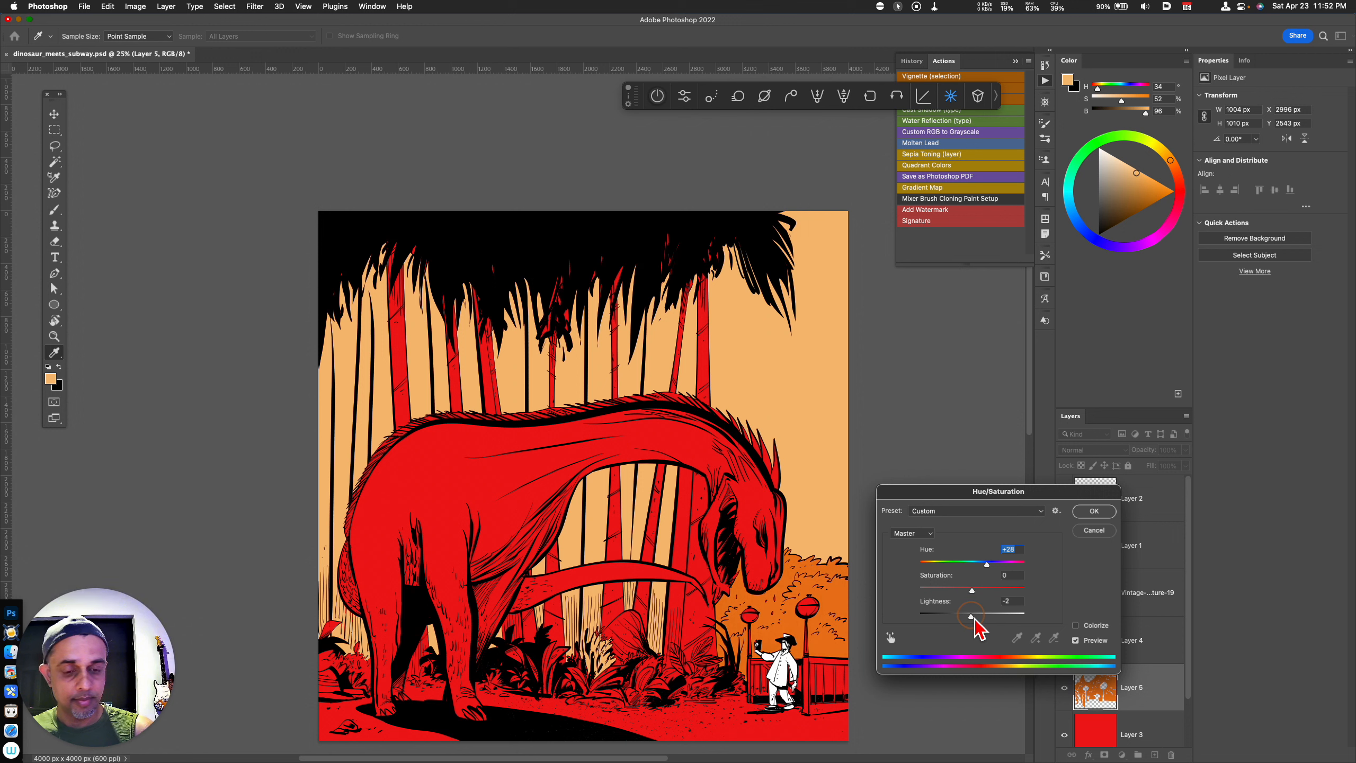
{"action": "left_click", "coordinate": [1095, 513]}
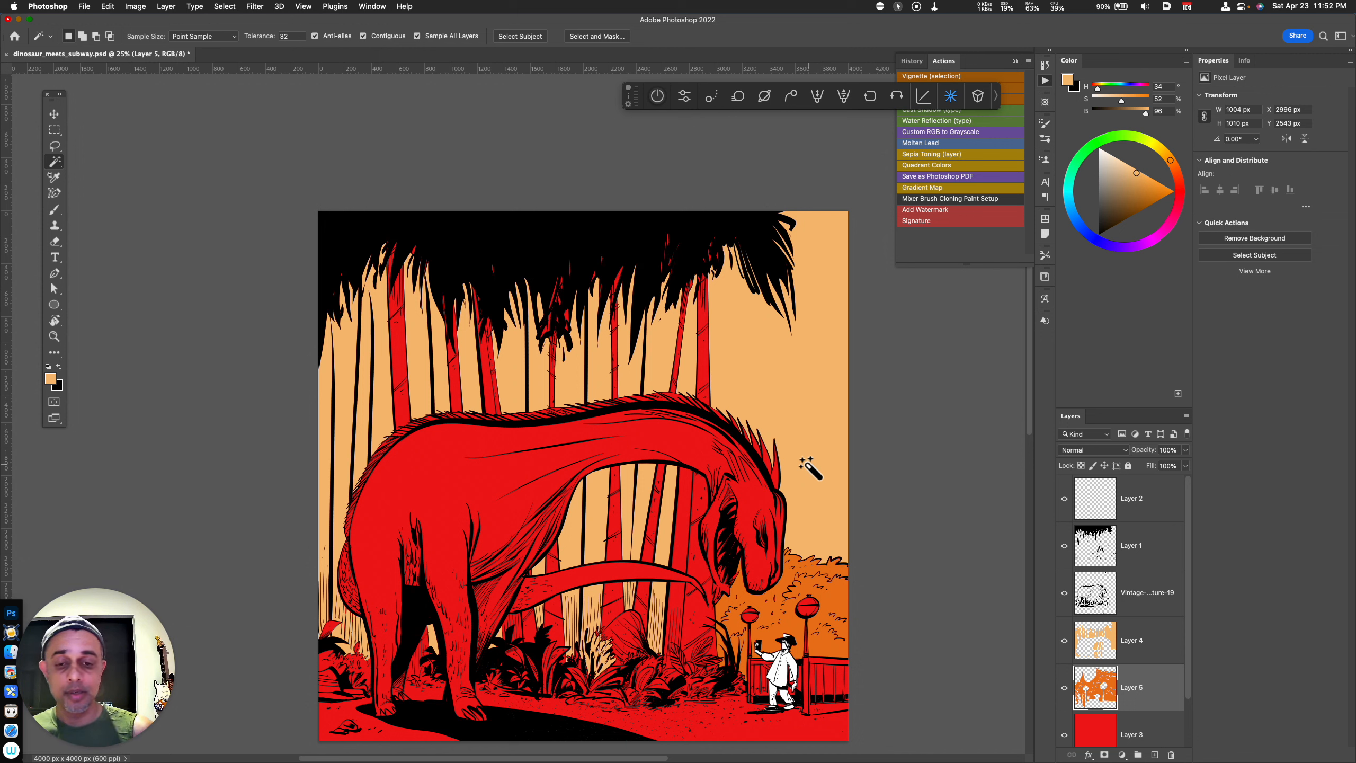
On Layer 3, select the dinosaur's body with the Magic Wand and add the tail and the section behind the rear leg
{"action": "left_click", "coordinate": [1129, 739]}
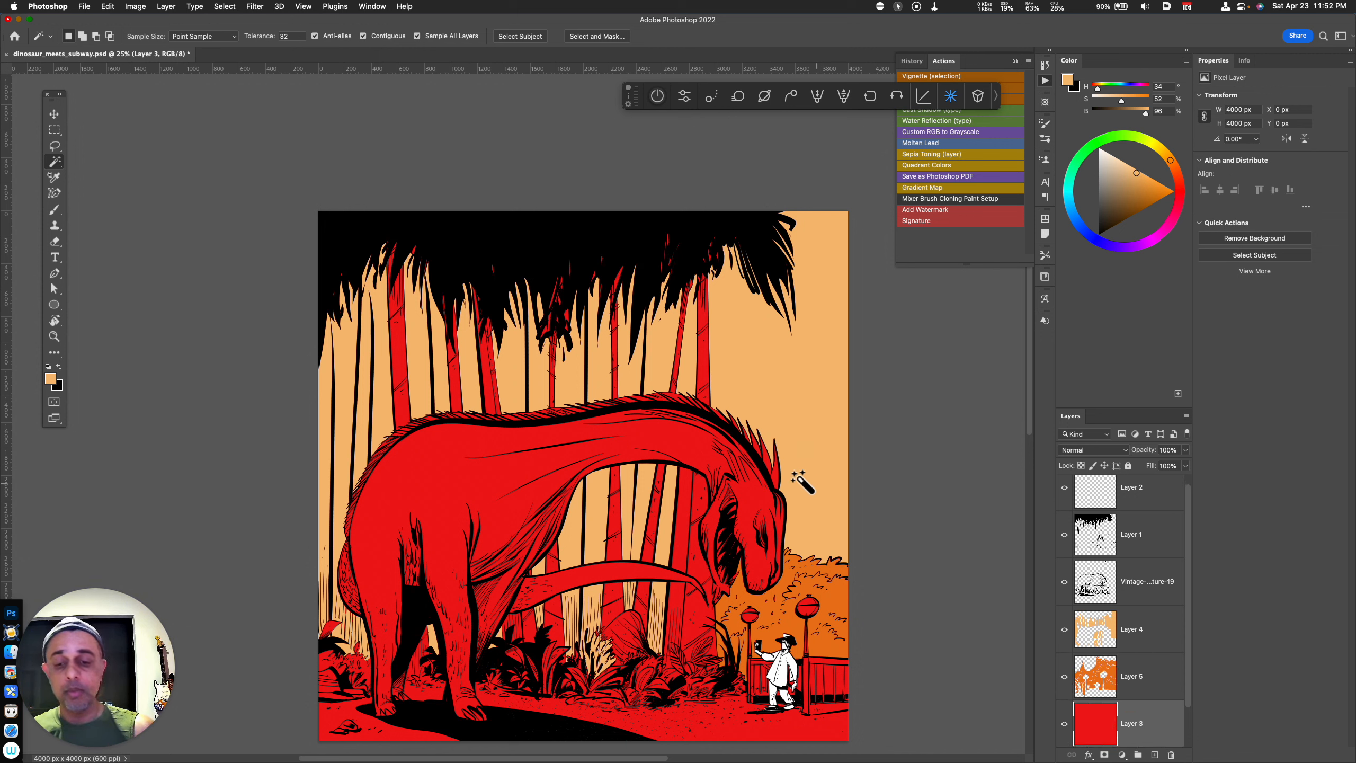
{"action": "left_click", "coordinate": [701, 450]}
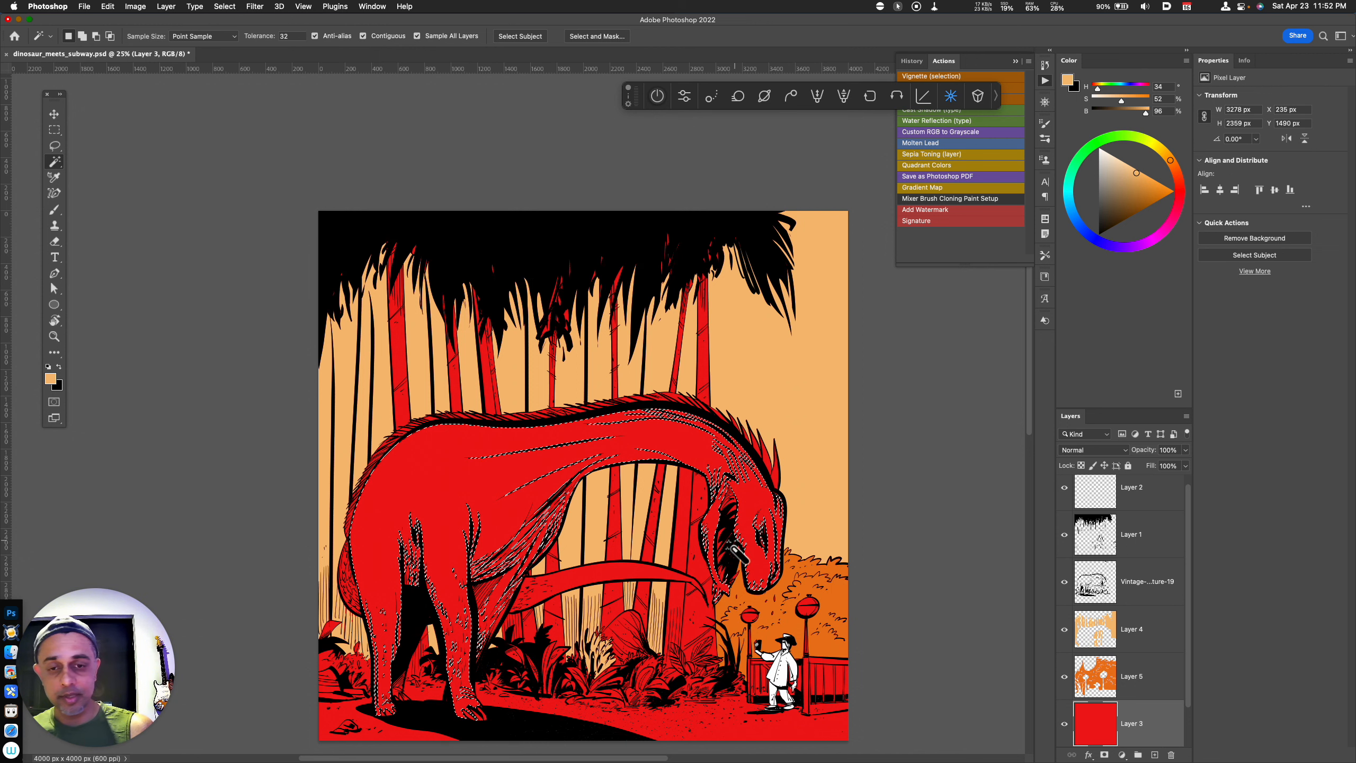
{"action": "left_click", "coordinate": [633, 585], "text": "shift"}
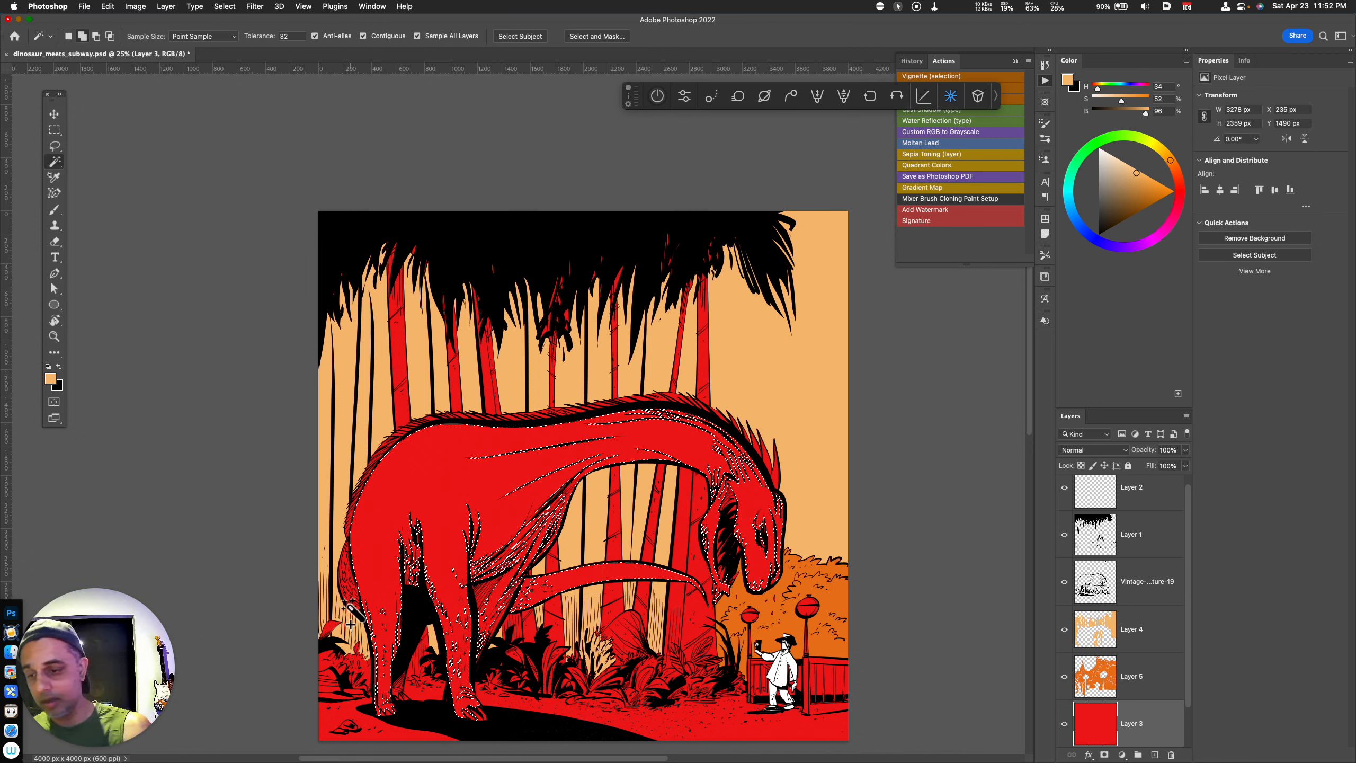
{"action": "left_click", "coordinate": [353, 592], "text": "shift"}
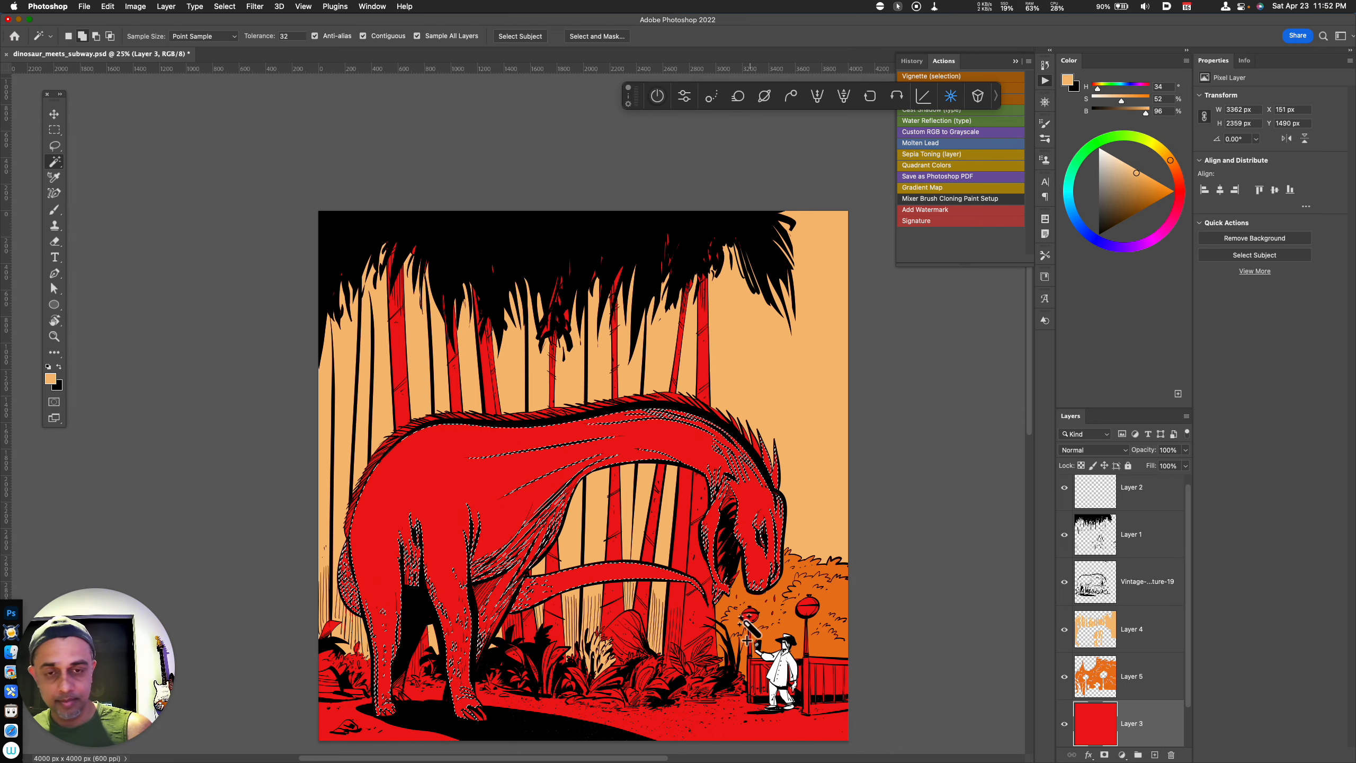
Add the spiny fringe along the dinosaur's neck to the selection using the Magic Wand and a freehand lasso outline
{"action": "key", "text": "super+equal"}
{"action": "key", "text": "super+equal"}
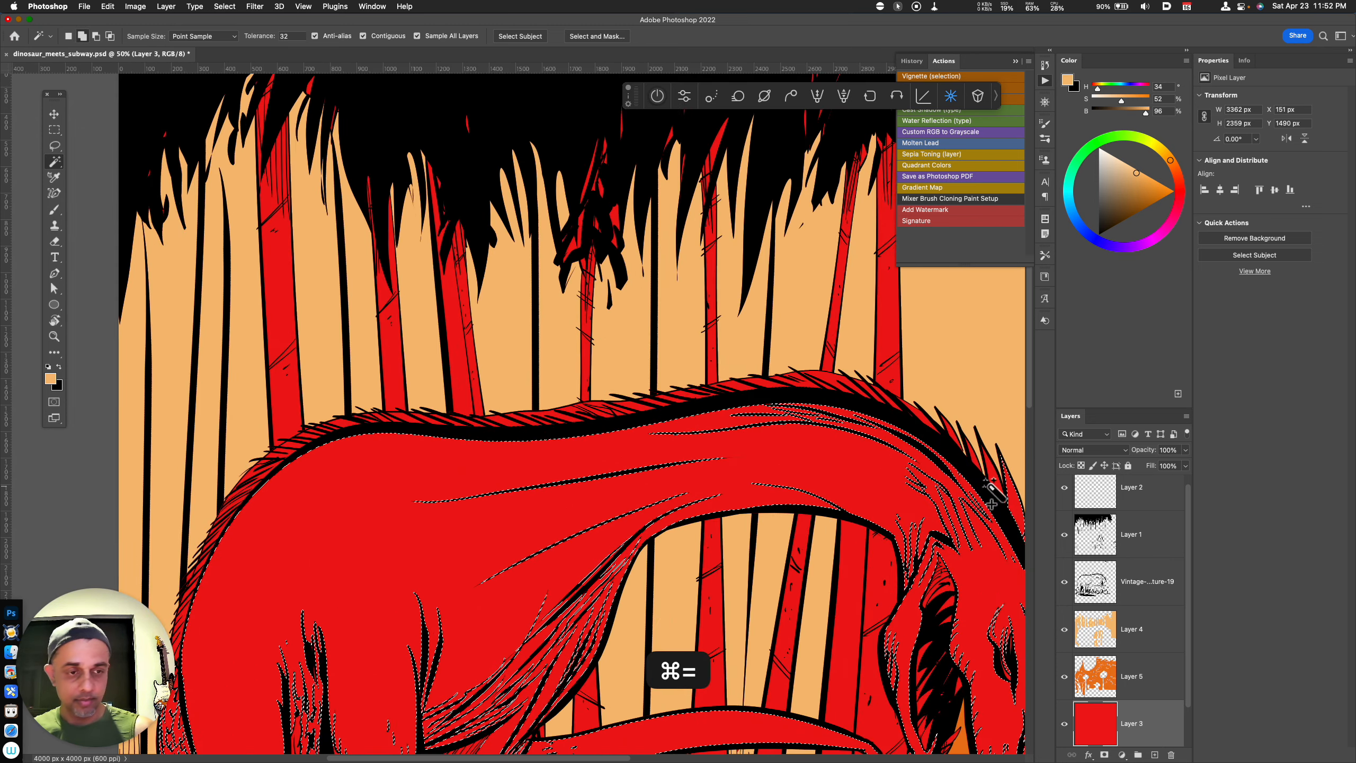
{"action": "left_click", "coordinate": [919, 425], "text": "shift"}
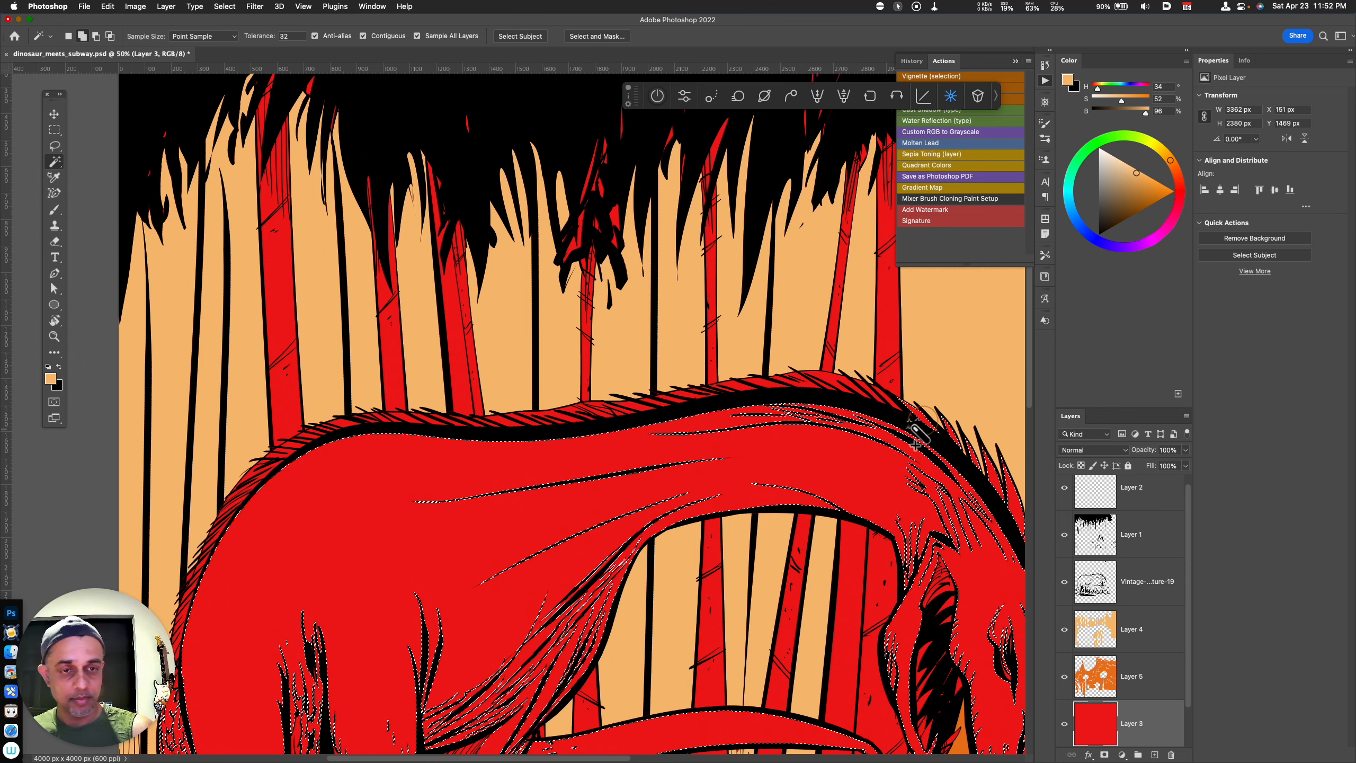
{"action": "key", "text": "l"}
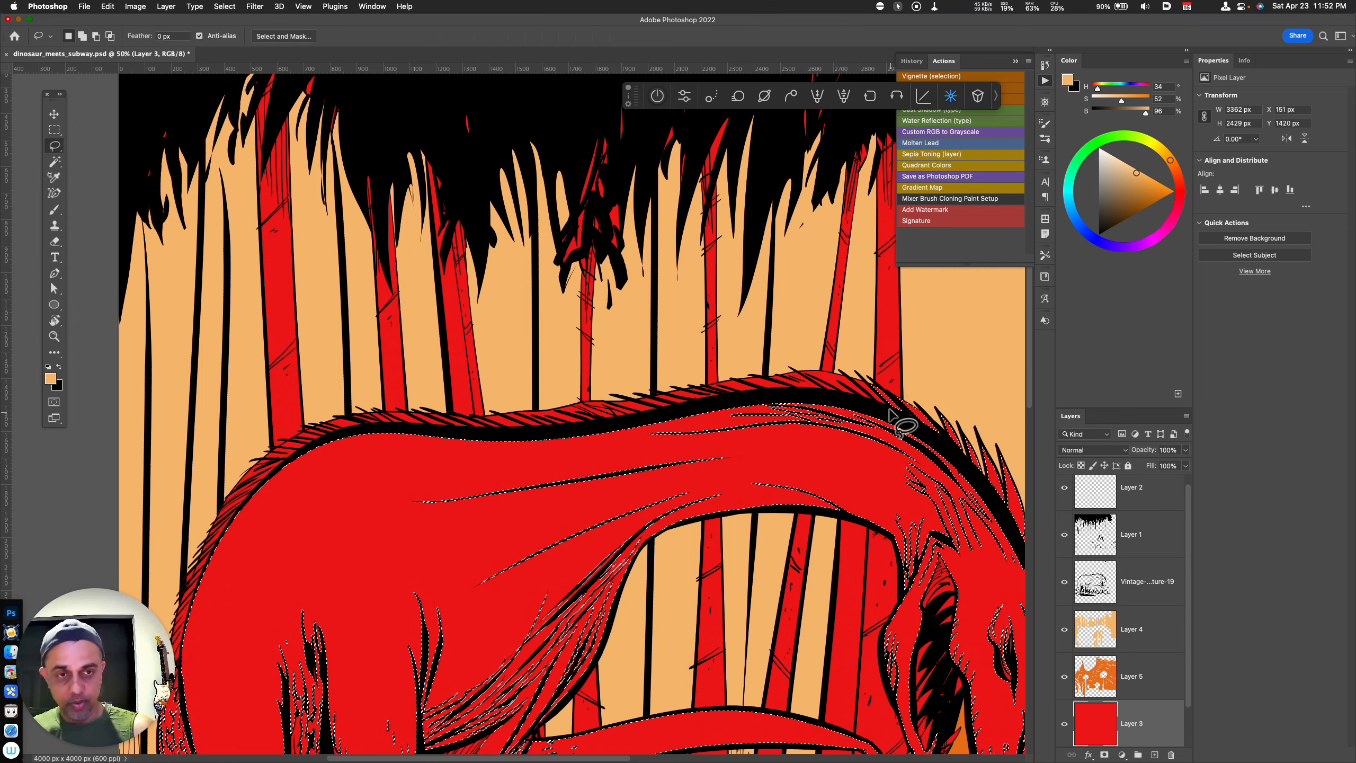
{"action": "mouse_move", "coordinate": [852, 381]}
{"action": "left_mouse_down"}
{"action": "mouse_move", "coordinate": [882, 393]}
{"action": "mouse_move", "coordinate": [812, 397]}
{"action": "mouse_move", "coordinate": [922, 444]}
{"action": "left_mouse_up"}
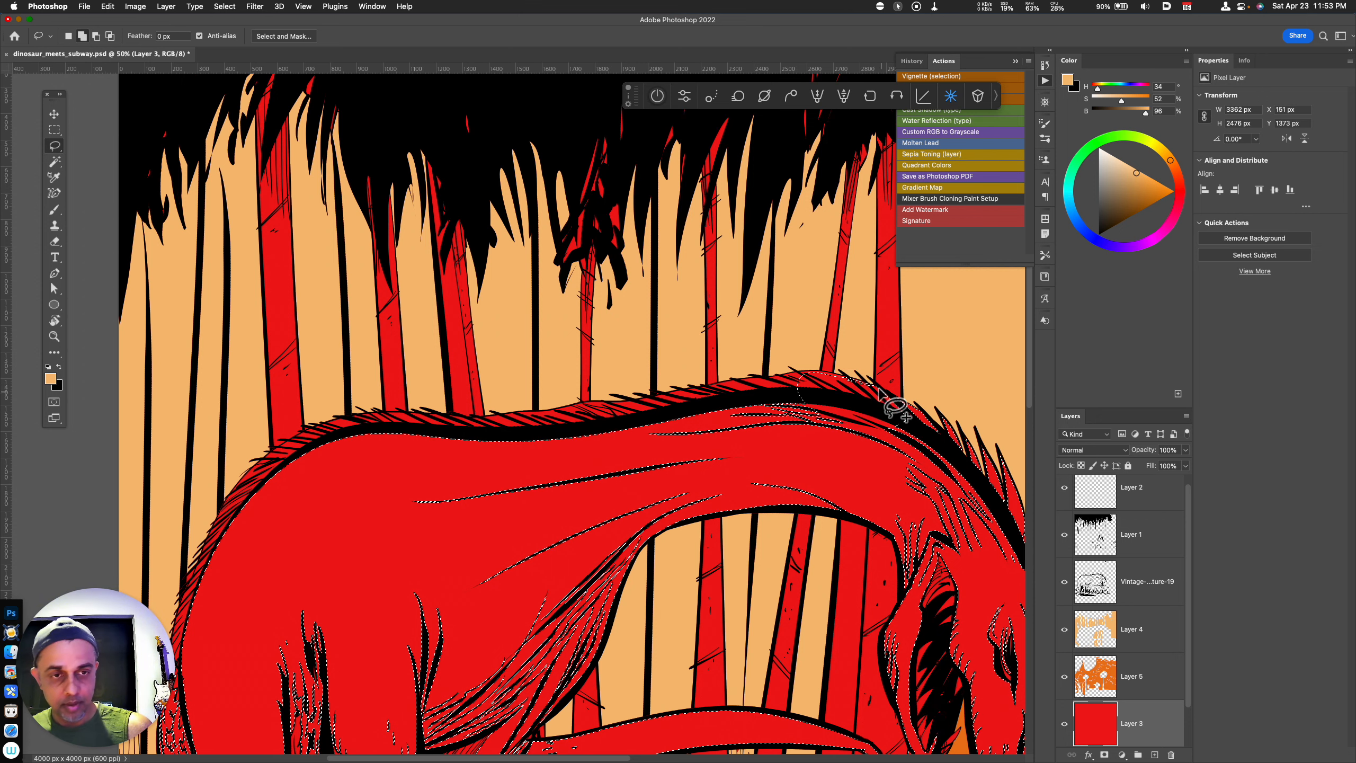
Trace the outer edge of the spiny fringe with the Pen tool from the neck crest to the middle of the back
{"action": "key", "text": "p"}
{"action": "left_click", "coordinate": [812, 376]}
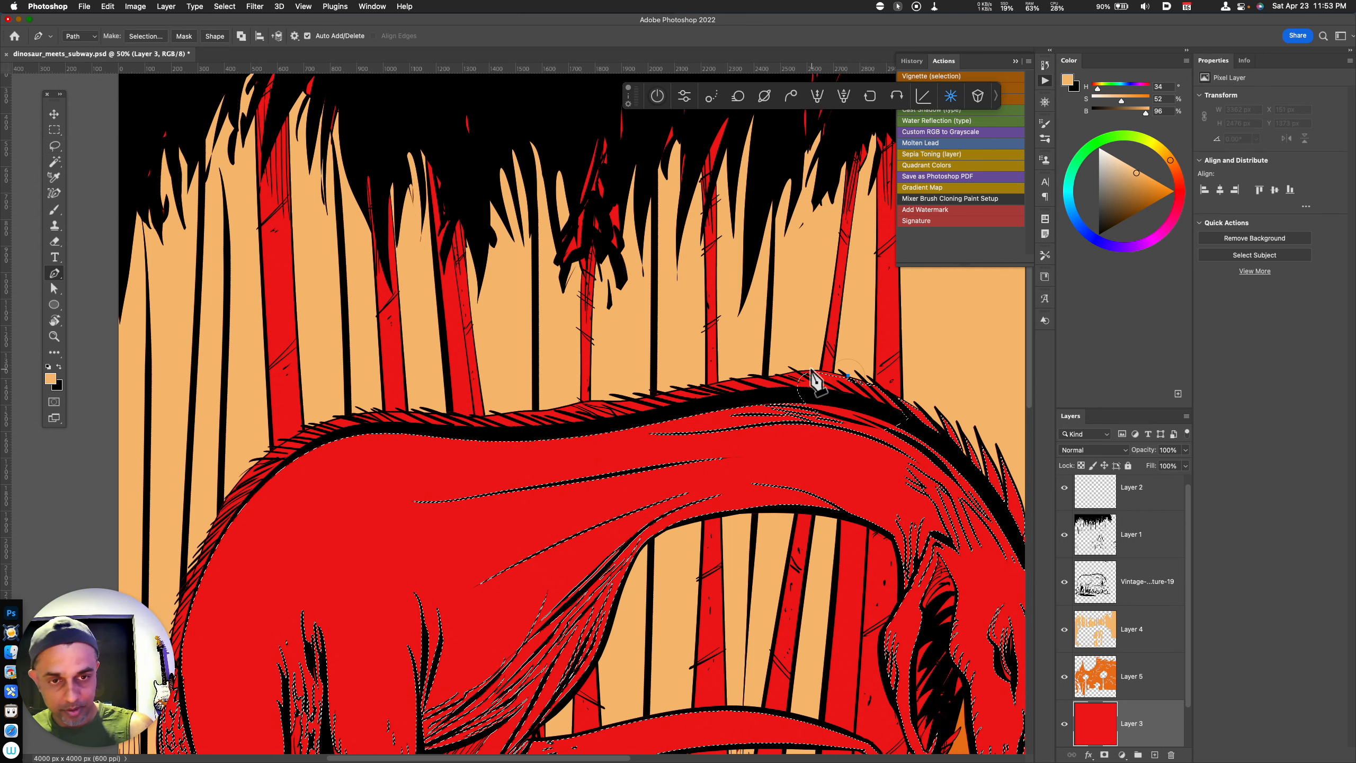
{"action": "left_click", "coordinate": [849, 377]}
{"action": "key", "text": "super+z"}
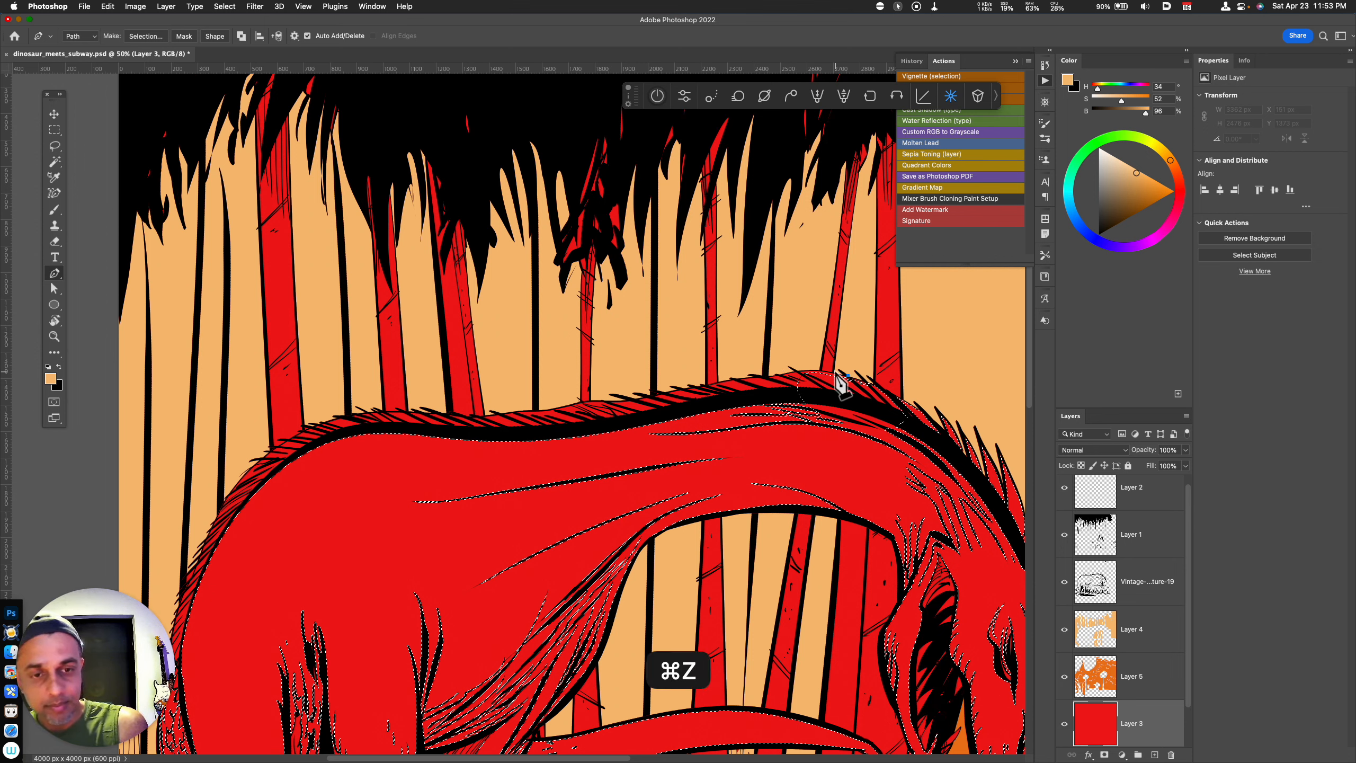
{"action": "left_click", "coordinate": [778, 374]}
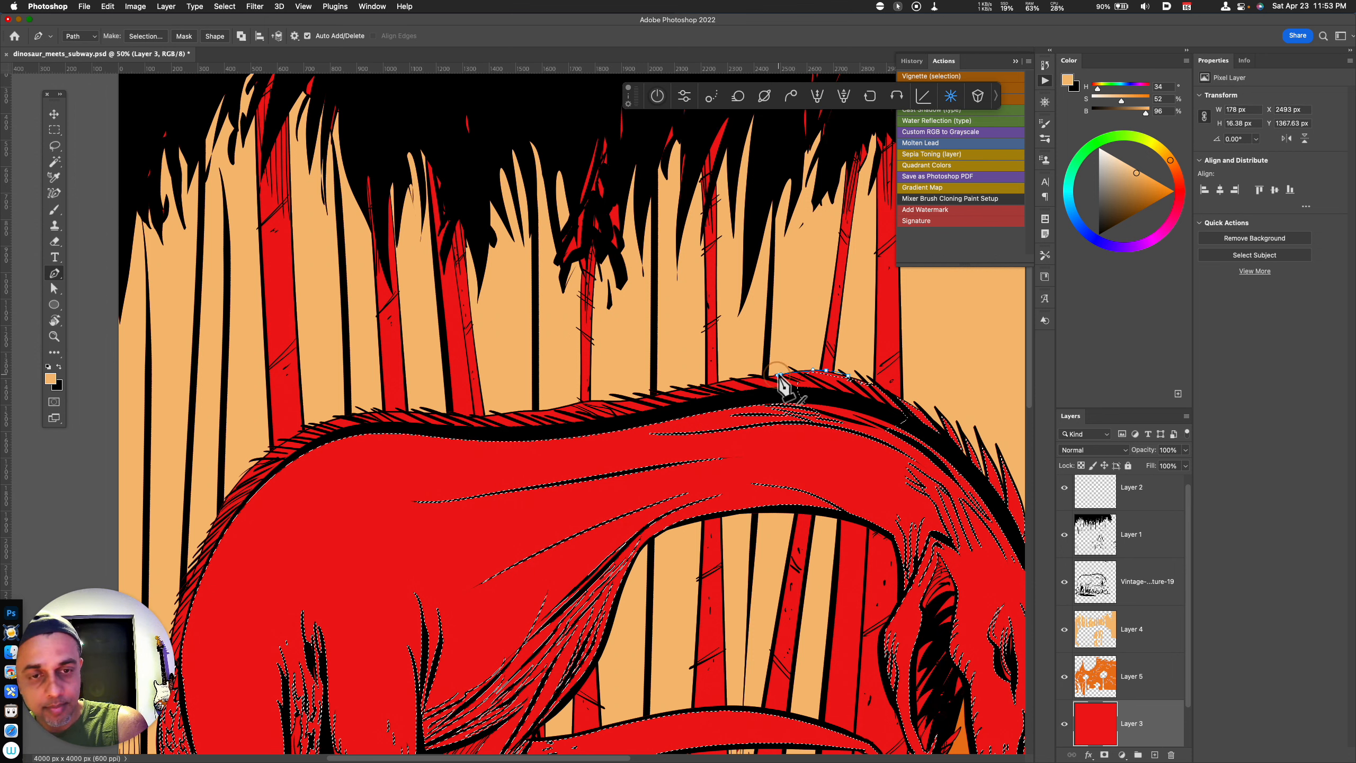
{"action": "left_click", "coordinate": [735, 380]}
{"action": "left_click", "coordinate": [711, 383]}
{"action": "left_click", "coordinate": [688, 385]}
{"action": "left_click", "coordinate": [672, 391]}
{"action": "left_click", "coordinate": [624, 401]}
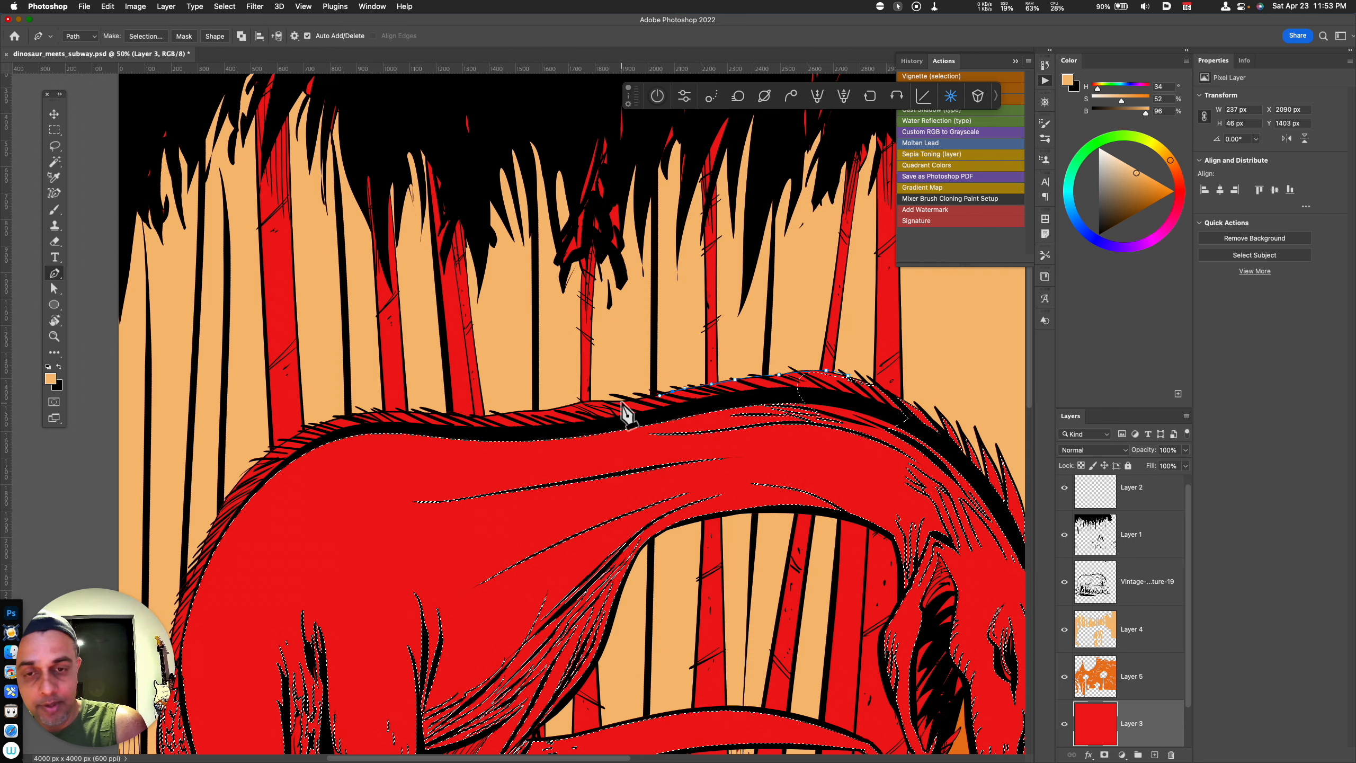
{"action": "left_click", "coordinate": [609, 401]}
{"action": "left_click", "coordinate": [598, 402]}
{"action": "left_click", "coordinate": [588, 404]}
{"action": "left_click", "coordinate": [563, 406]}
{"action": "left_click", "coordinate": [556, 407]}
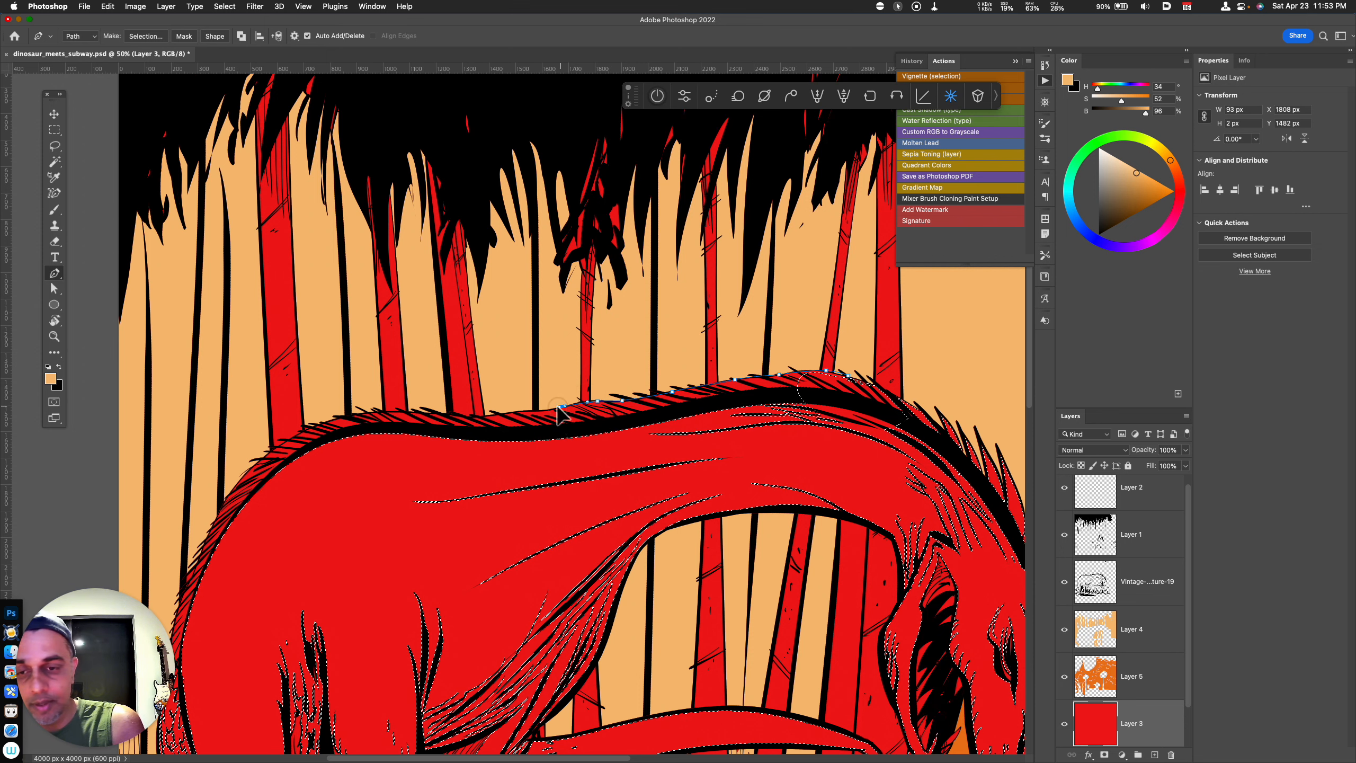
Continue the pen path along the fringe's outer edge from the middle of the back over the hips and down the rump
{"action": "left_click", "coordinate": [534, 410]}
{"action": "left_click", "coordinate": [515, 411]}
{"action": "left_click", "coordinate": [498, 415]}
{"action": "left_click", "coordinate": [469, 416]}
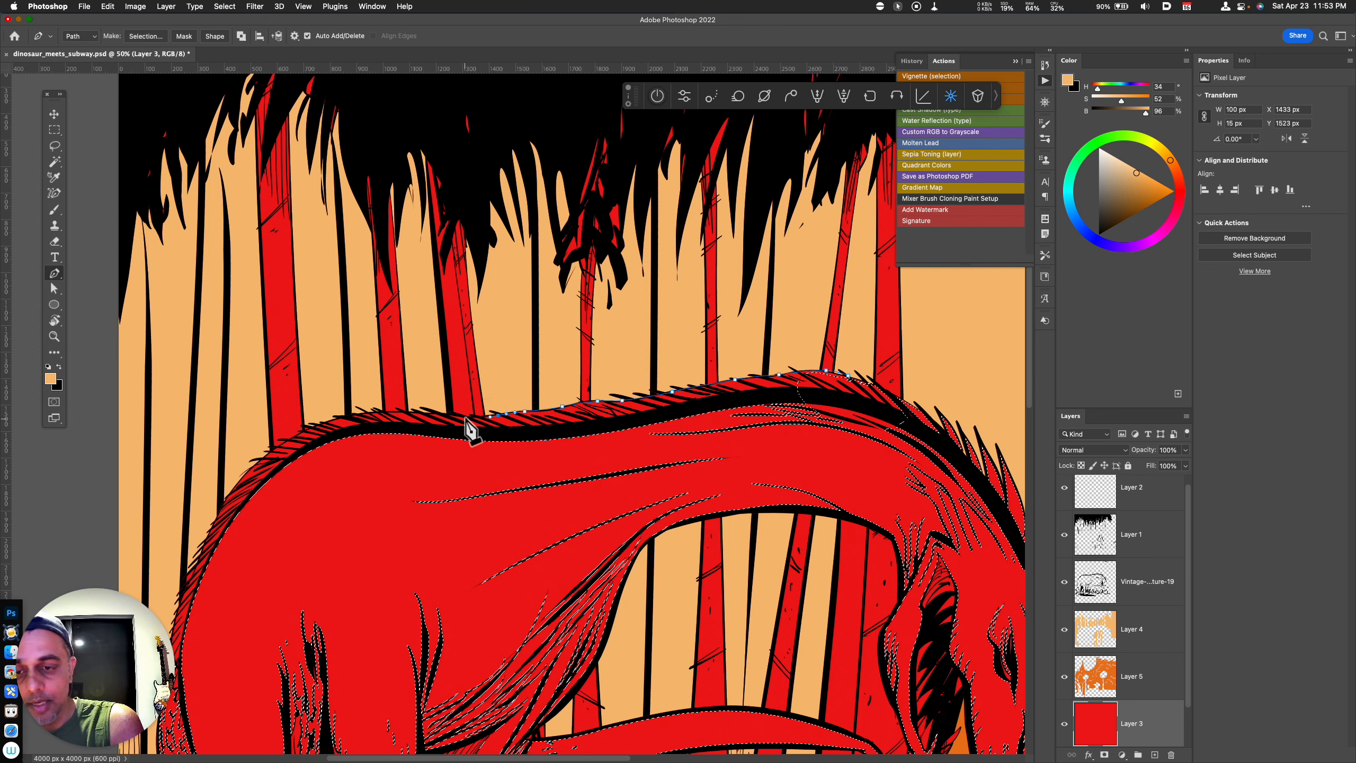
{"action": "left_click", "coordinate": [443, 412]}
{"action": "left_click", "coordinate": [429, 412]}
{"action": "left_click", "coordinate": [397, 412]}
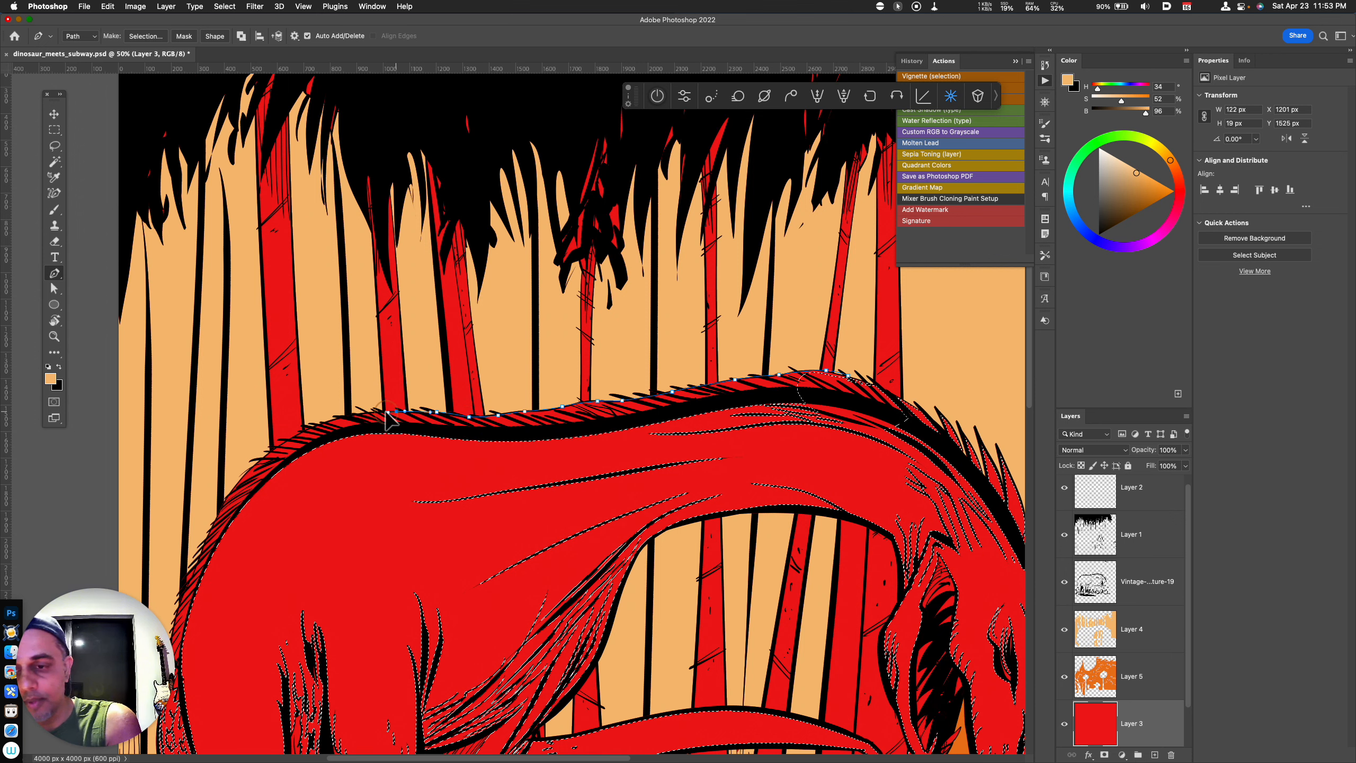
{"action": "left_click", "coordinate": [355, 415]}
{"action": "left_click", "coordinate": [342, 418]}
{"action": "left_click", "coordinate": [319, 424]}
{"action": "left_click", "coordinate": [303, 431]}
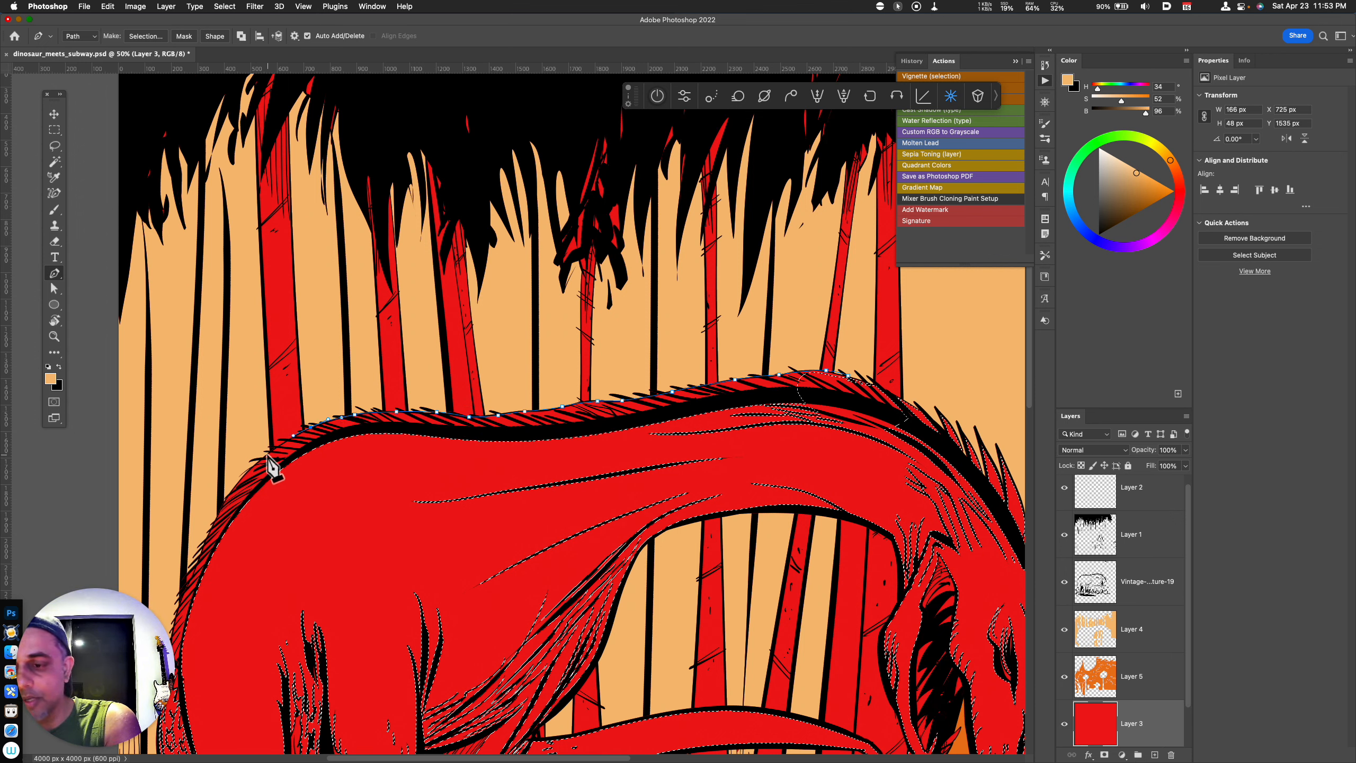
{"action": "left_click", "coordinate": [261, 461]}
{"action": "left_click", "coordinate": [225, 500]}
{"action": "left_click", "coordinate": [200, 549]}
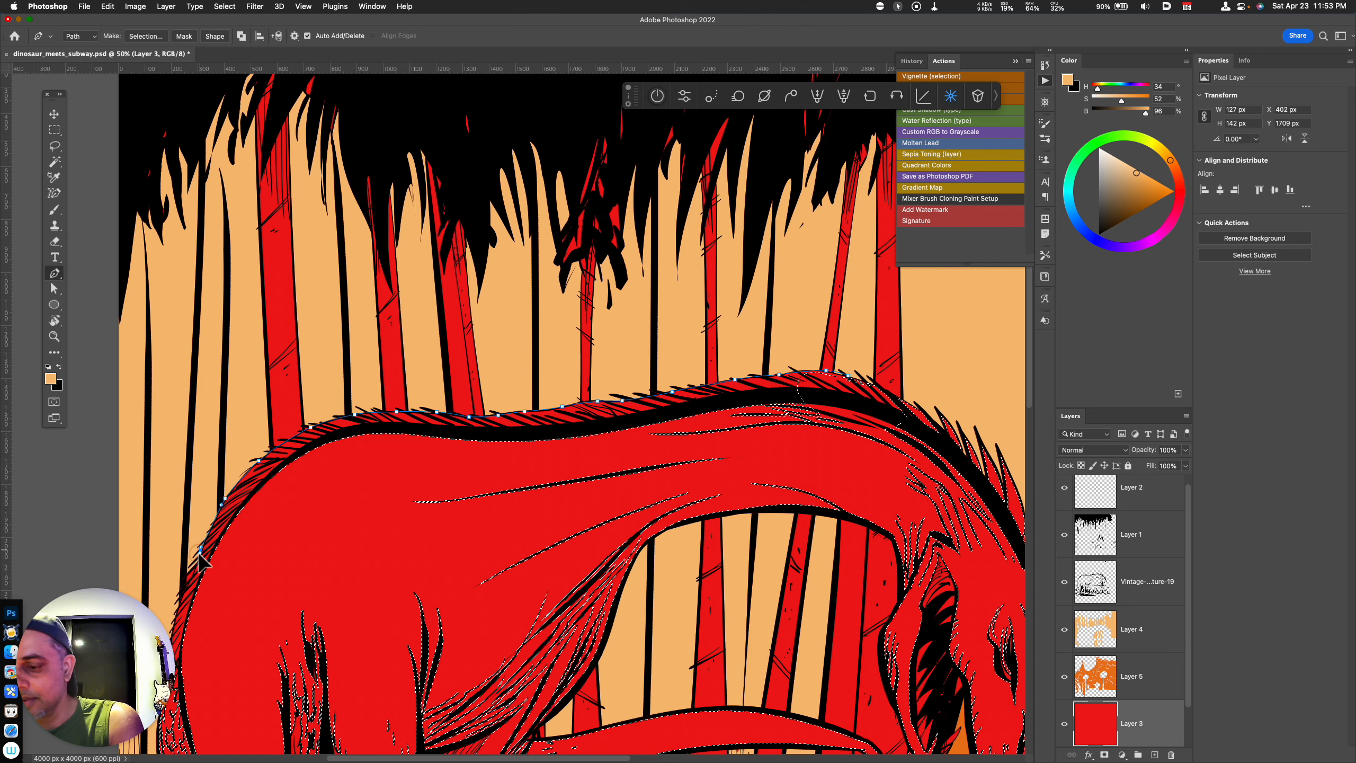
{"action": "left_click", "coordinate": [189, 582]}
{"action": "left_click", "coordinate": [184, 600]}
Extend the pen path to the fringe's lower end above the tail and turn it toward the inner edge
{"action": "scroll", "coordinate": [403, 515], "scroll_direction": "down", "scroll_amount": 4}
{"action": "scroll", "coordinate": [403, 515], "scroll_direction": "left", "scroll_amount": 5}
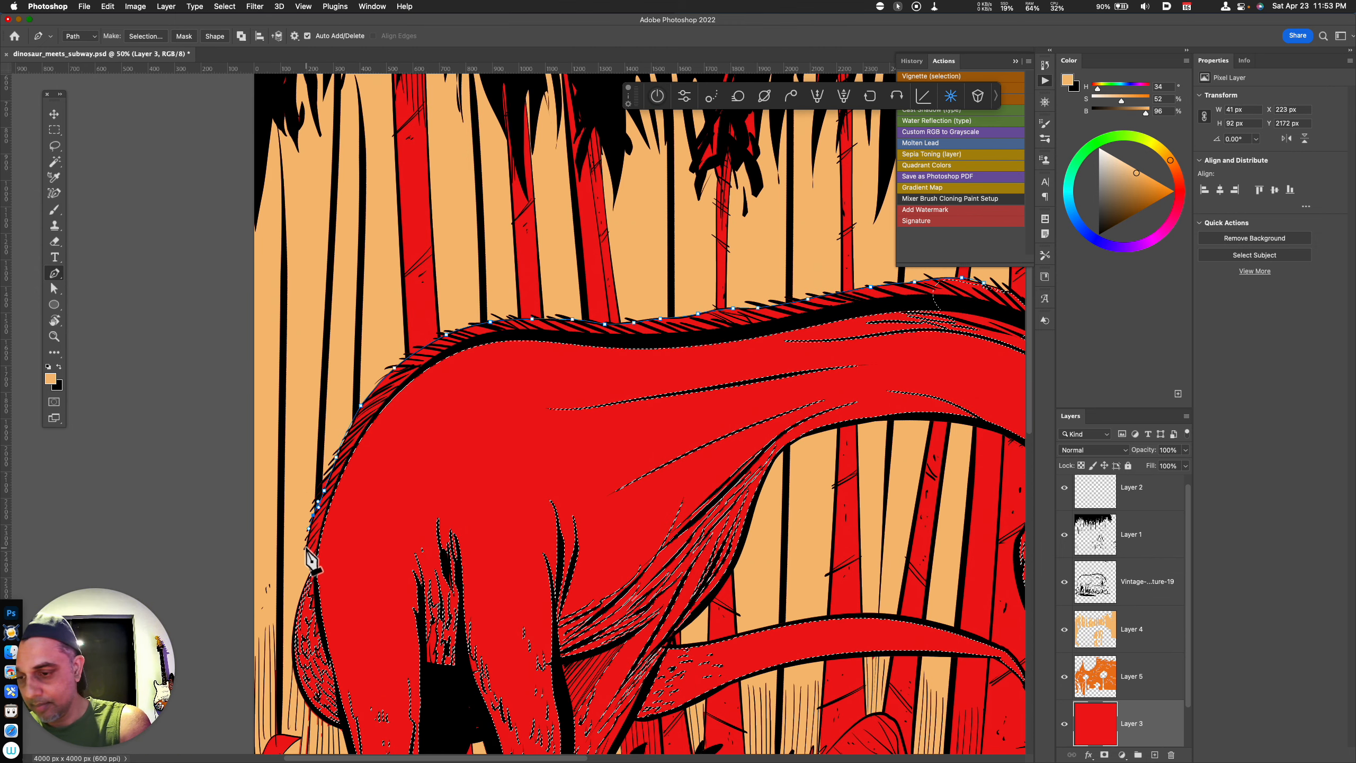
{"action": "left_click_drag", "start_coordinate": [307, 548], "coordinate": [308, 555]}
{"action": "left_click", "coordinate": [311, 574]}
{"action": "left_click", "coordinate": [316, 582]}
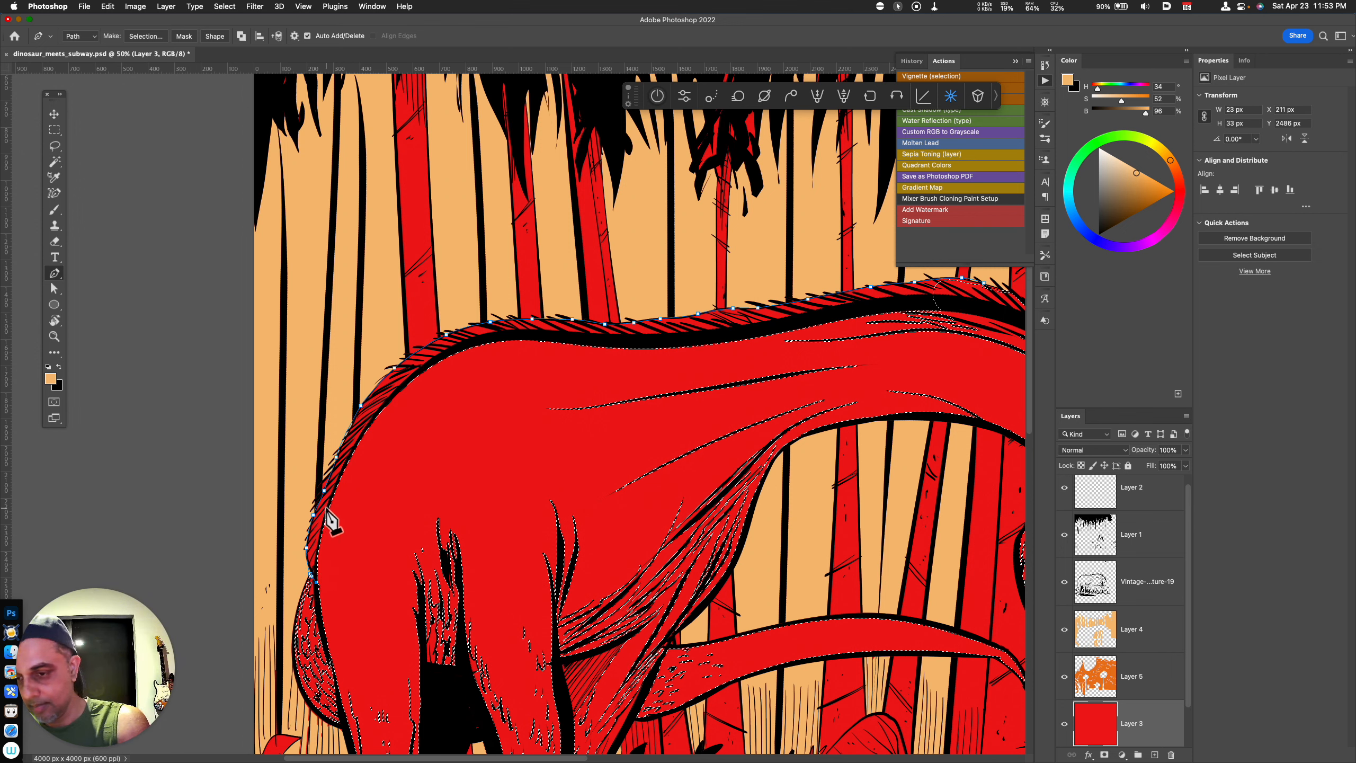
Run the pen path back up the rump and along the black band under the fringe, past the middle of the back
{"action": "left_click_drag", "start_coordinate": [328, 505], "coordinate": [331, 494]}
{"action": "left_click_drag", "start_coordinate": [362, 433], "coordinate": [370, 422]}
{"action": "left_click", "coordinate": [403, 383]}
{"action": "left_click", "coordinate": [437, 359]}
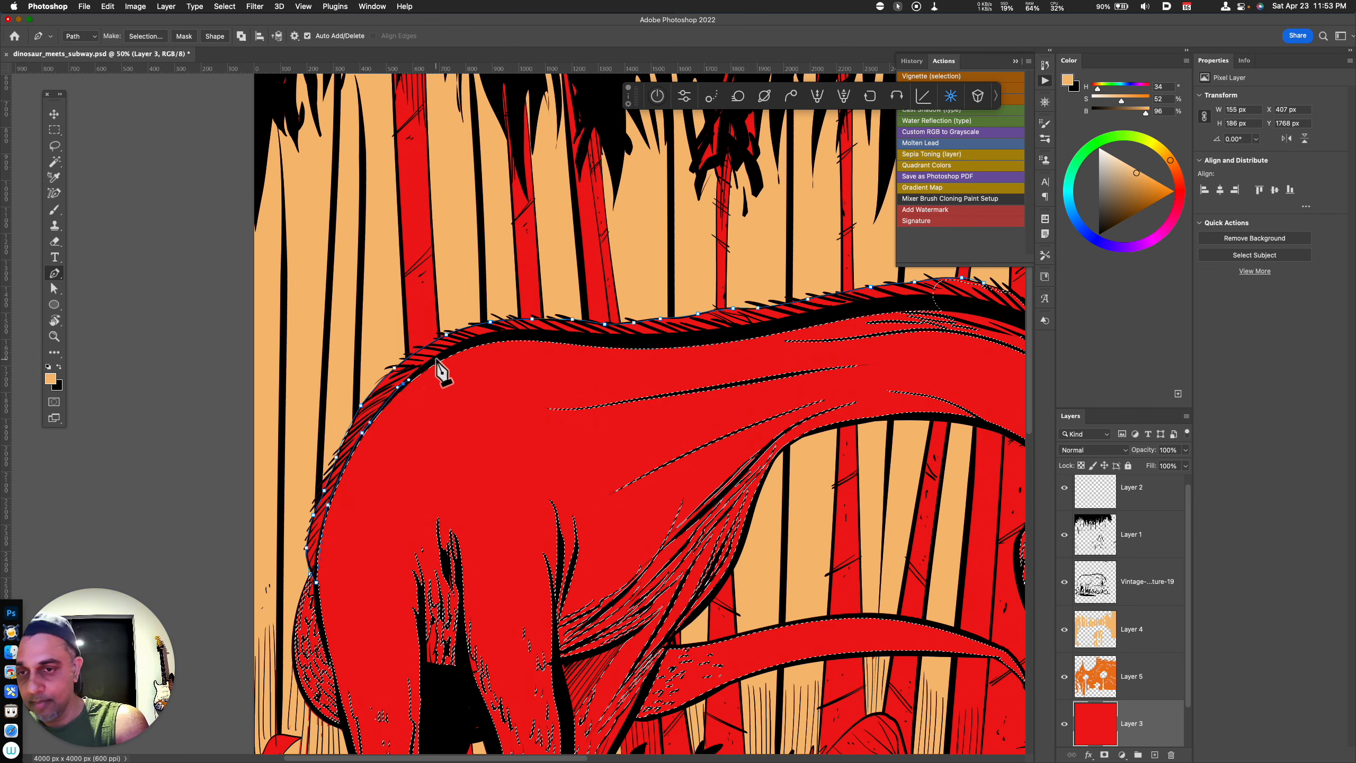
{"action": "left_click", "coordinate": [475, 340]}
{"action": "left_click_drag", "start_coordinate": [551, 332], "coordinate": [644, 335]}
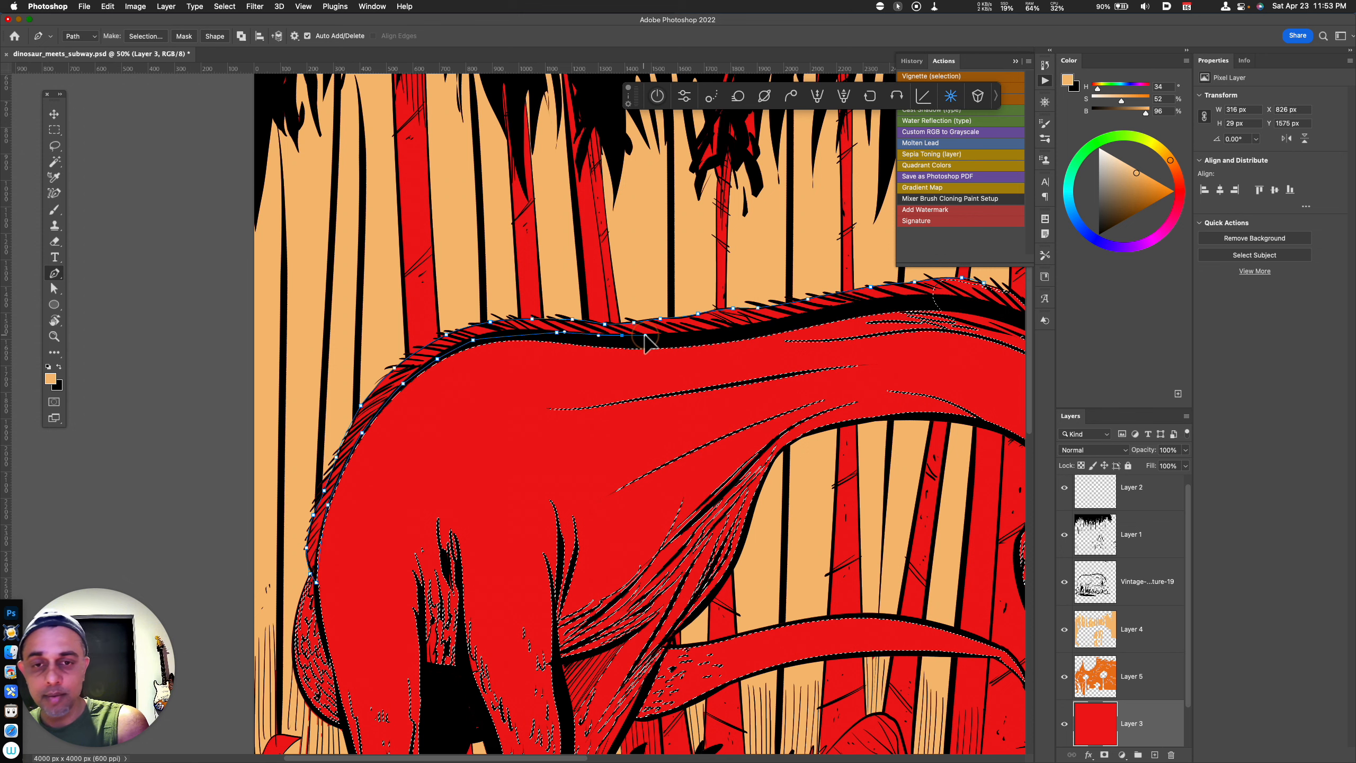
{"action": "left_click_drag", "start_coordinate": [781, 388], "coordinate": [575, 529]}
{"action": "left_click", "coordinate": [562, 468]}
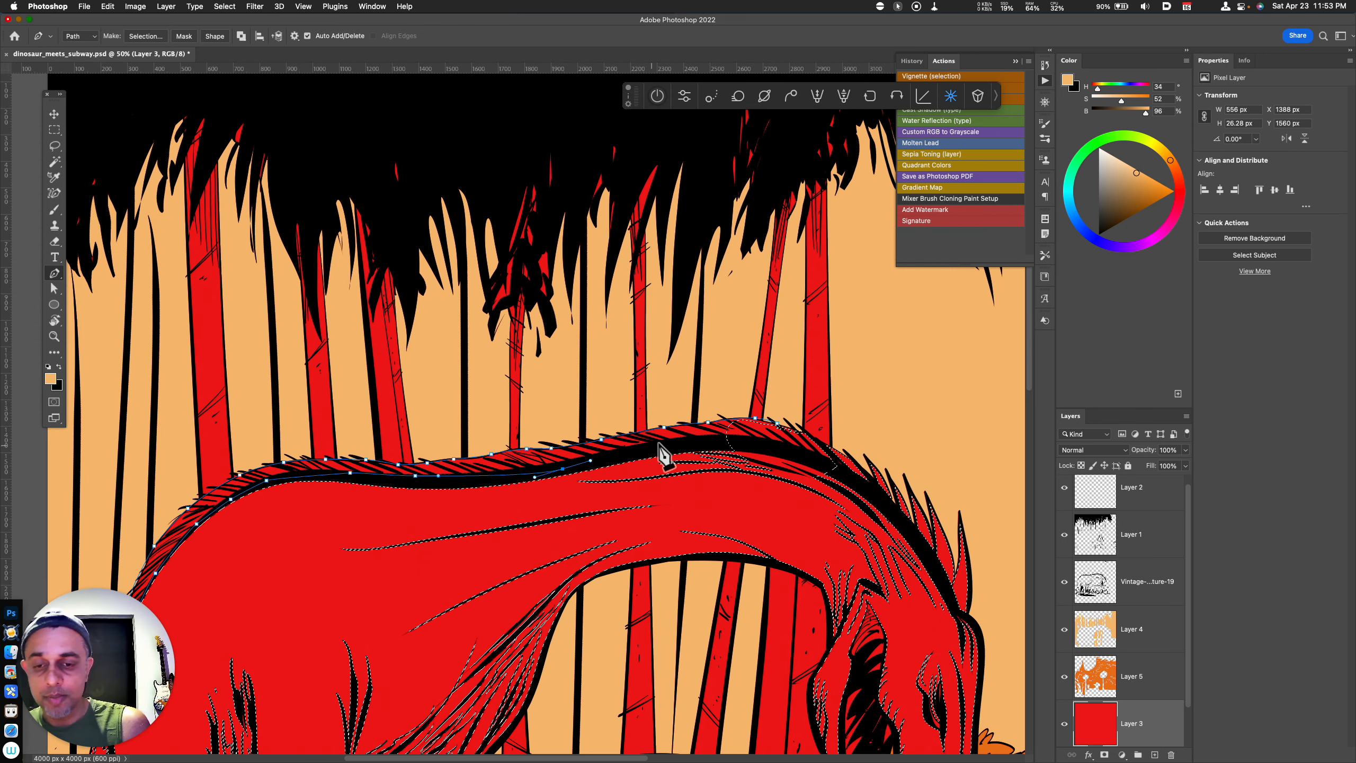
Carry the pen path over the shoulder and down the neck, then close it along the fringe's outer edge at the crest
{"action": "left_click_drag", "start_coordinate": [689, 439], "coordinate": [698, 438]}
{"action": "left_click", "coordinate": [746, 445]}
{"action": "left_click_drag", "start_coordinate": [846, 478], "coordinate": [899, 534]}
{"action": "left_click", "coordinate": [868, 482]}
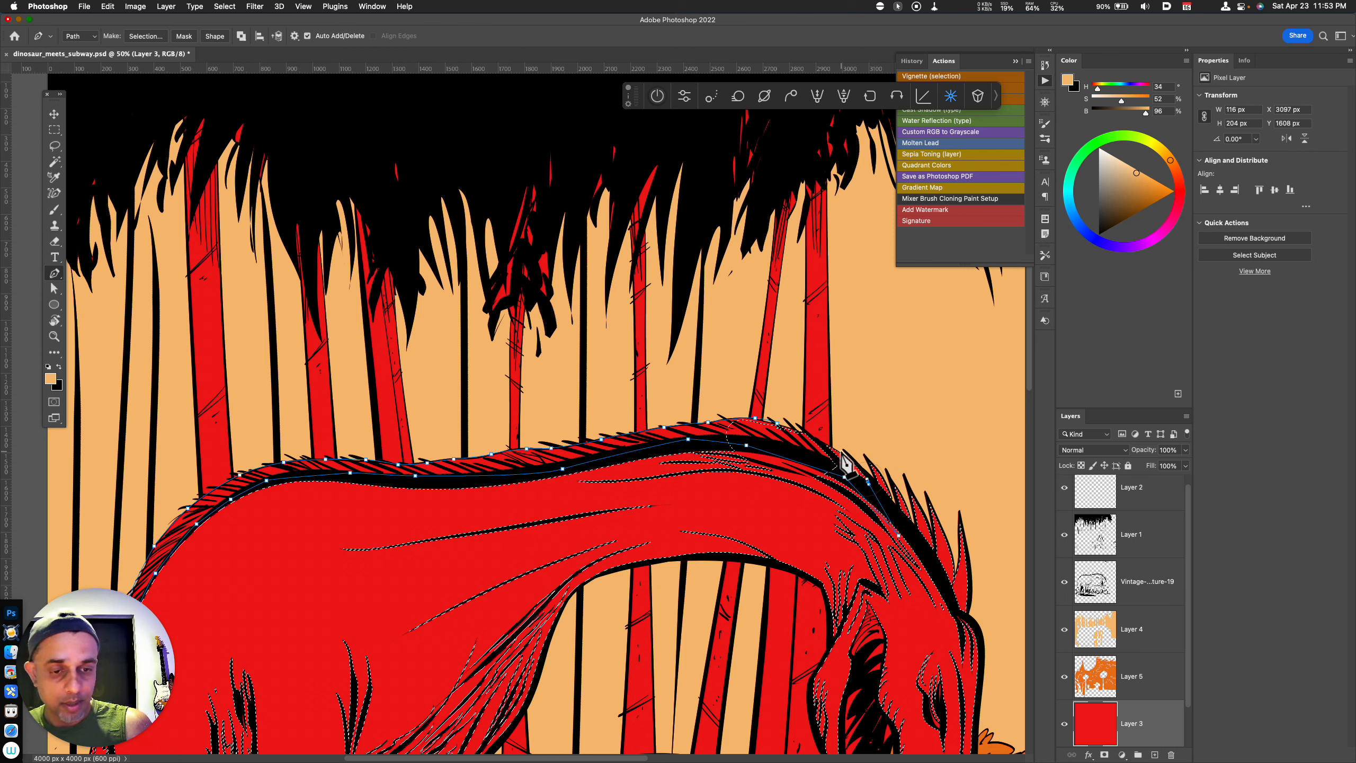
{"action": "left_click", "coordinate": [842, 453]}
{"action": "left_click", "coordinate": [806, 432]}
{"action": "left_click", "coordinate": [779, 426]}
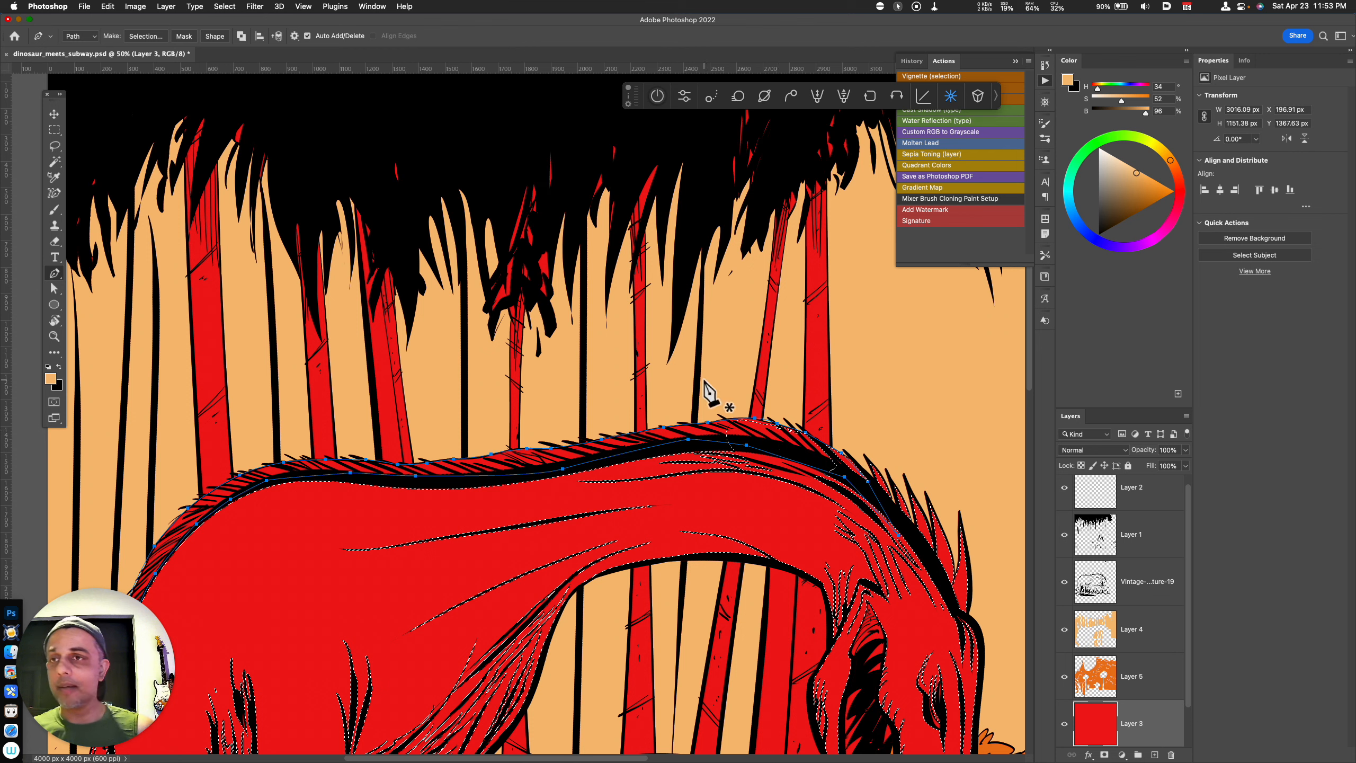
Convert the fringe path into a selection with 0 px feather and add it to the existing dinosaur selection
{"action": "left_click", "coordinate": [155, 37]}
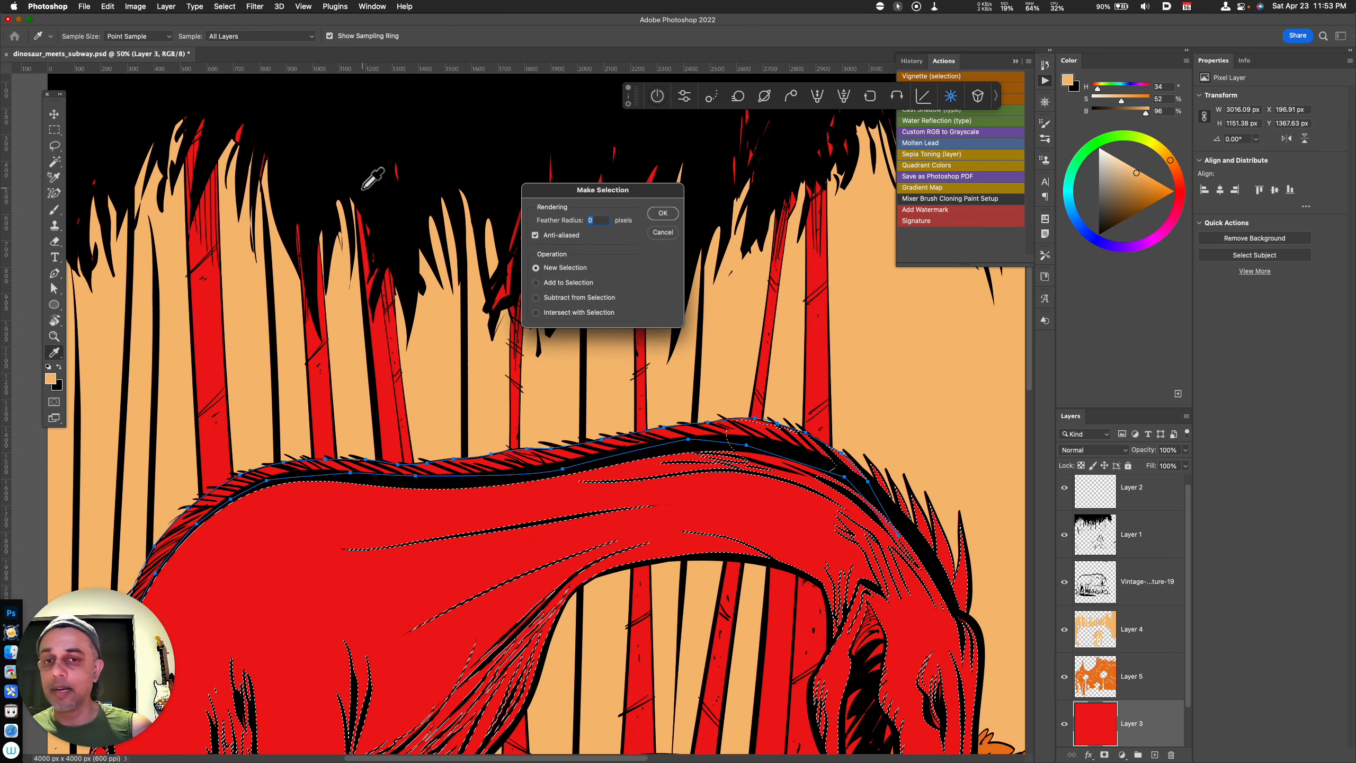
{"action": "left_click", "coordinate": [536, 283]}
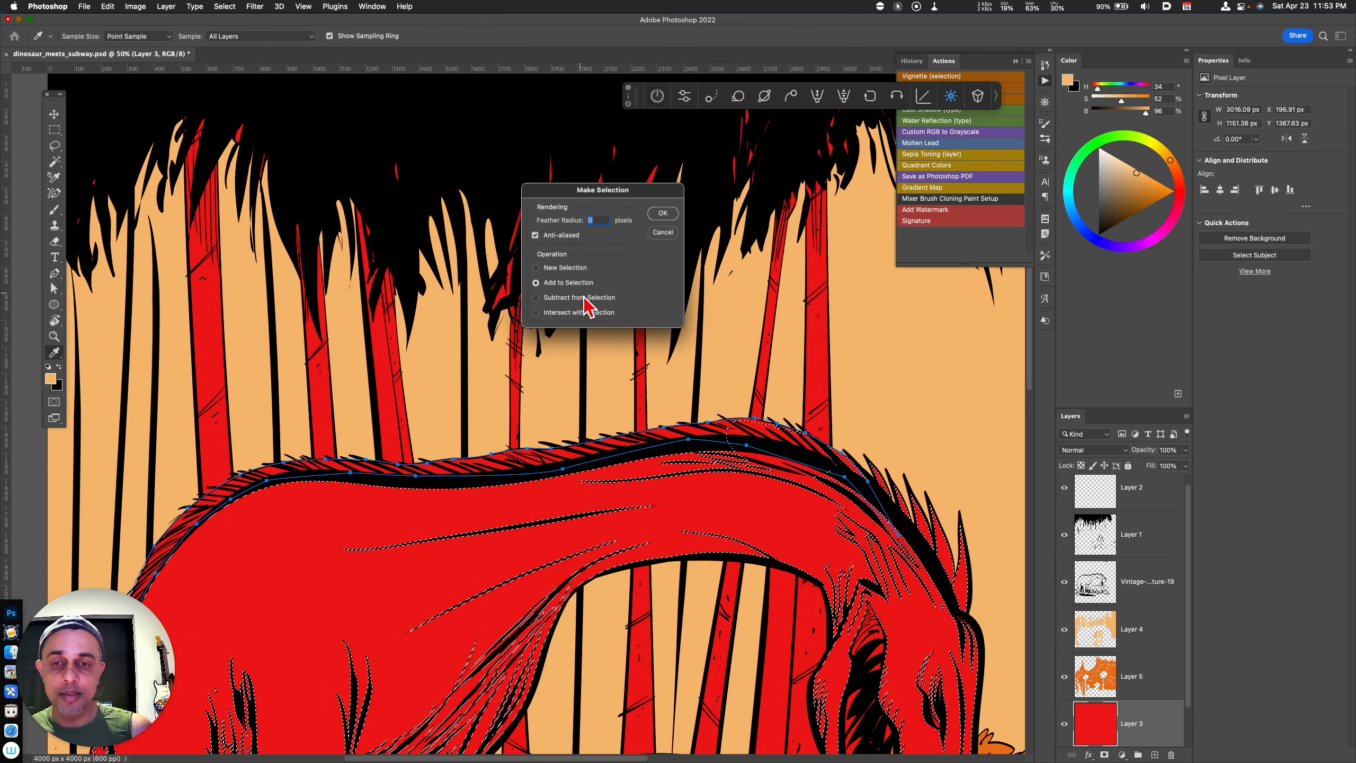
{"action": "left_click", "coordinate": [662, 213]}
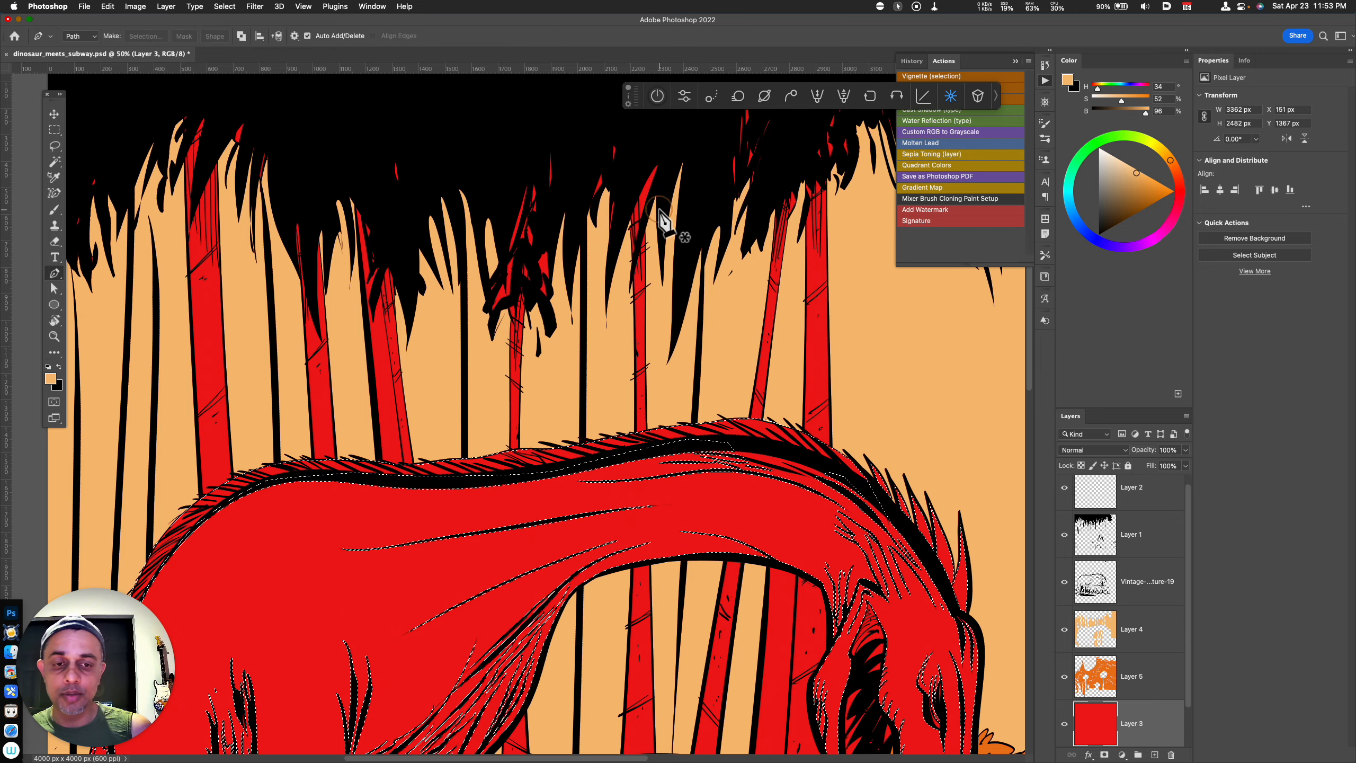
Add the missed areas of the dinosaur's feet and legs to the selection with the Lasso and copy it to a new layer
{"action": "key", "text": "super+minus"}
{"action": "key", "text": "super+minus"}
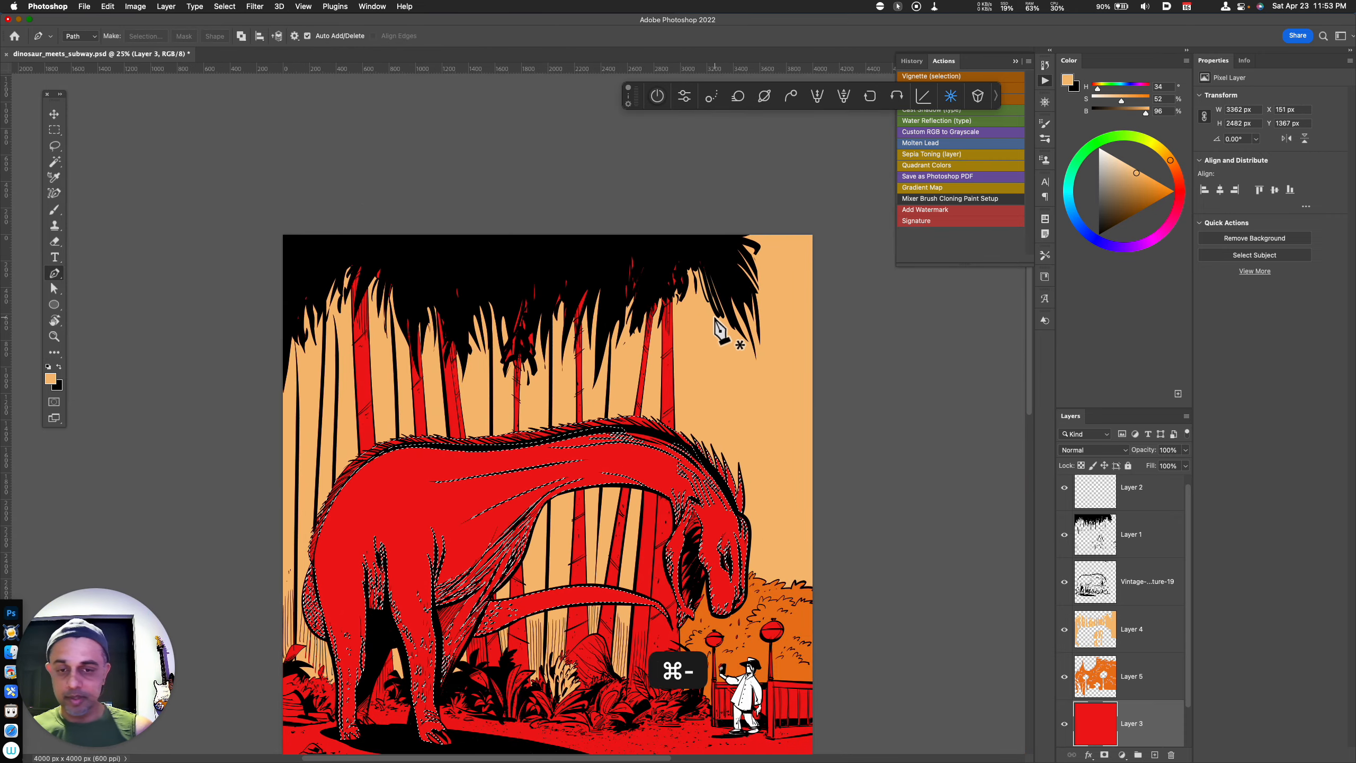
{"action": "key", "text": "l"}
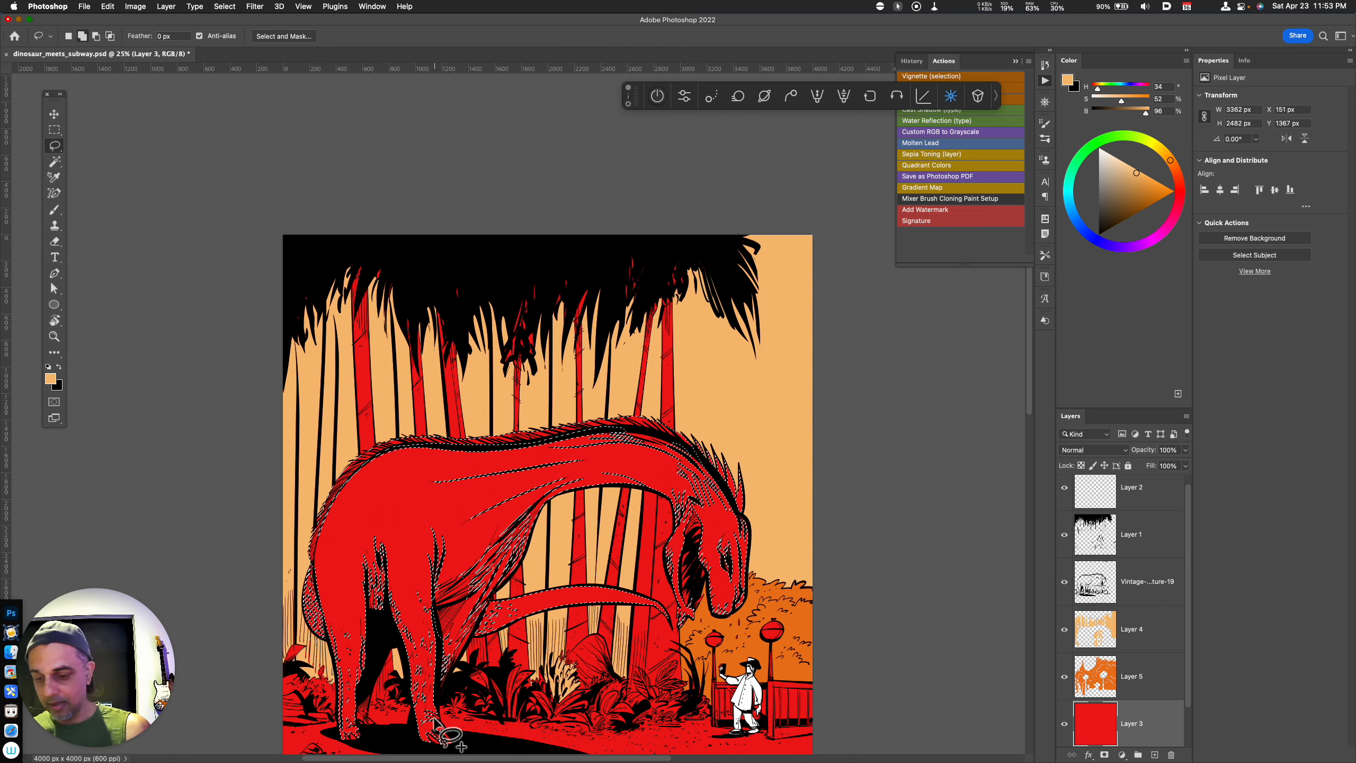
{"action": "mouse_move", "coordinate": [439, 731]}
{"action": "left_mouse_down"}
{"action": "mouse_move", "coordinate": [419, 731]}
{"action": "mouse_move", "coordinate": [451, 740]}
{"action": "left_mouse_up"}
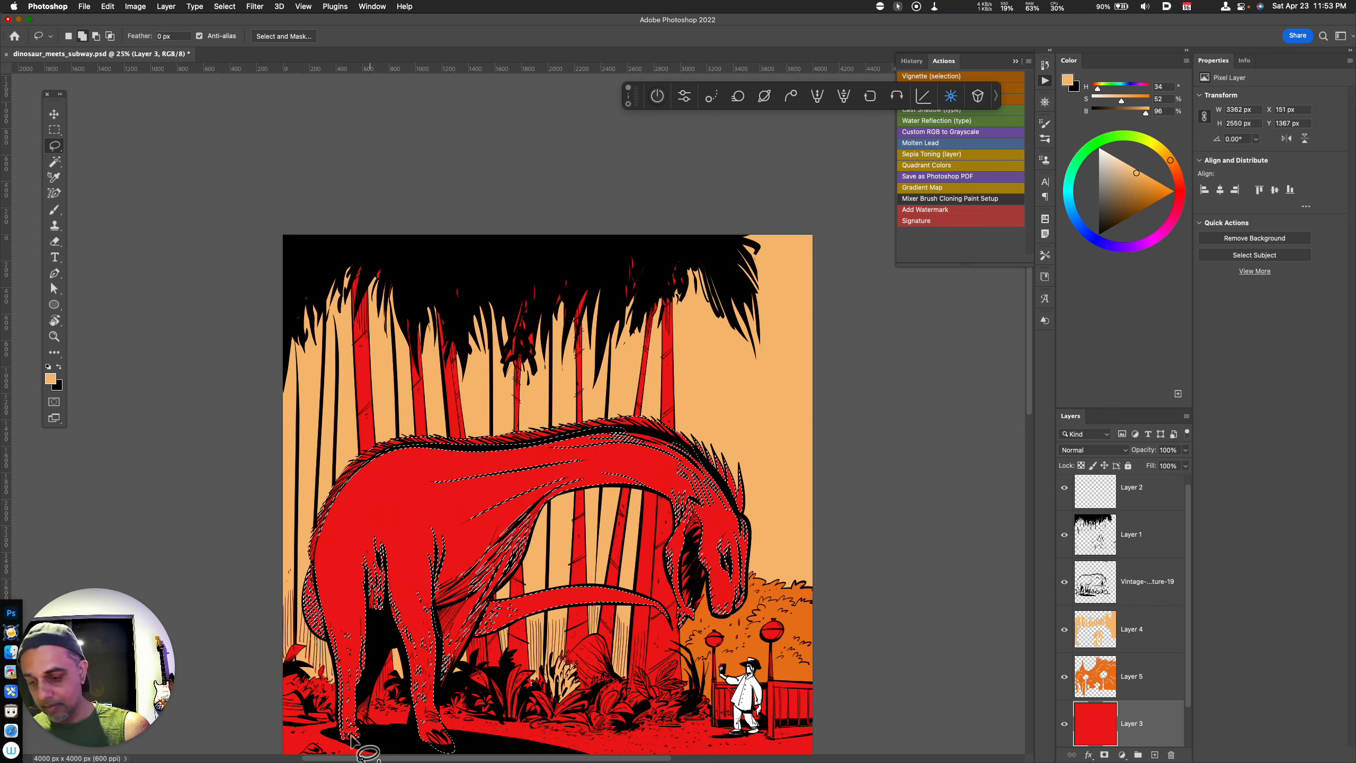
{"action": "mouse_move", "coordinate": [347, 740]}
{"action": "left_mouse_down"}
{"action": "mouse_move", "coordinate": [419, 738]}
{"action": "mouse_move", "coordinate": [361, 695]}
{"action": "mouse_move", "coordinate": [377, 729]}
{"action": "mouse_move", "coordinate": [361, 560]}
{"action": "mouse_move", "coordinate": [385, 631]}
{"action": "left_mouse_up"}
{"action": "key", "text": "super+j"}
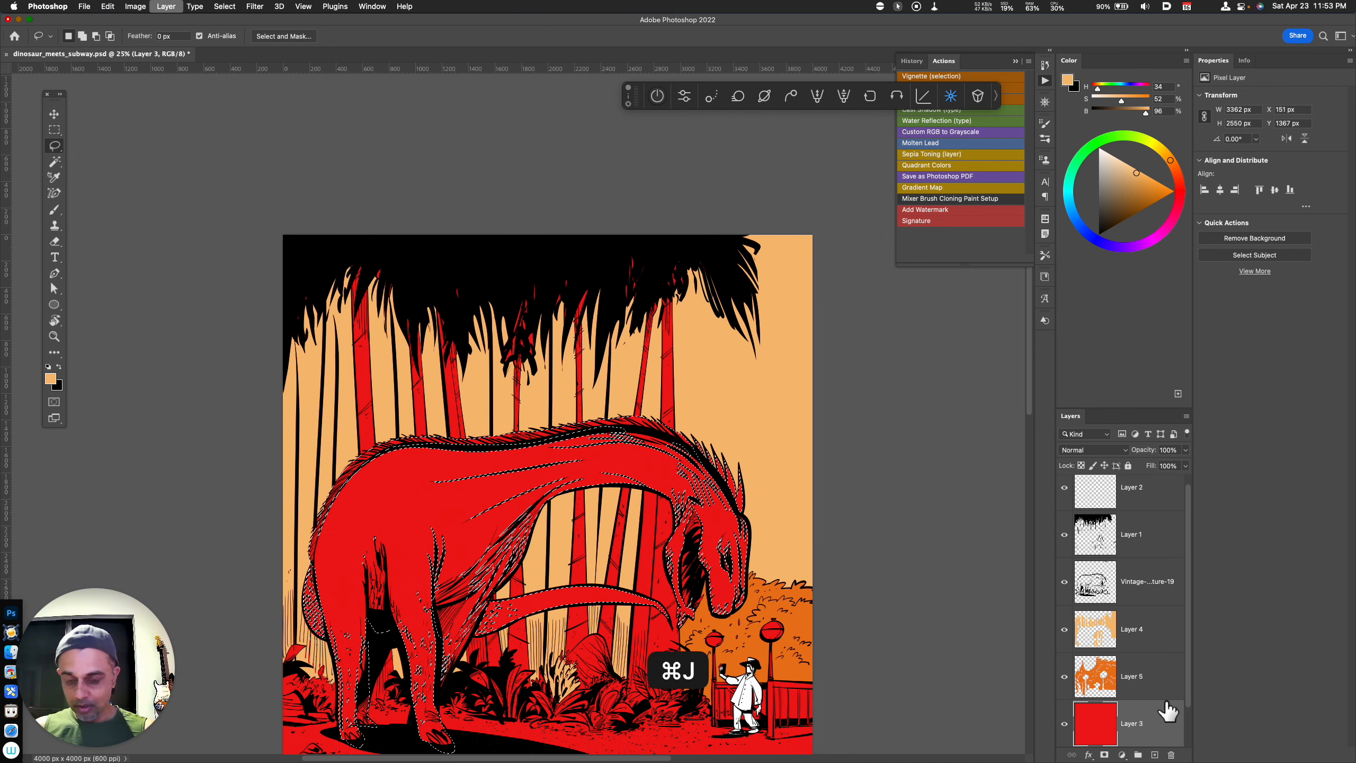
Recolor the copied dinosaur to deep magenta with Hue/Saturation and sample that magenta as the foreground color
{"action": "key", "text": "super+u"}
{"action": "left_click", "coordinate": [986, 565]}
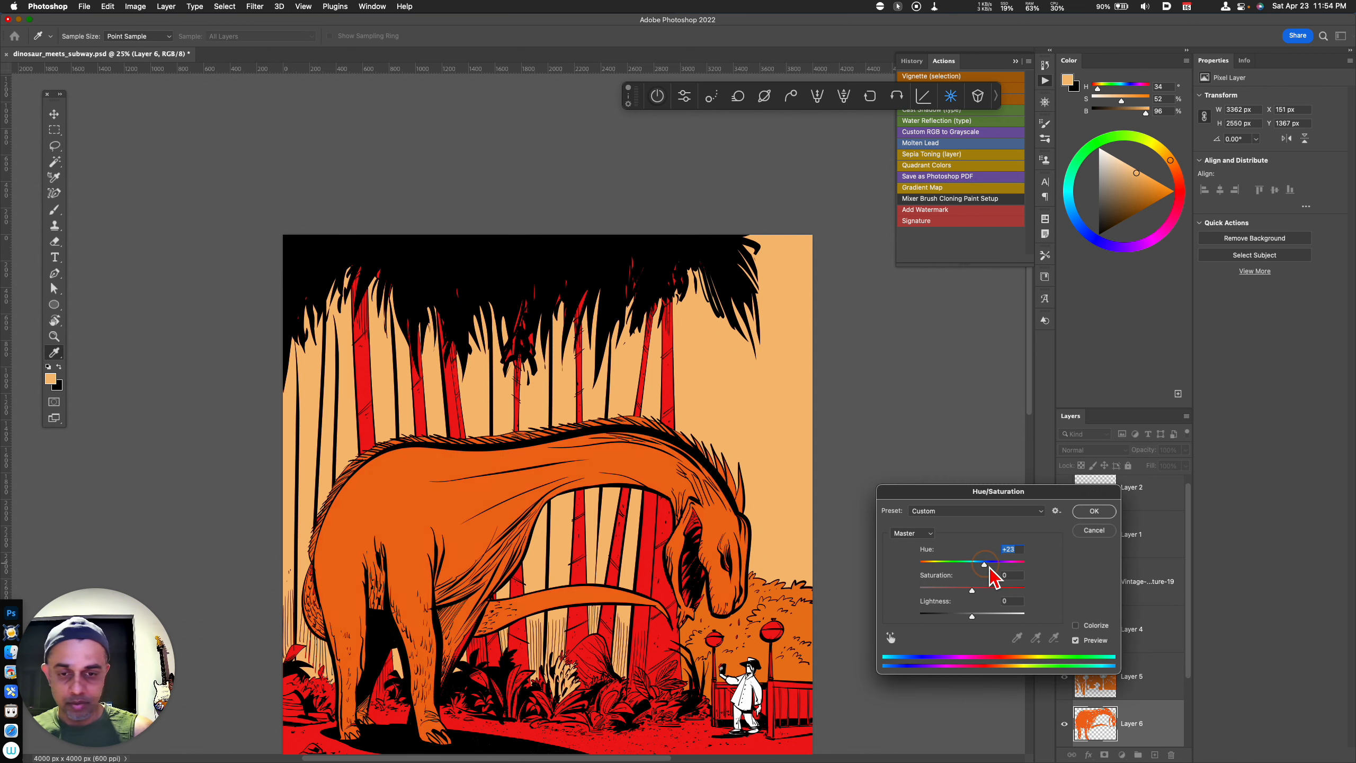
{"action": "mouse_move", "coordinate": [991, 568]}
{"action": "left_mouse_down"}
{"action": "mouse_move", "coordinate": [1003, 568]}
{"action": "mouse_move", "coordinate": [959, 572]}
{"action": "mouse_move", "coordinate": [959, 617]}
{"action": "left_mouse_up"}
{"action": "left_click", "coordinate": [1094, 511]}
{"action": "key", "text": "i"}
{"action": "left_click", "coordinate": [503, 518]}
{"action": "key", "text": "b"}
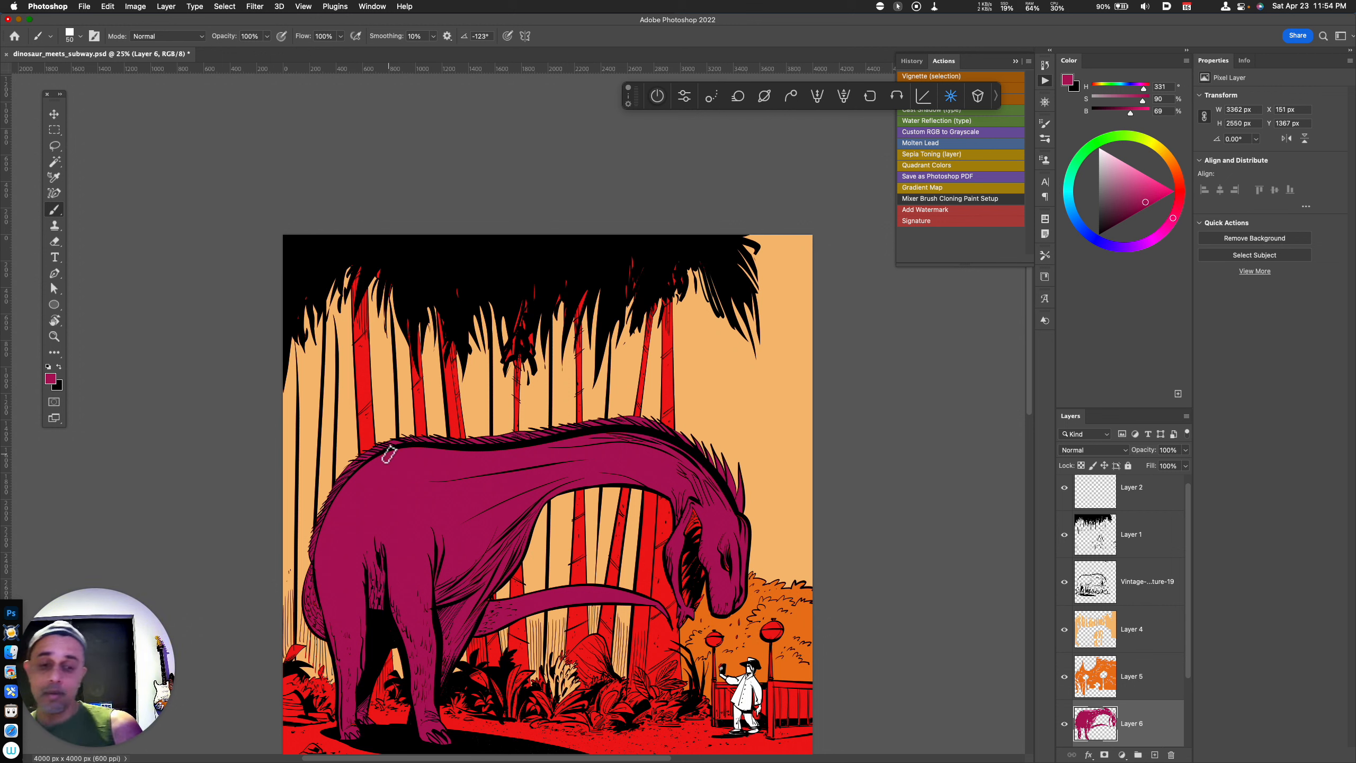
Lasso the tree trunks and undergrowth behind the dinosaur on red Layer 3 and copy them to a new layer
{"action": "scroll", "coordinate": [1127, 679], "scroll_direction": "down", "scroll_amount": 3}
{"action": "left_click", "coordinate": [1132, 688]}
{"action": "left_click_drag", "start_coordinate": [714, 696], "coordinate": [764, 657]}
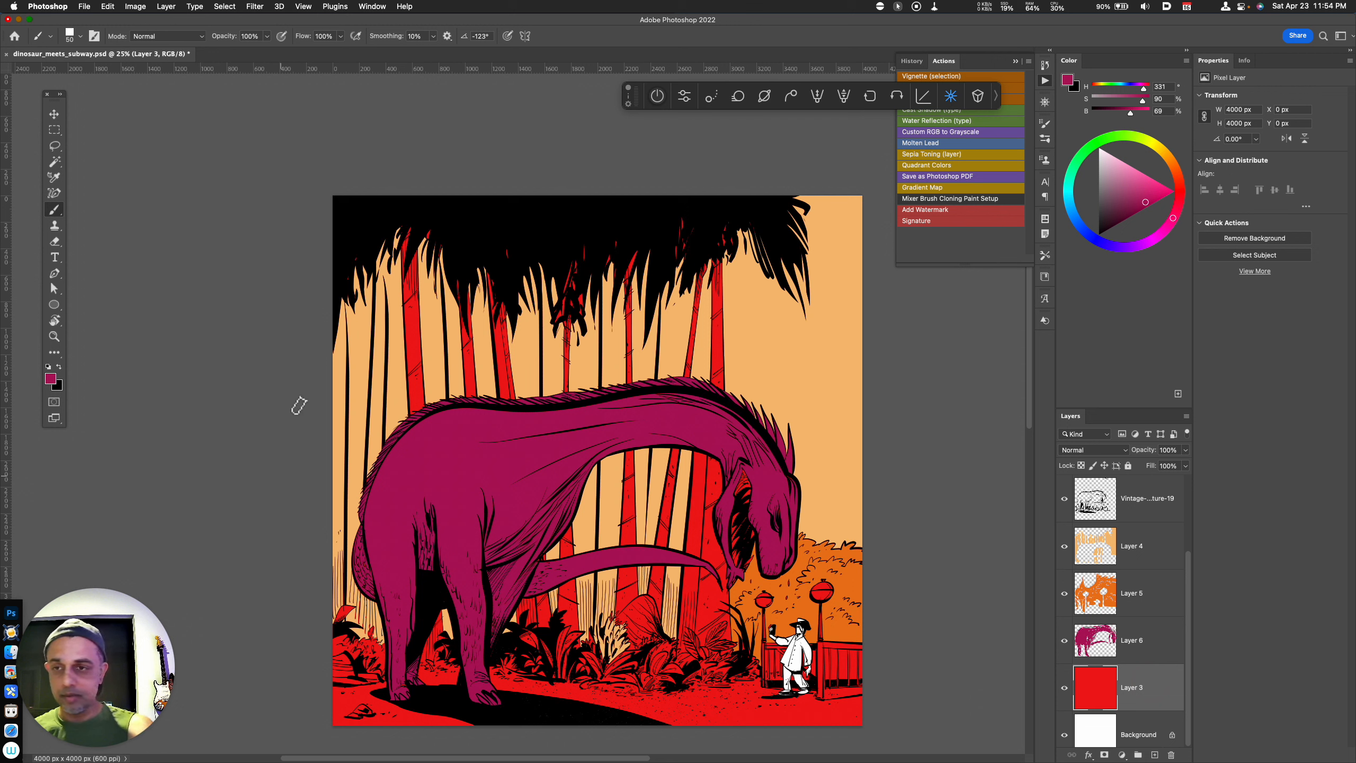
{"action": "key", "text": "l"}
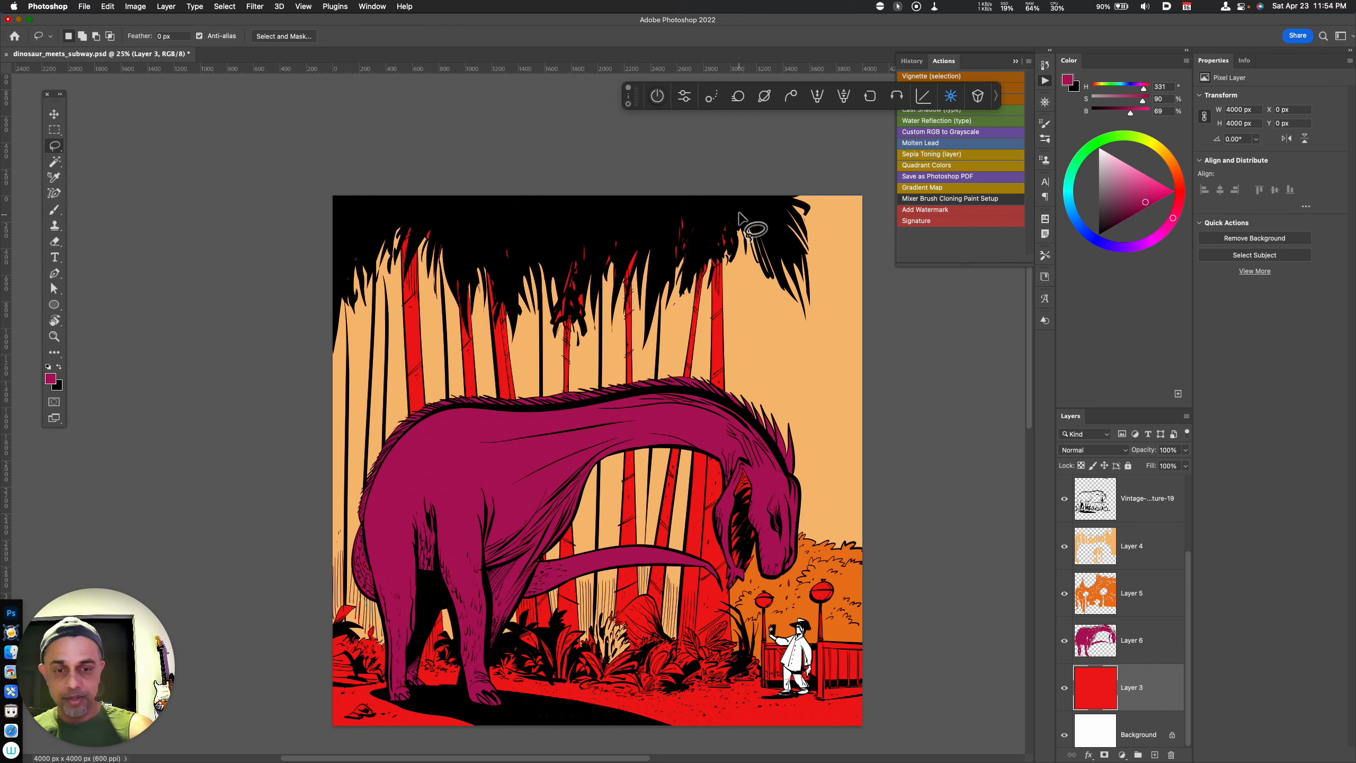
{"action": "mouse_move", "coordinate": [740, 216]}
{"action": "left_mouse_down"}
{"action": "mouse_move", "coordinate": [739, 380]}
{"action": "mouse_move", "coordinate": [761, 471]}
{"action": "mouse_move", "coordinate": [726, 497]}
{"action": "mouse_move", "coordinate": [731, 588]}
{"action": "mouse_move", "coordinate": [761, 677]}
{"action": "mouse_move", "coordinate": [650, 690]}
{"action": "mouse_move", "coordinate": [391, 673]}
{"action": "mouse_move", "coordinate": [342, 690]}
{"action": "mouse_move", "coordinate": [315, 572]}
{"action": "mouse_move", "coordinate": [336, 253]}
{"action": "mouse_move", "coordinate": [743, 207]}
{"action": "left_mouse_up"}
{"action": "key", "text": "super+j"}
Mute the copied trees and undergrowth with Hue/Saturation, using saturation -44 and a slight lightness adjustment
{"action": "key", "text": "super+u"}
{"action": "mouse_move", "coordinate": [972, 591]}
{"action": "left_mouse_down"}
{"action": "mouse_move", "coordinate": [949, 590]}
{"action": "mouse_move", "coordinate": [979, 617]}
{"action": "left_mouse_up"}
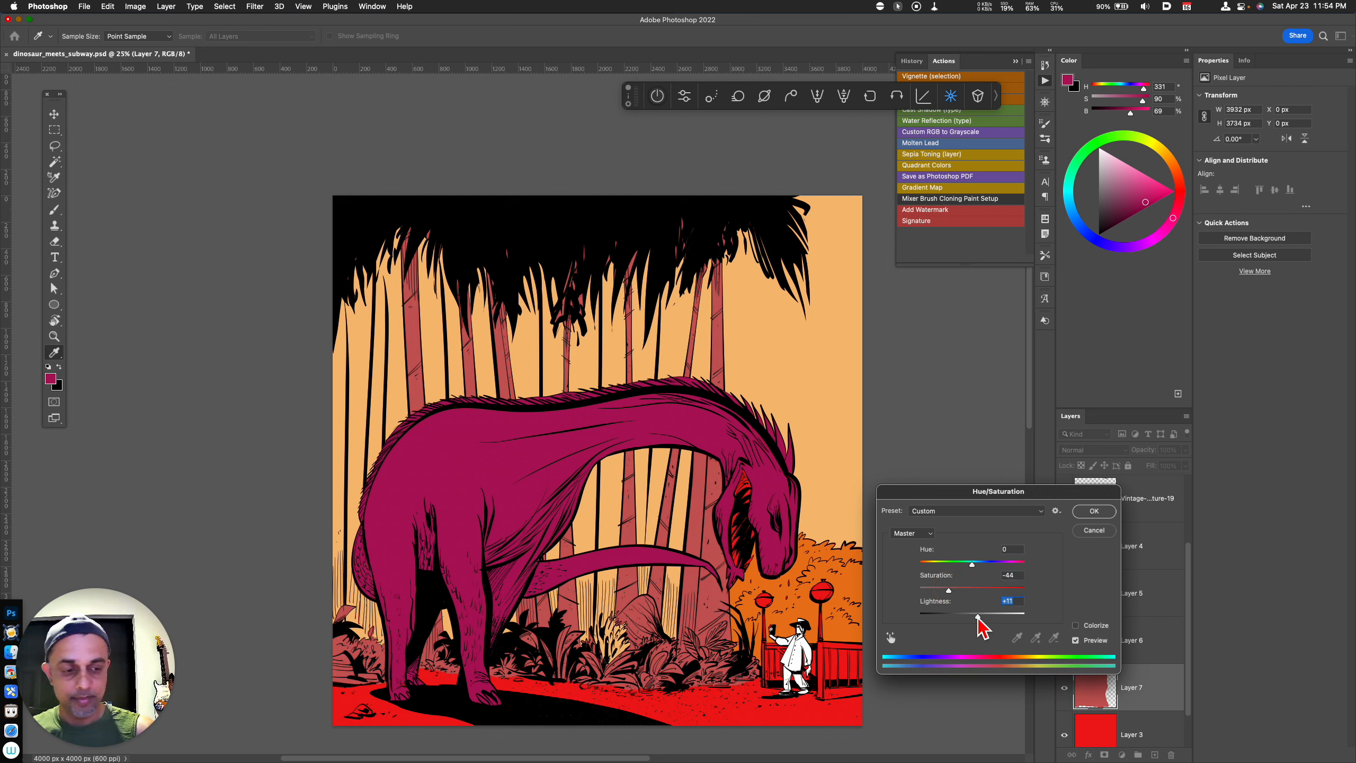
{"action": "left_click_drag", "start_coordinate": [978, 616], "coordinate": [973, 616]}
{"action": "left_click", "coordinate": [1094, 511]}
{"action": "key", "text": "l"}
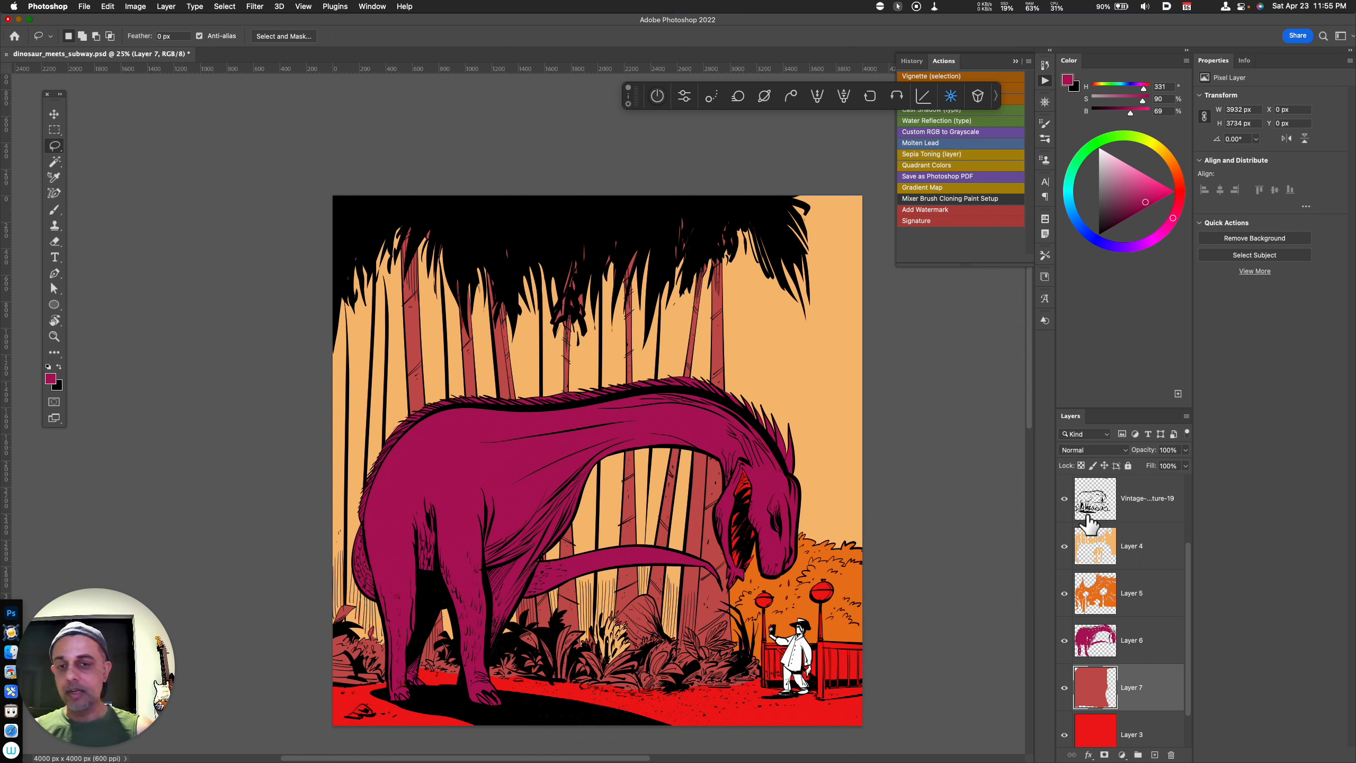
Check the tonal values in the grayscale proof view, return to color, and shift the tree layer's hue by +12
{"action": "key", "text": "super+y"}
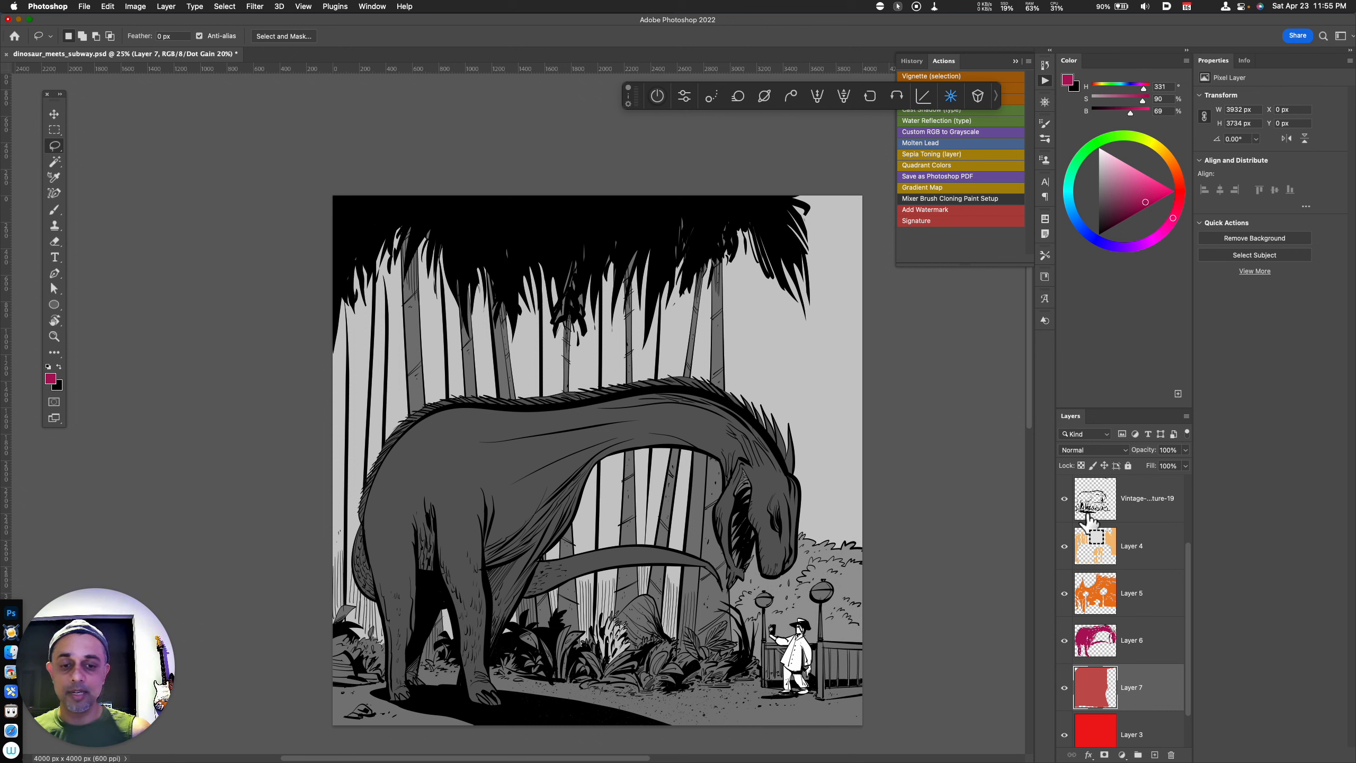
{"action": "key", "text": "super+y"}
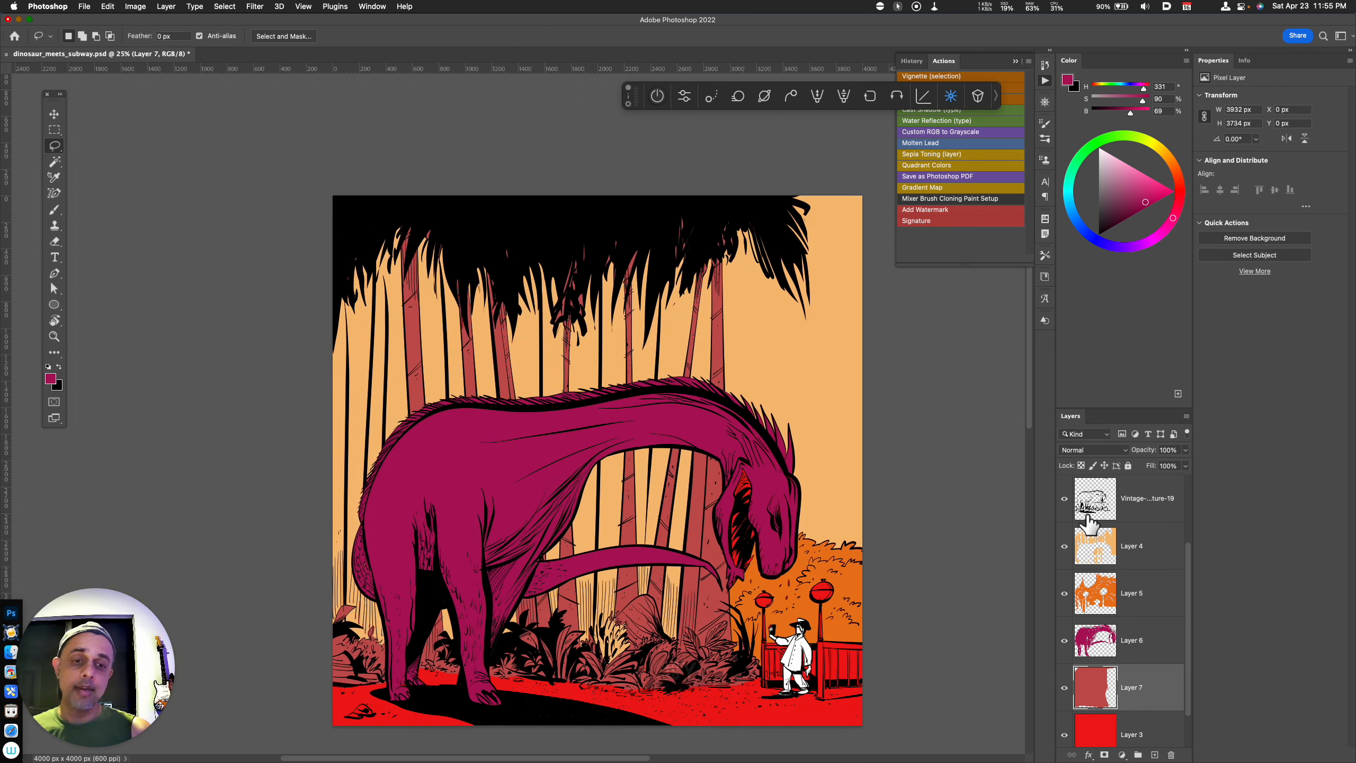
{"action": "key", "text": "super+u"}
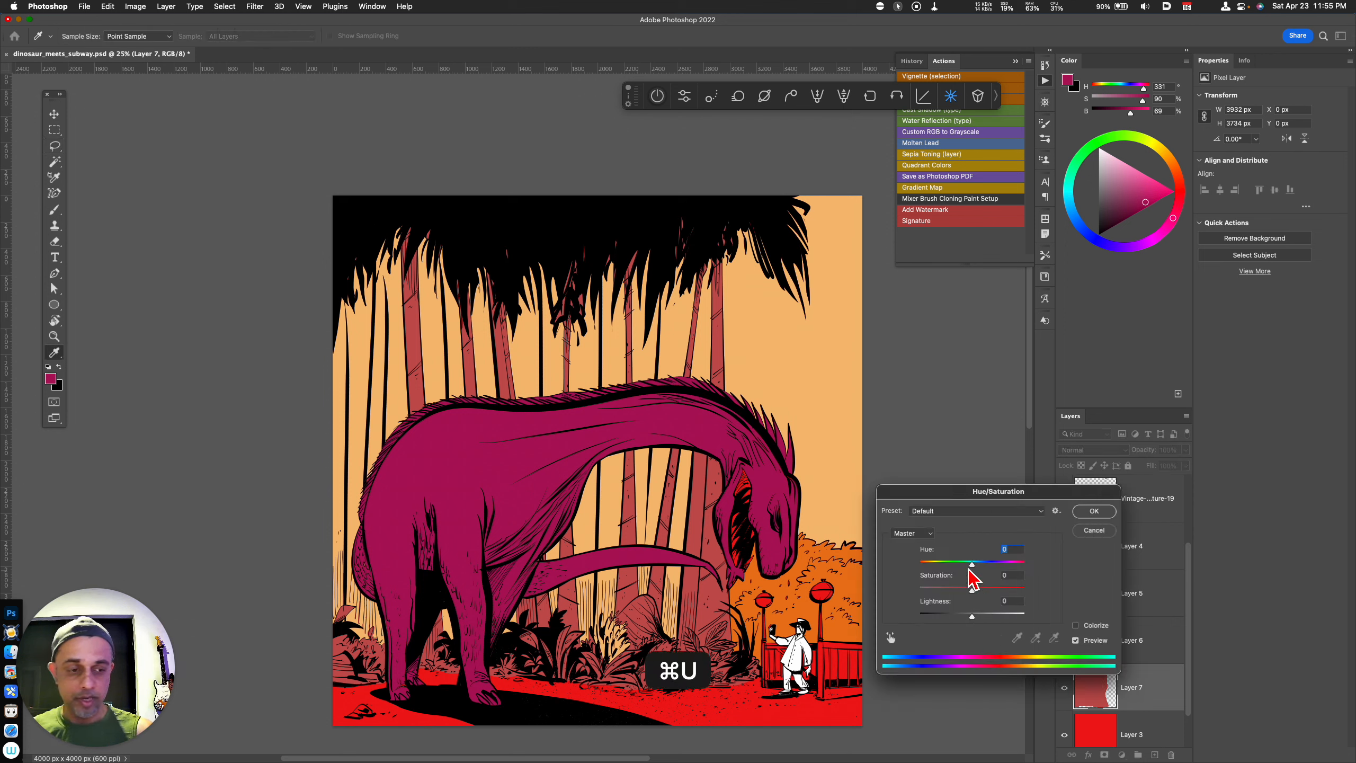
{"action": "left_click_drag", "start_coordinate": [972, 565], "coordinate": [979, 561]}
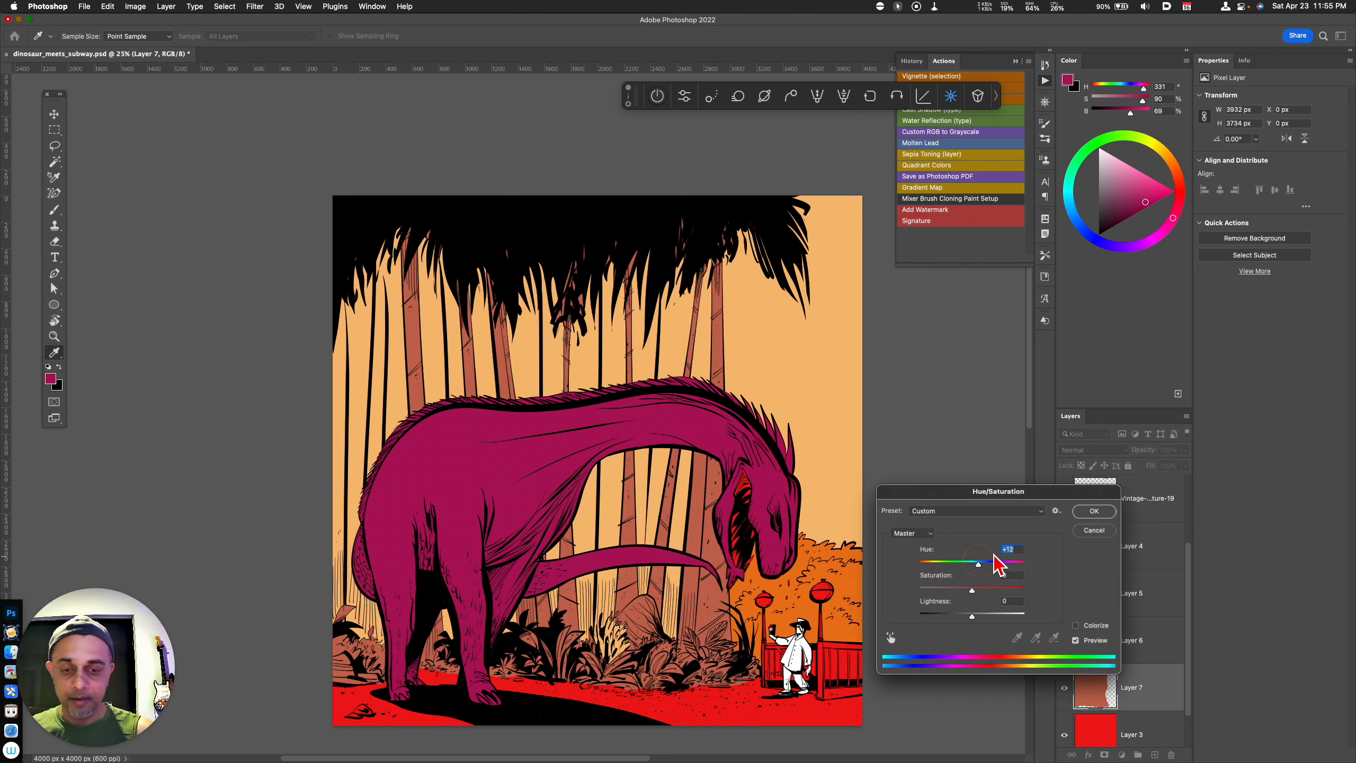
{"action": "left_click", "coordinate": [1094, 511]}
{"action": "key", "text": "l"}
Raise the tree layer's lightness by +3 while viewing the grayscale proof, and return to the color view
{"action": "key", "text": "super+y"}
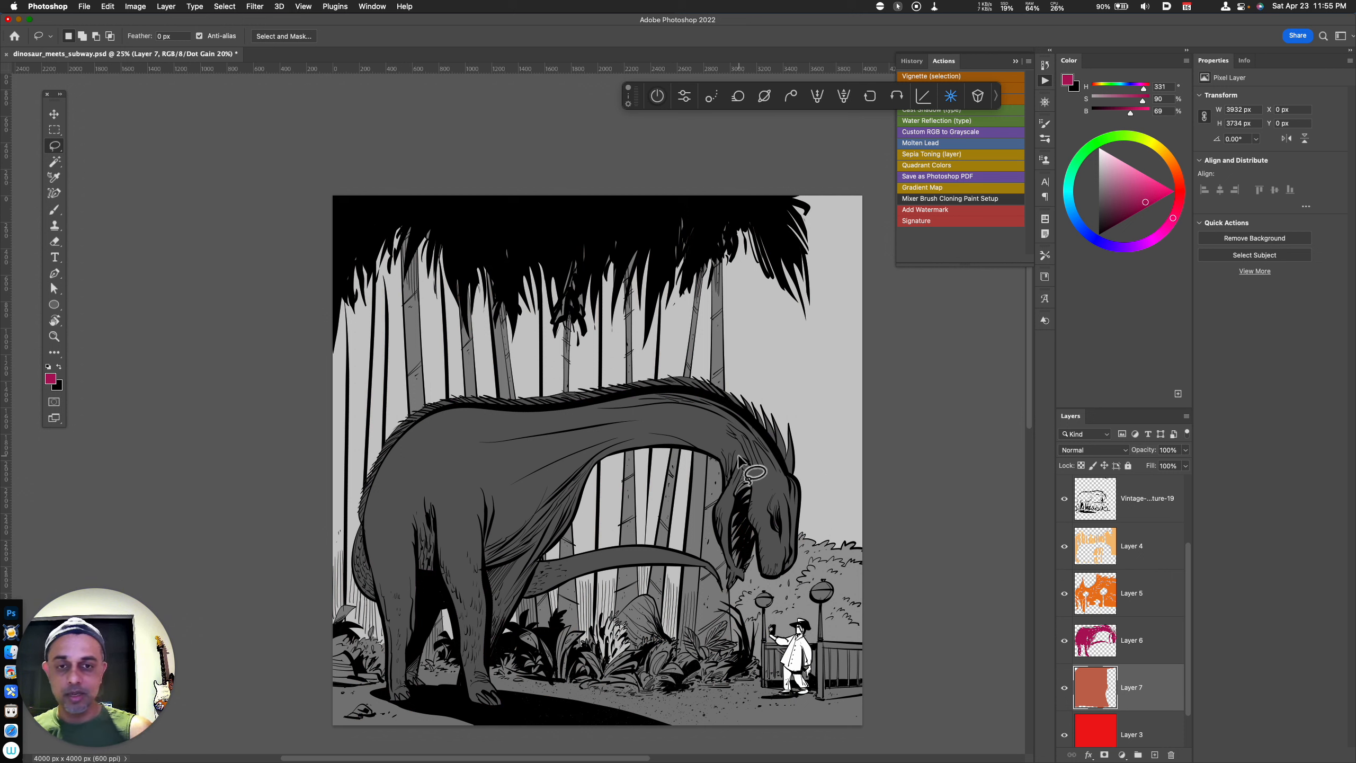
{"action": "key", "text": "super+u"}
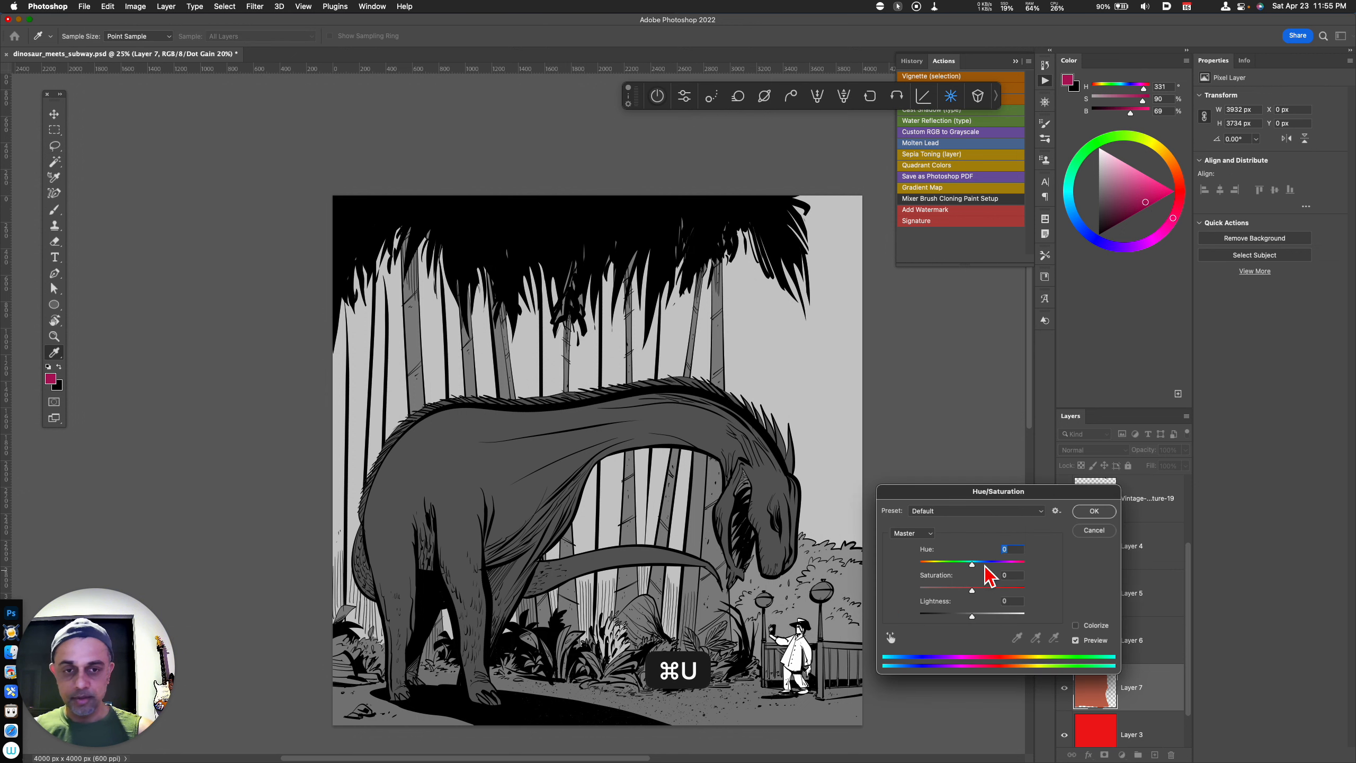
{"action": "left_click", "coordinate": [984, 615]}
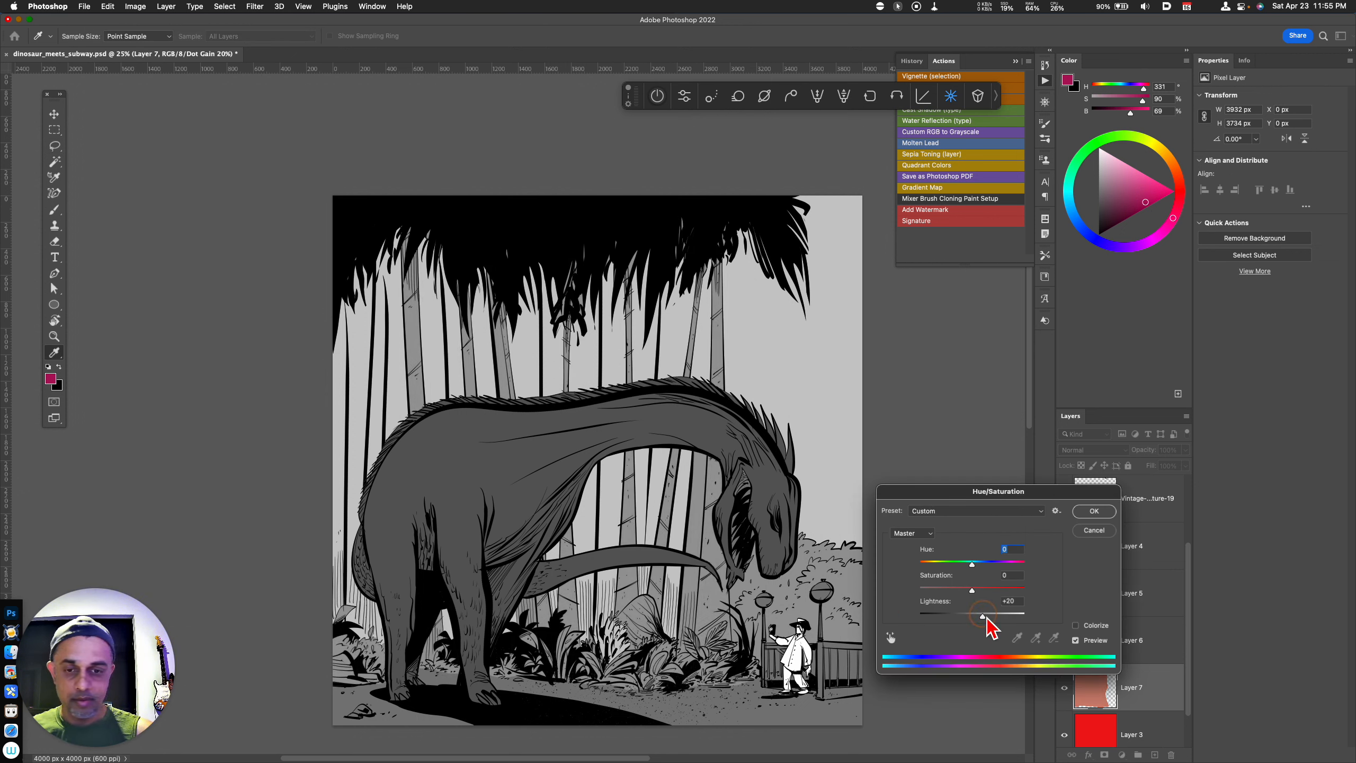
{"action": "left_click_drag", "start_coordinate": [987, 620], "coordinate": [977, 620]}
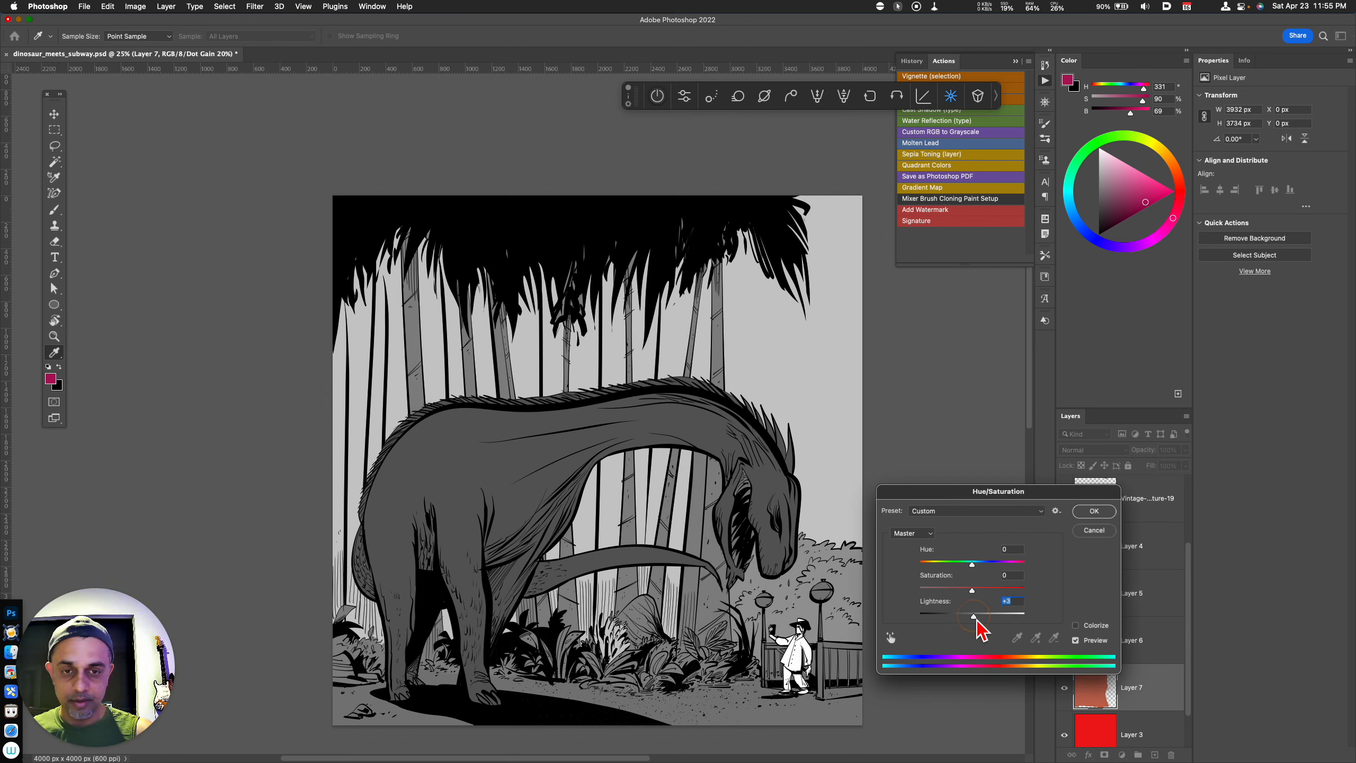
{"action": "left_click", "coordinate": [1094, 511]}
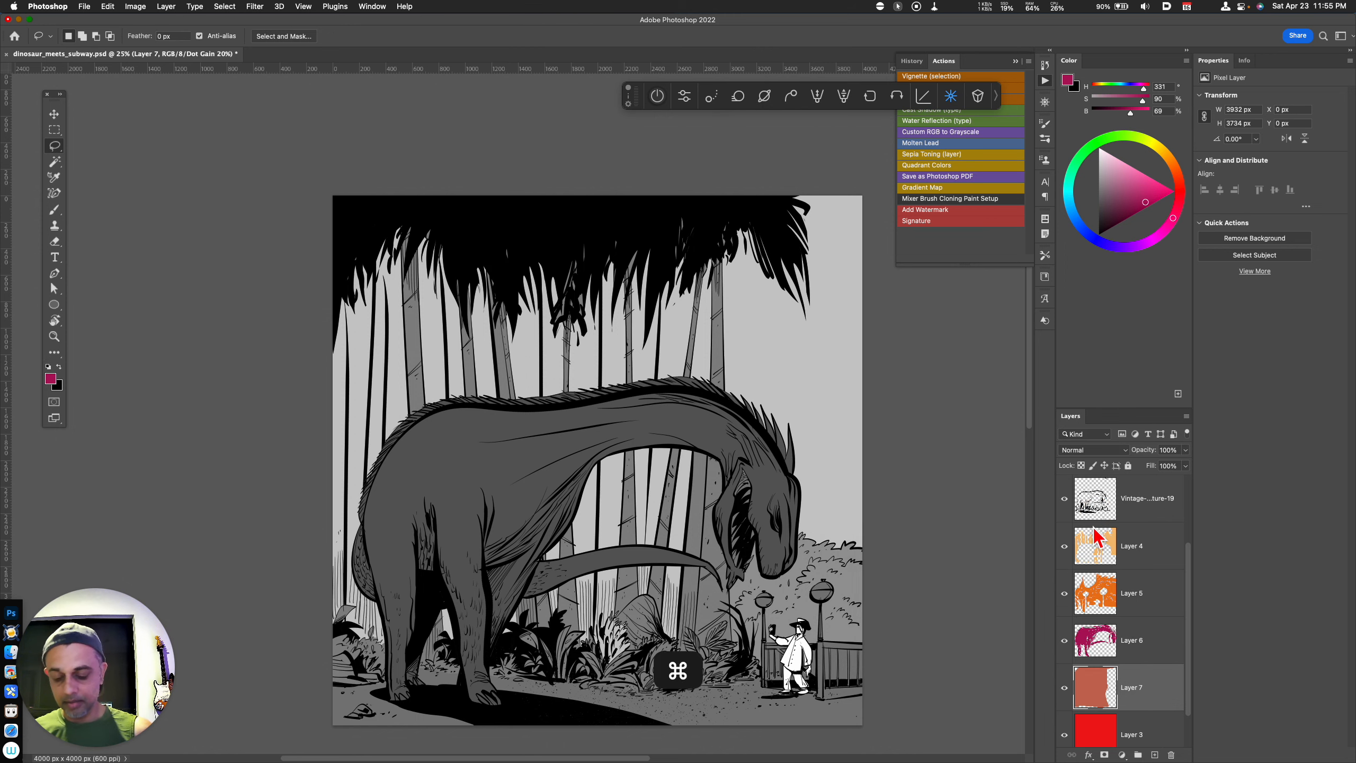
{"action": "key", "text": "super+y"}
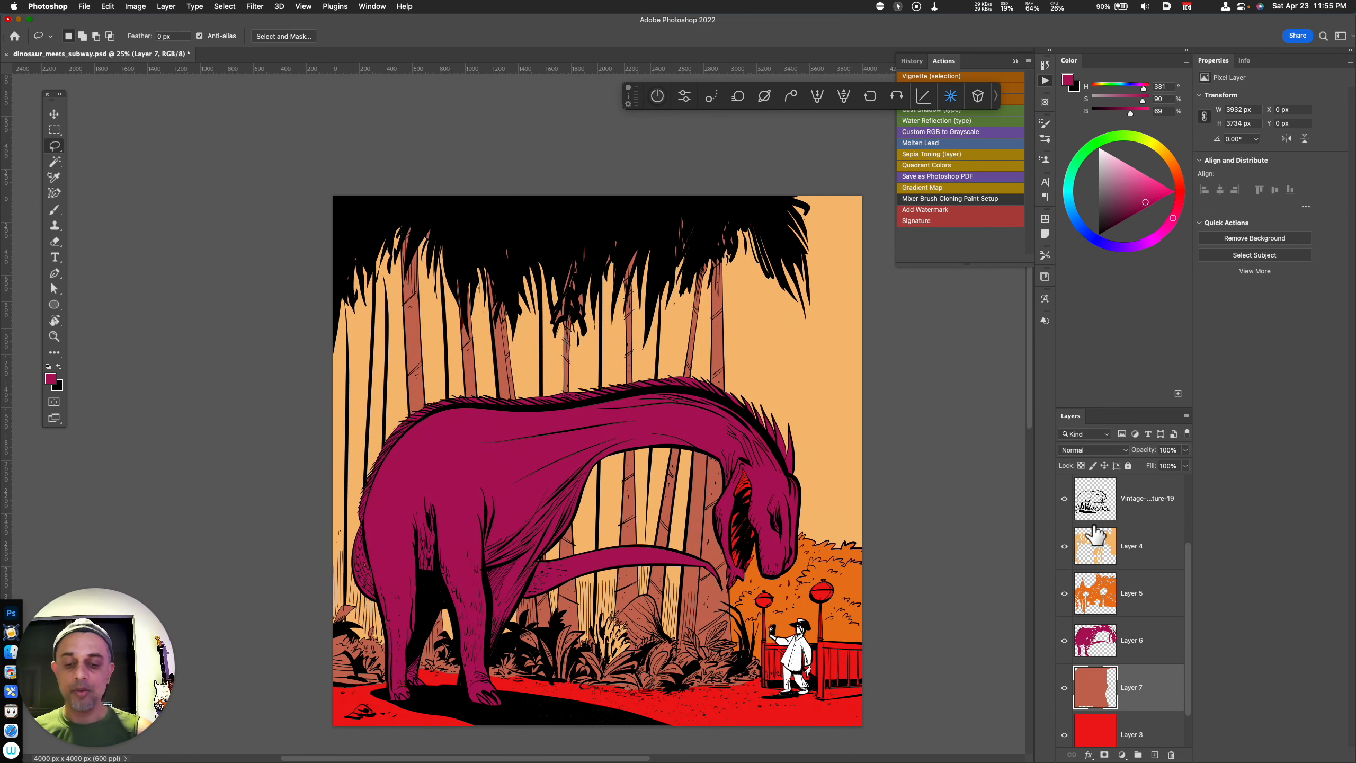
Select the red gaps between the fence bars on both sides of the man with the Magic Wand
{"action": "mouse_move", "coordinate": [739, 676]}
{"action": "left_mouse_down"}
{"action": "mouse_move", "coordinate": [777, 652]}
{"action": "mouse_move", "coordinate": [687, 701]}
{"action": "left_mouse_up"}
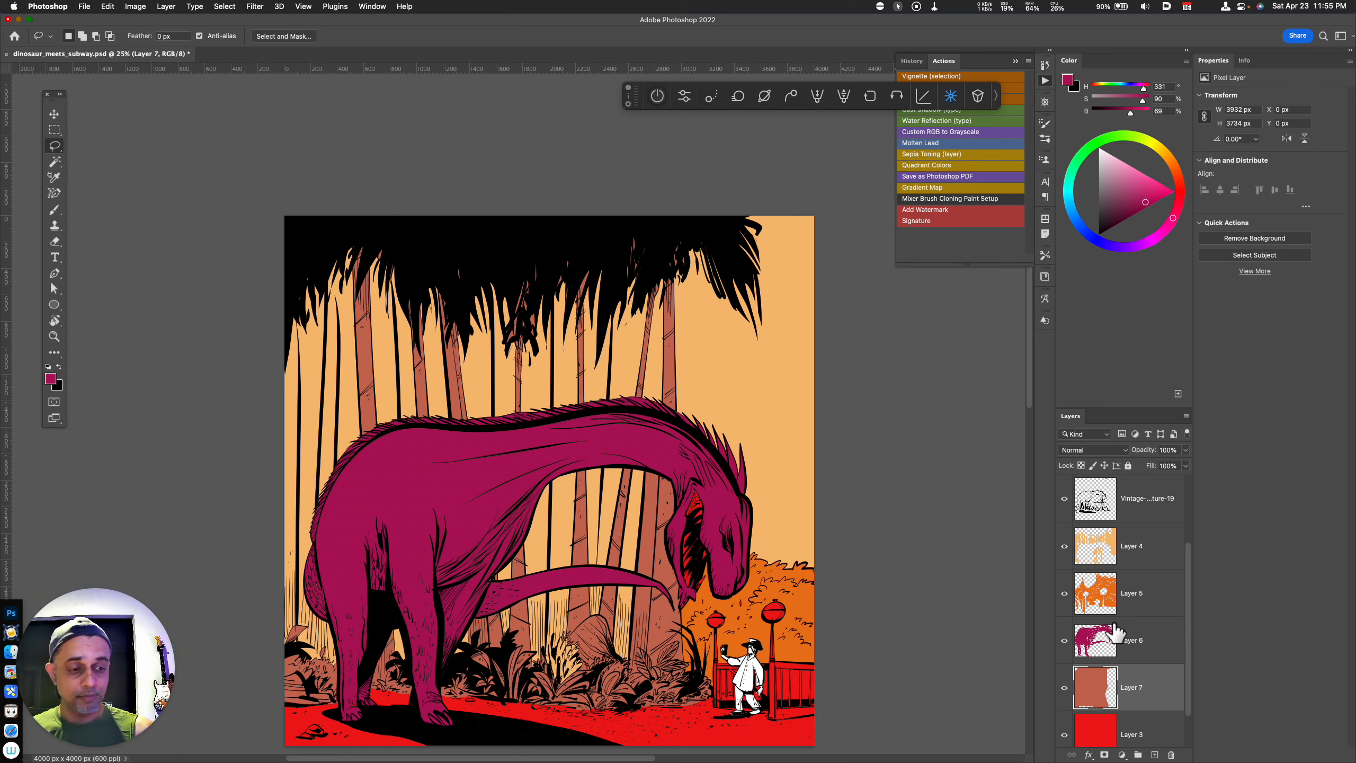
{"action": "left_click", "coordinate": [1114, 556]}
{"action": "key", "text": "w"}
{"action": "left_click", "coordinate": [777, 686]}
{"action": "left_click", "coordinate": [788, 689], "text": "shift"}
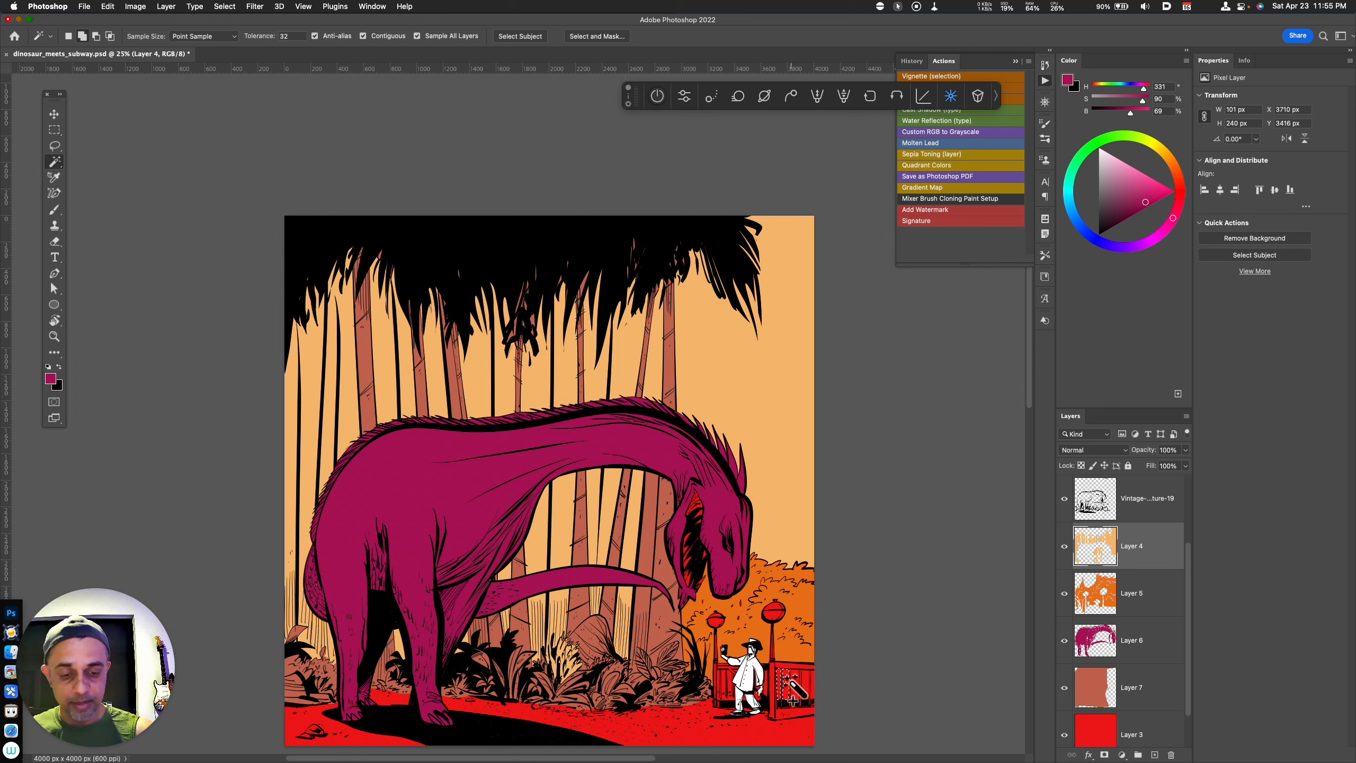
{"action": "left_click", "coordinate": [795, 690], "text": "shift"}
{"action": "left_click", "coordinate": [801, 703], "text": "shift"}
{"action": "left_click", "coordinate": [805, 686], "text": "shift"}
{"action": "left_click", "coordinate": [812, 692], "text": "shift"}
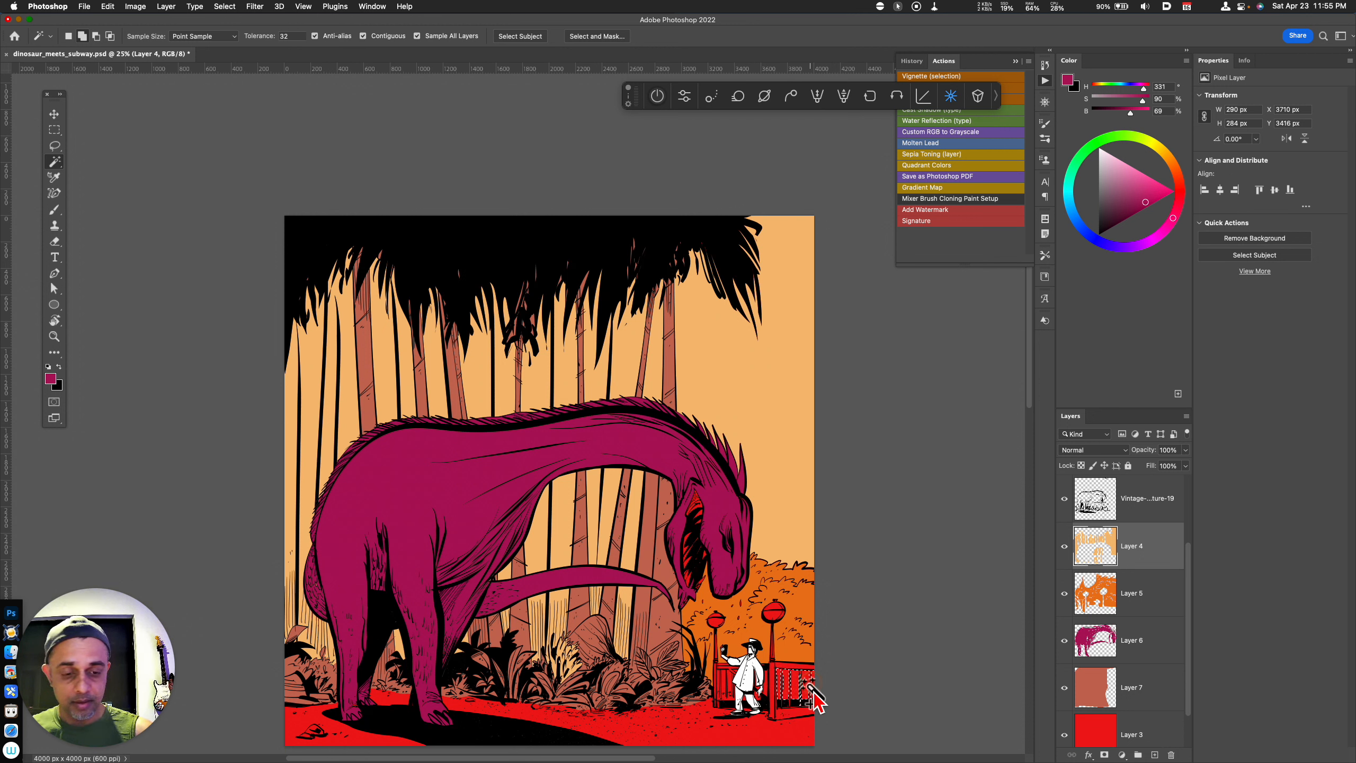
{"action": "left_click", "coordinate": [721, 695], "text": "shift"}
{"action": "left_click", "coordinate": [727, 695], "text": "shift"}
{"action": "left_click", "coordinate": [732, 693], "text": "shift"}
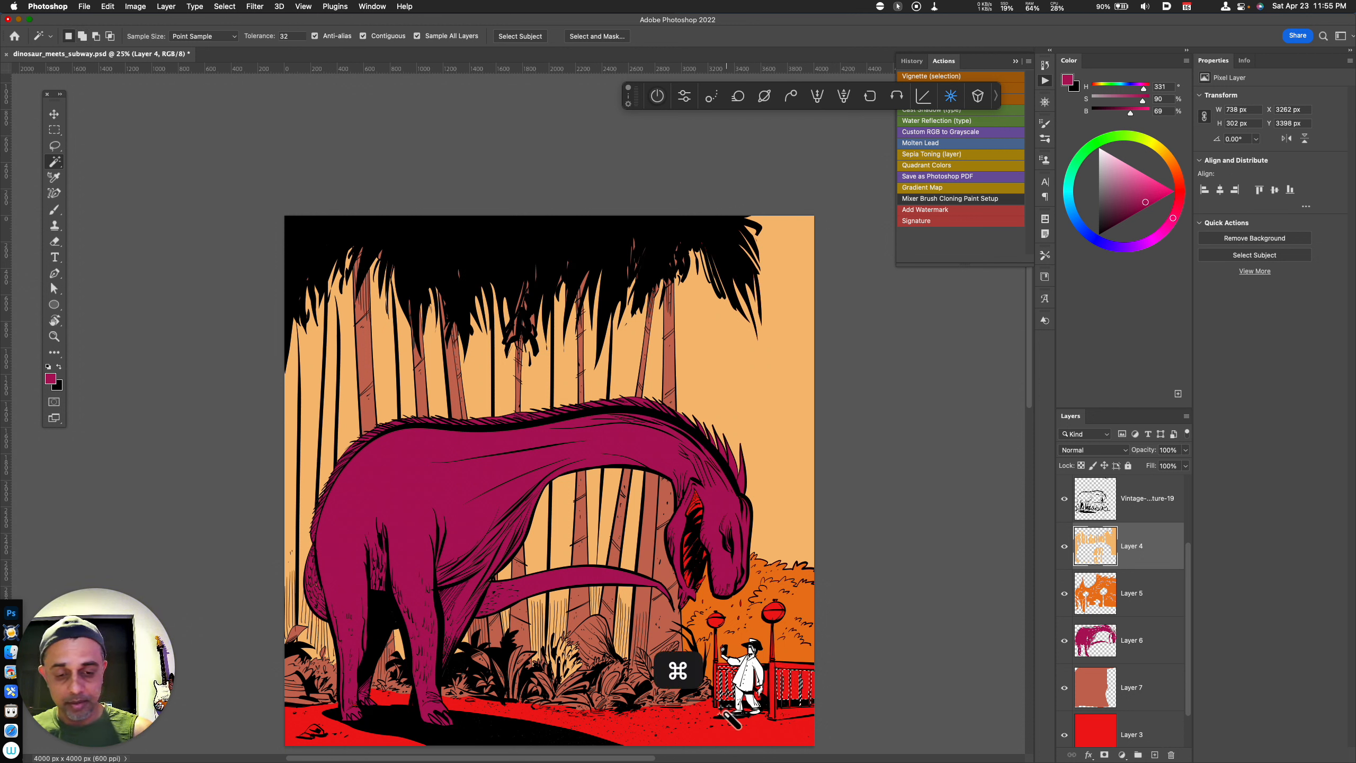
Fill the selected fence gaps on Layer 5 with the orange of the bushes
{"action": "left_click", "coordinate": [1096, 592], "text": "super"}
{"action": "key", "text": "b"}
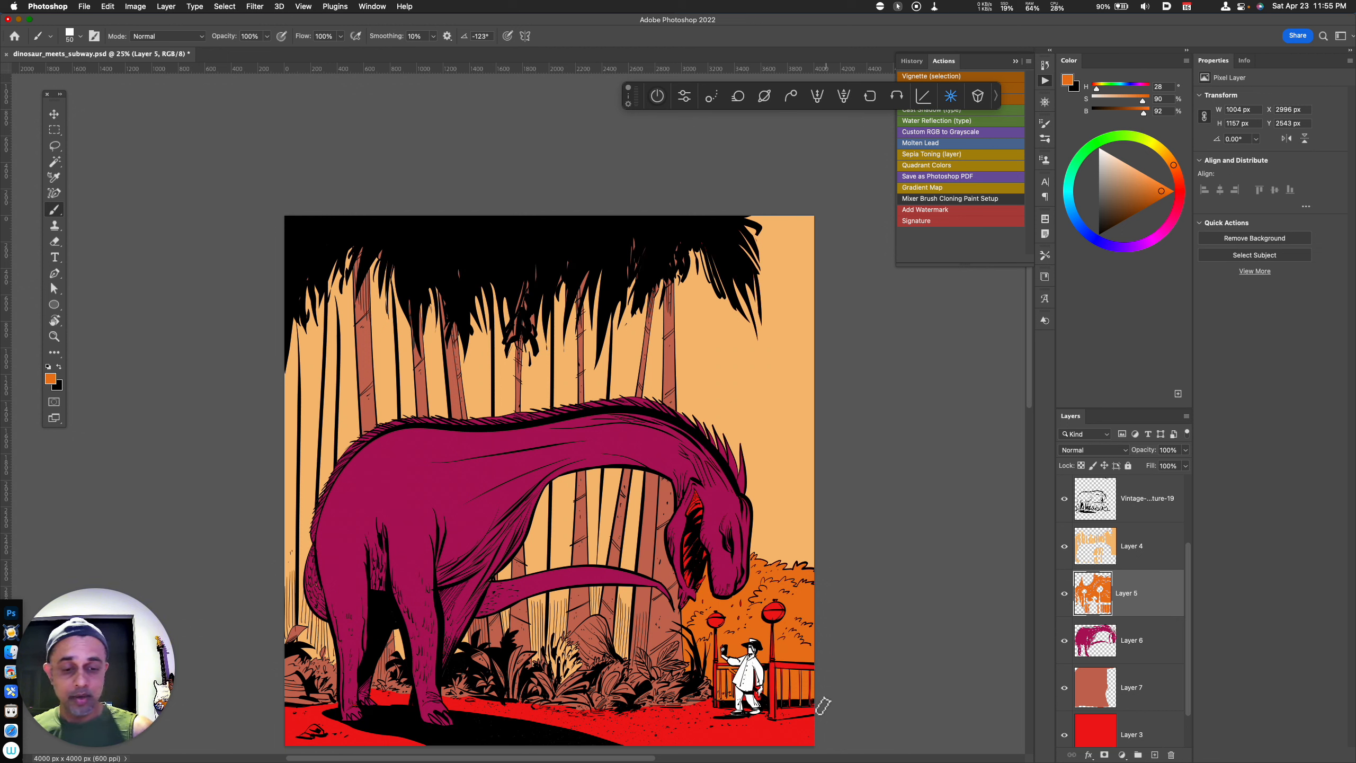
{"action": "key", "text": "l"}
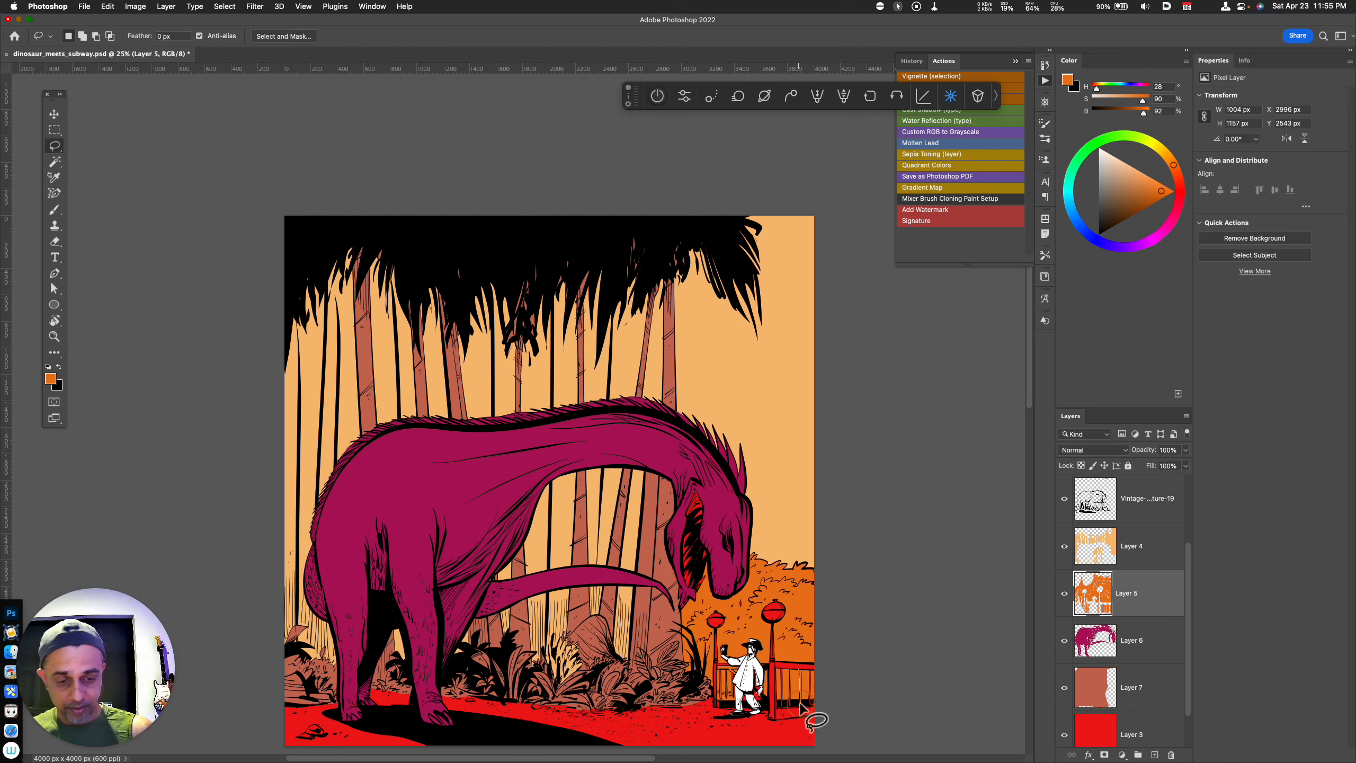
{"action": "key", "text": "super+x"}
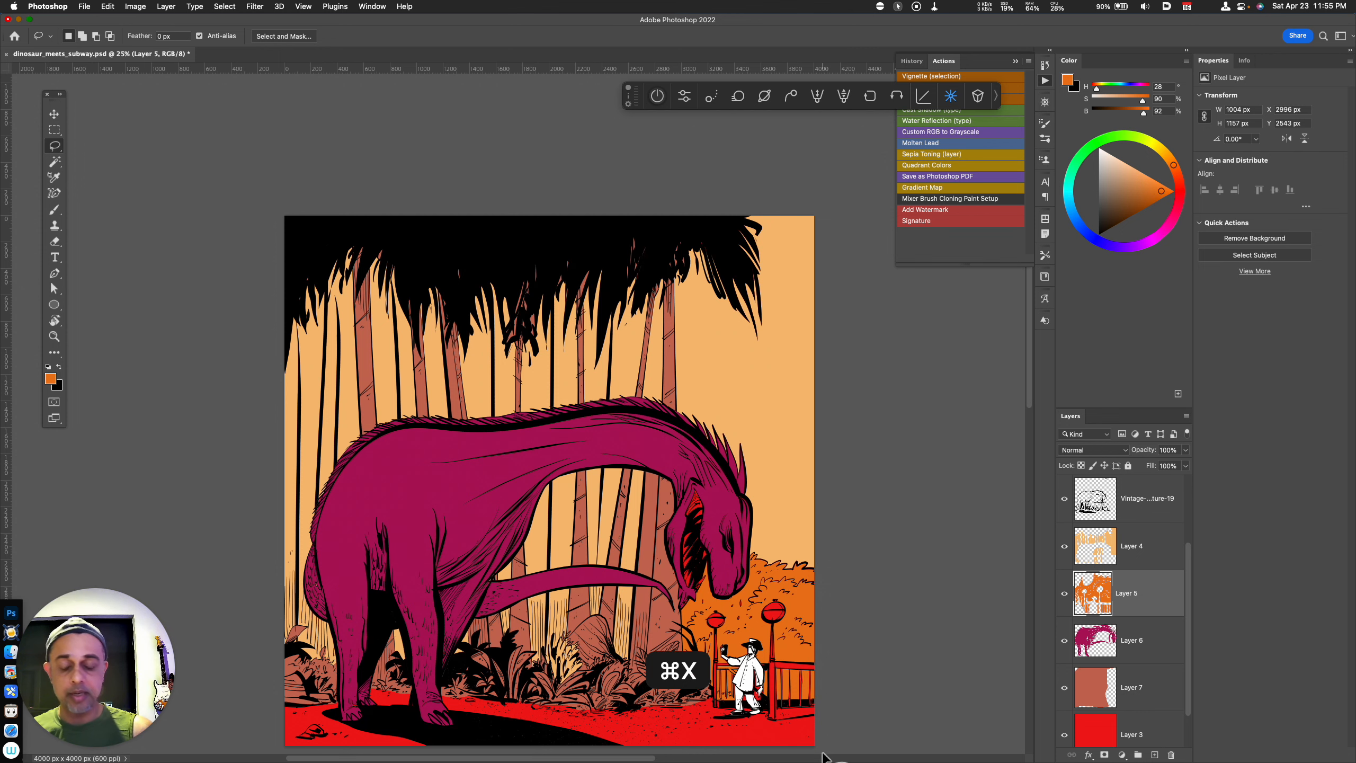
Select the lampposts and fence around the man on red Layer 3 with the Lasso
{"action": "key", "text": "super+minus"}
{"action": "left_click_drag", "start_coordinate": [684, 630], "coordinate": [782, 670]}
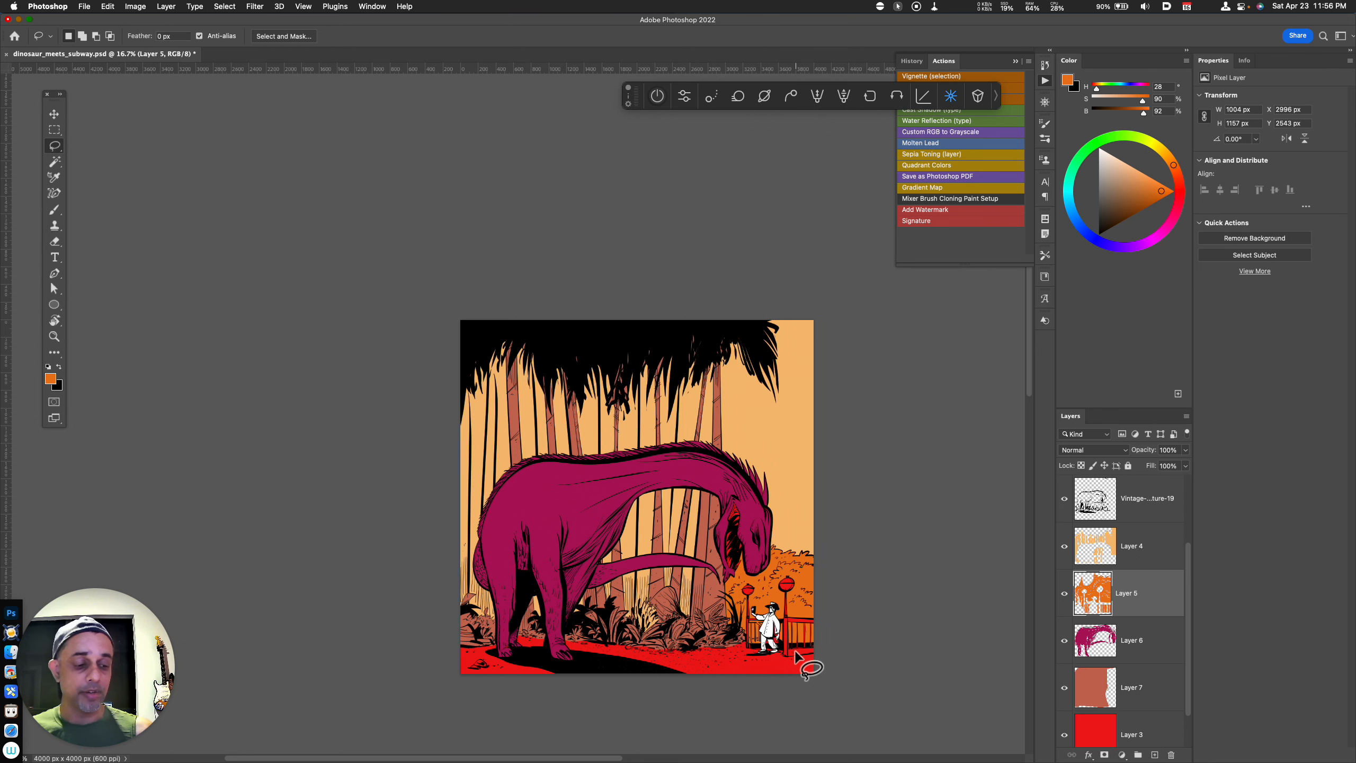
{"action": "left_click", "coordinate": [1125, 733]}
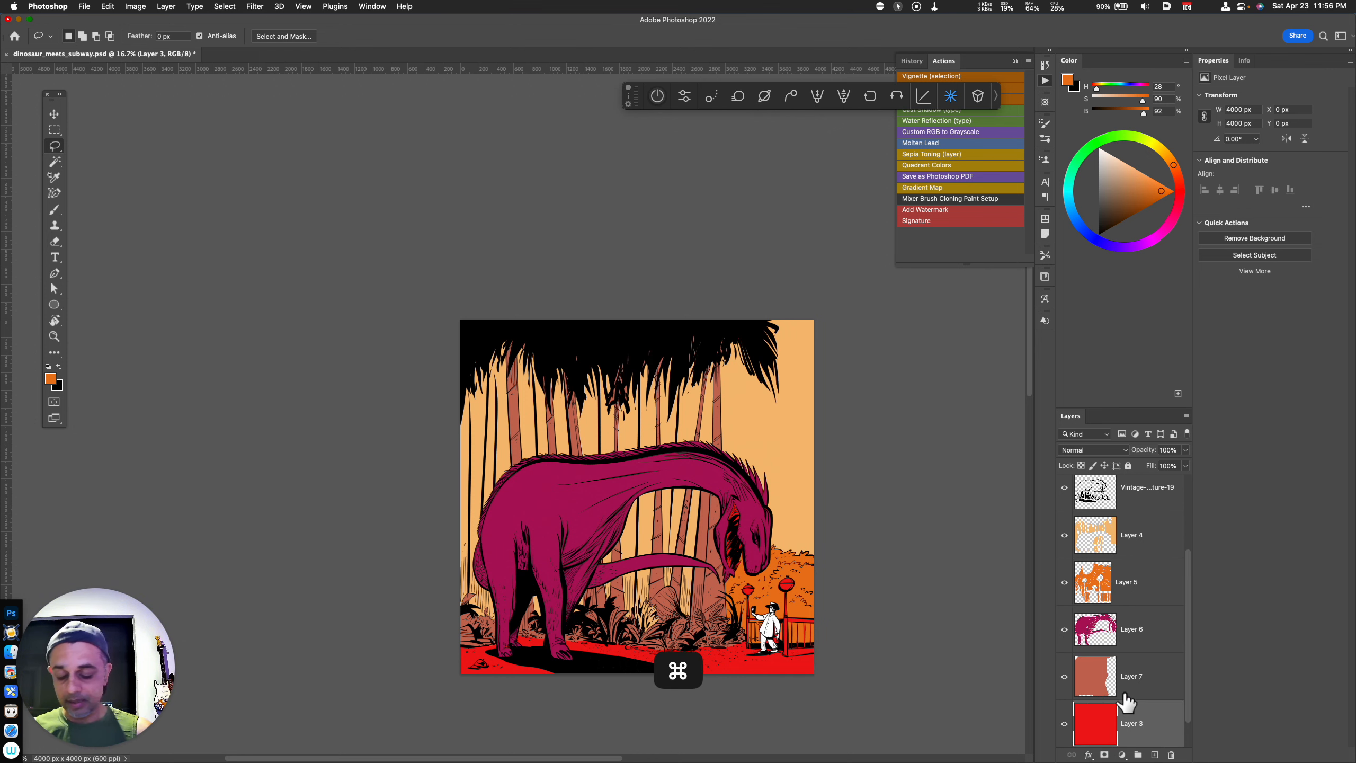
{"action": "key", "text": "super+equal"}
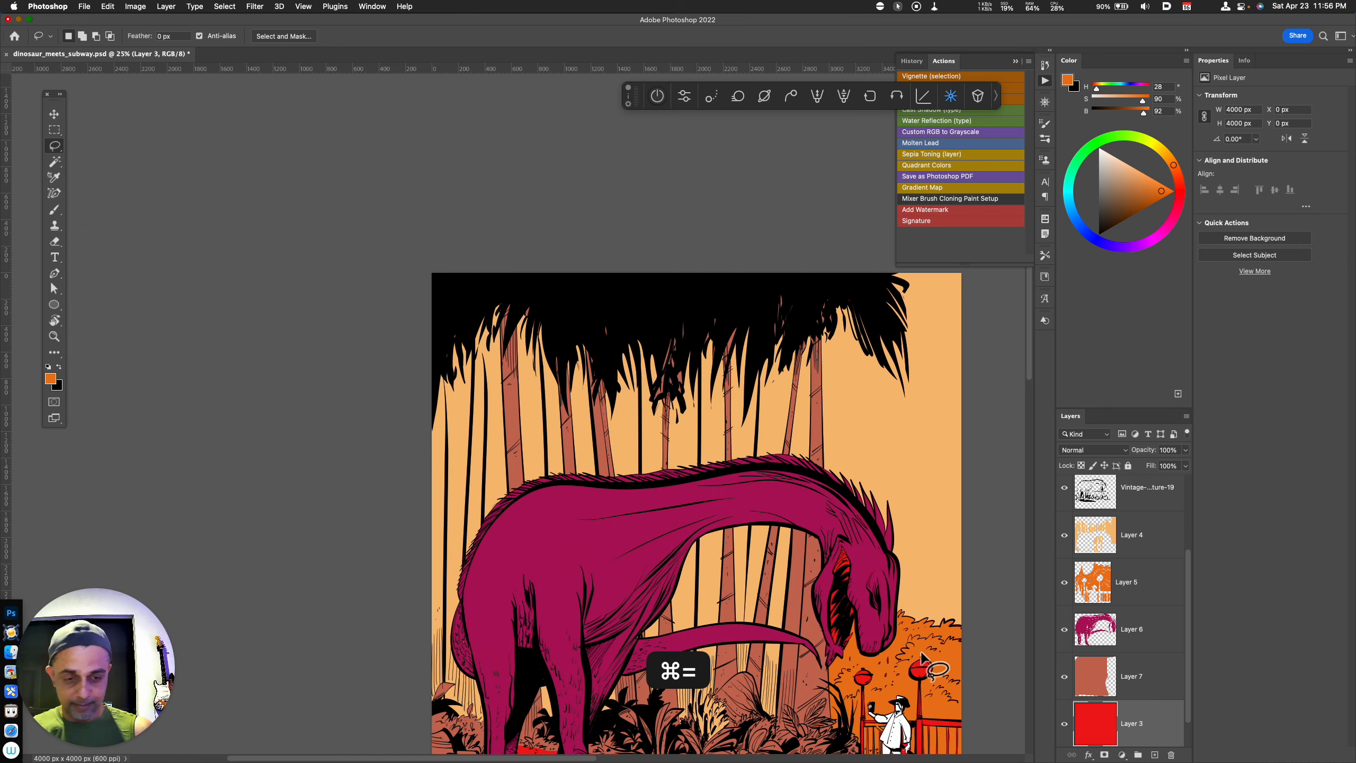
{"action": "mouse_move", "coordinate": [922, 656]}
{"action": "left_mouse_down"}
{"action": "mouse_move", "coordinate": [842, 584]}
{"action": "mouse_move", "coordinate": [760, 607]}
{"action": "mouse_move", "coordinate": [778, 593]}
{"action": "mouse_move", "coordinate": [835, 586]}
{"action": "mouse_move", "coordinate": [883, 609]}
{"action": "mouse_move", "coordinate": [870, 700]}
{"action": "mouse_move", "coordinate": [769, 696]}
{"action": "mouse_move", "coordinate": [763, 609]}
{"action": "left_mouse_up"}
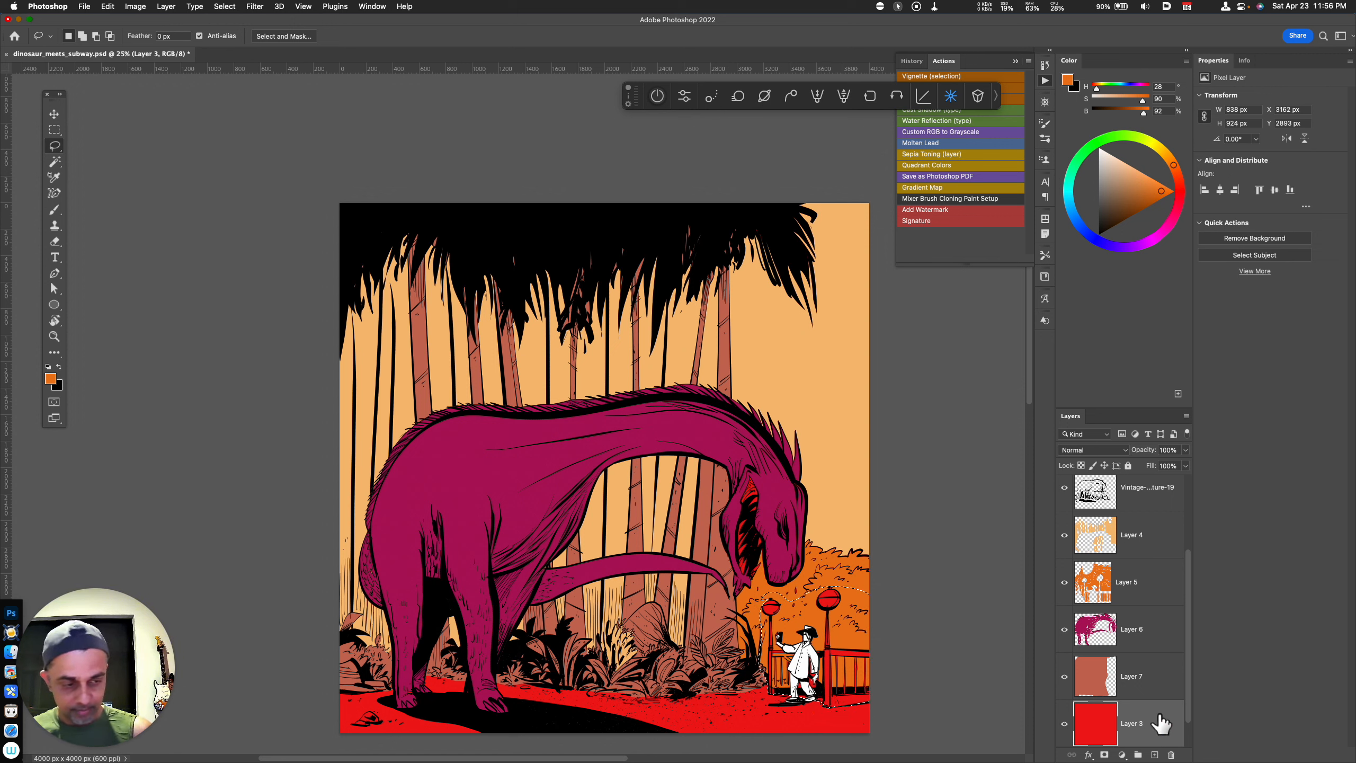
Copy the selected lampposts and fence onto a new layer and shift it to green with hue +77, saturation -57 and lightness -35
{"action": "key", "text": "super+j"}
{"action": "key", "text": "super+u"}
{"action": "left_click_drag", "start_coordinate": [972, 564], "coordinate": [956, 619]}
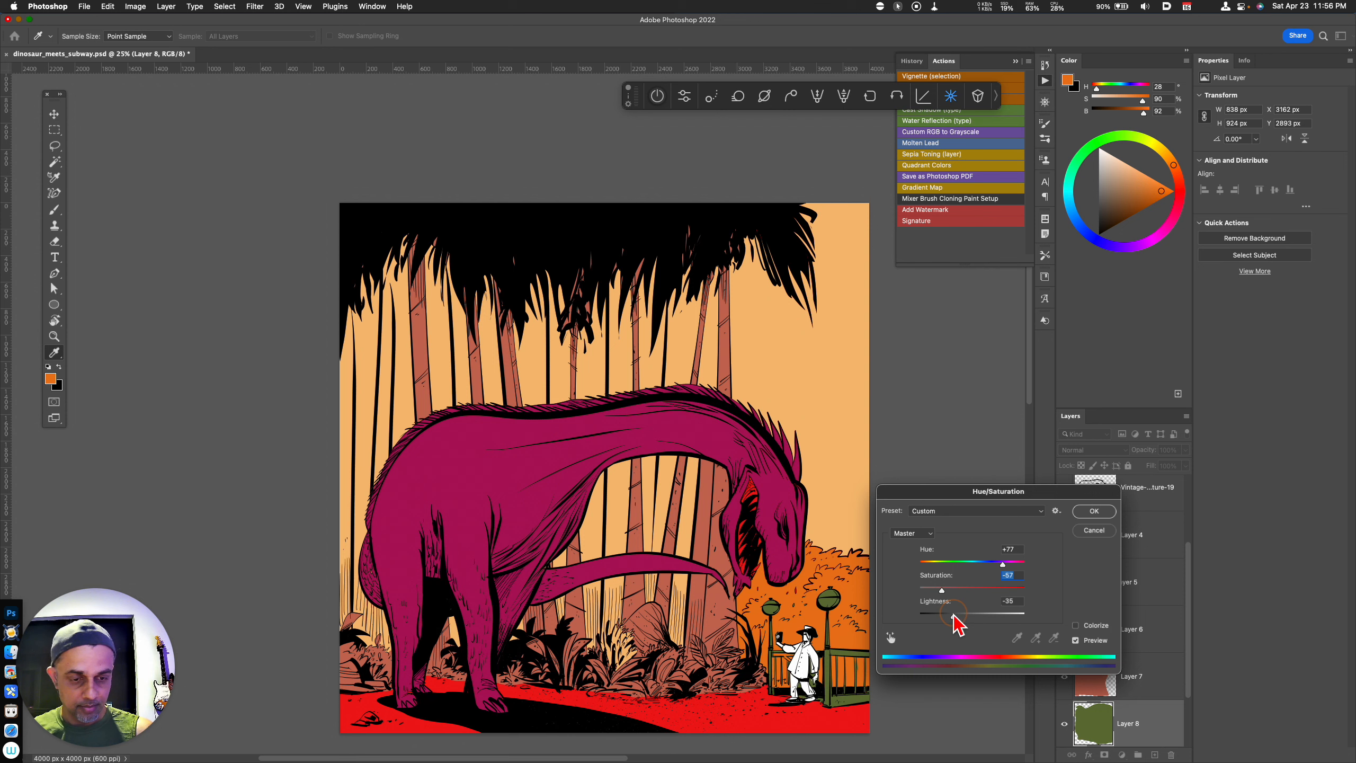
{"action": "left_click", "coordinate": [1080, 519]}
{"action": "key", "text": "l"}
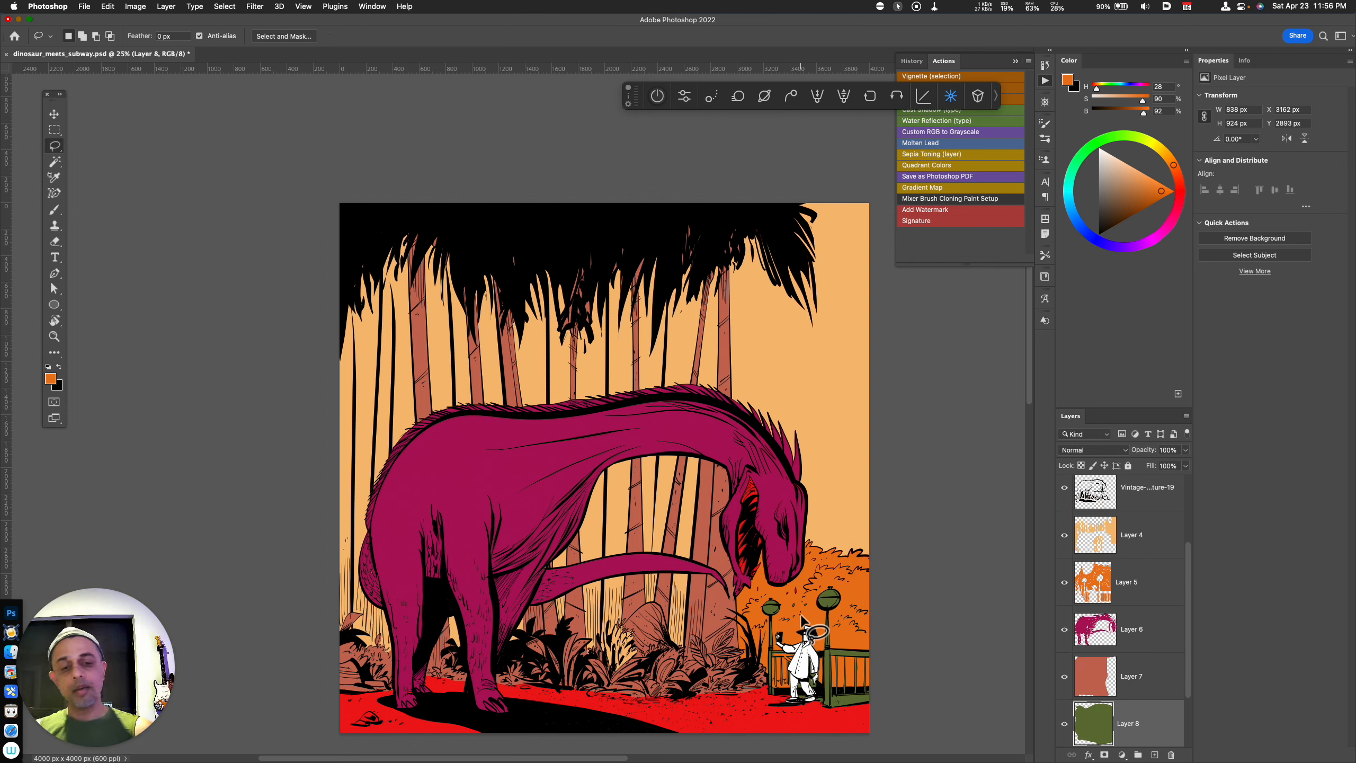
Sample the green of the fence beside the man as the foreground color and switch to the Brush
{"action": "key", "text": "super+equal"}
{"action": "left_click_drag", "start_coordinate": [876, 642], "coordinate": [793, 569]}
{"action": "key", "text": "i"}
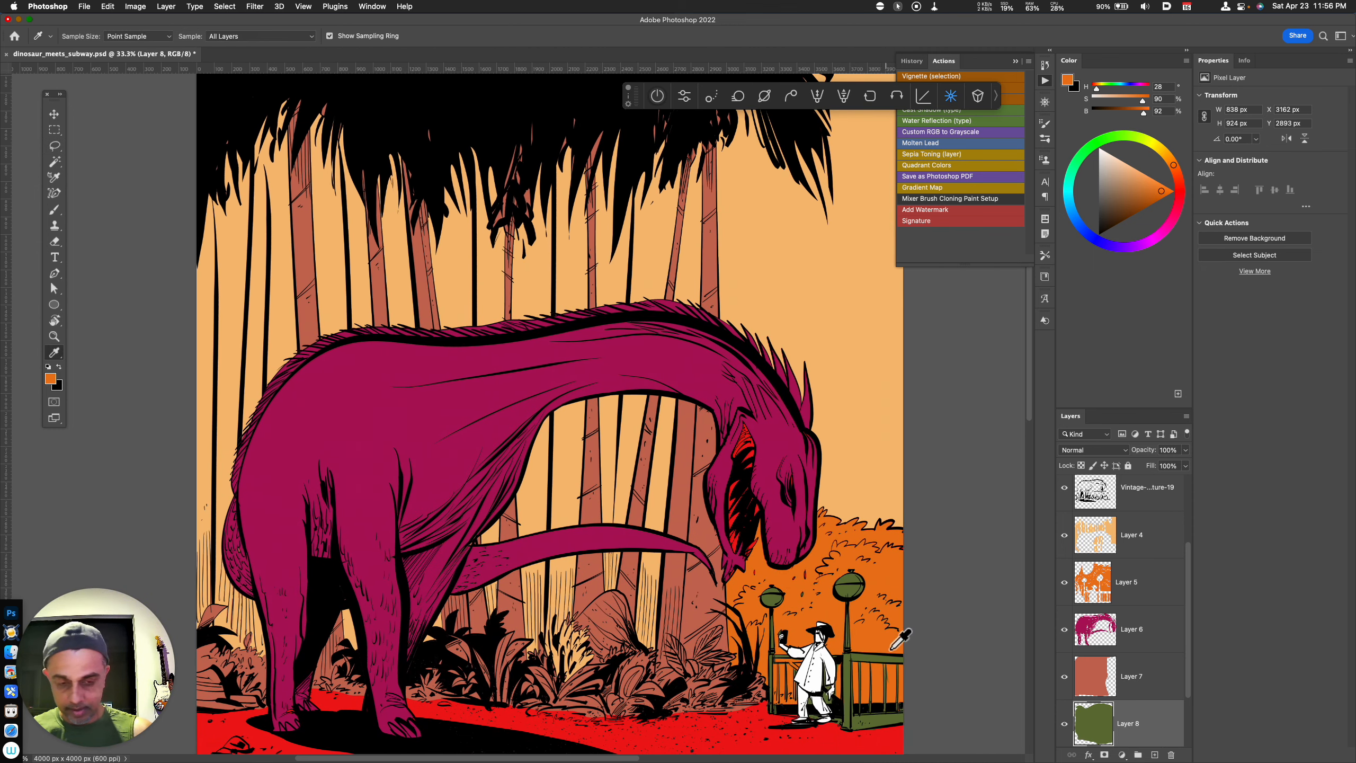
{"action": "left_click", "coordinate": [875, 661]}
{"action": "key", "text": "b"}
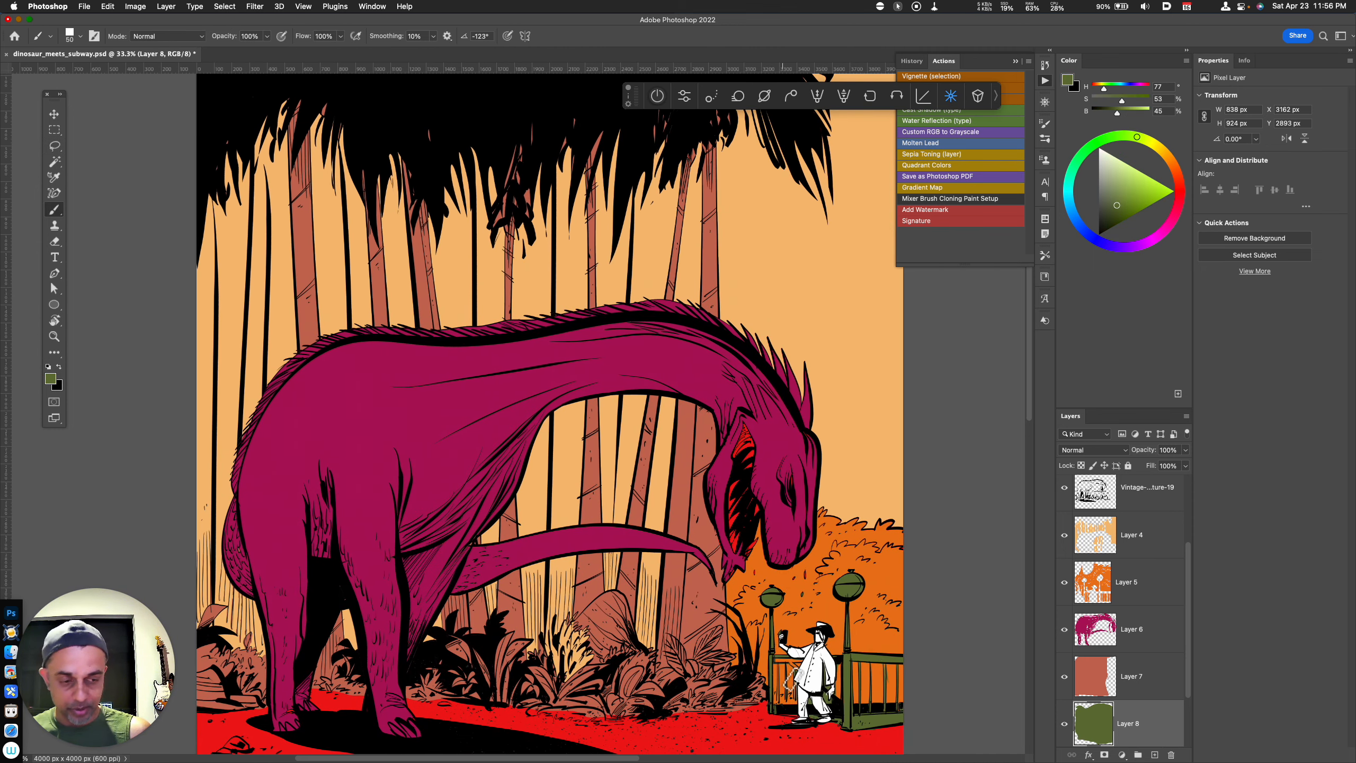
Lasso and cut the stray orange patches around the man and the fence on Layer 5
{"action": "left_click", "coordinate": [1127, 595]}
{"action": "key", "text": "l"}
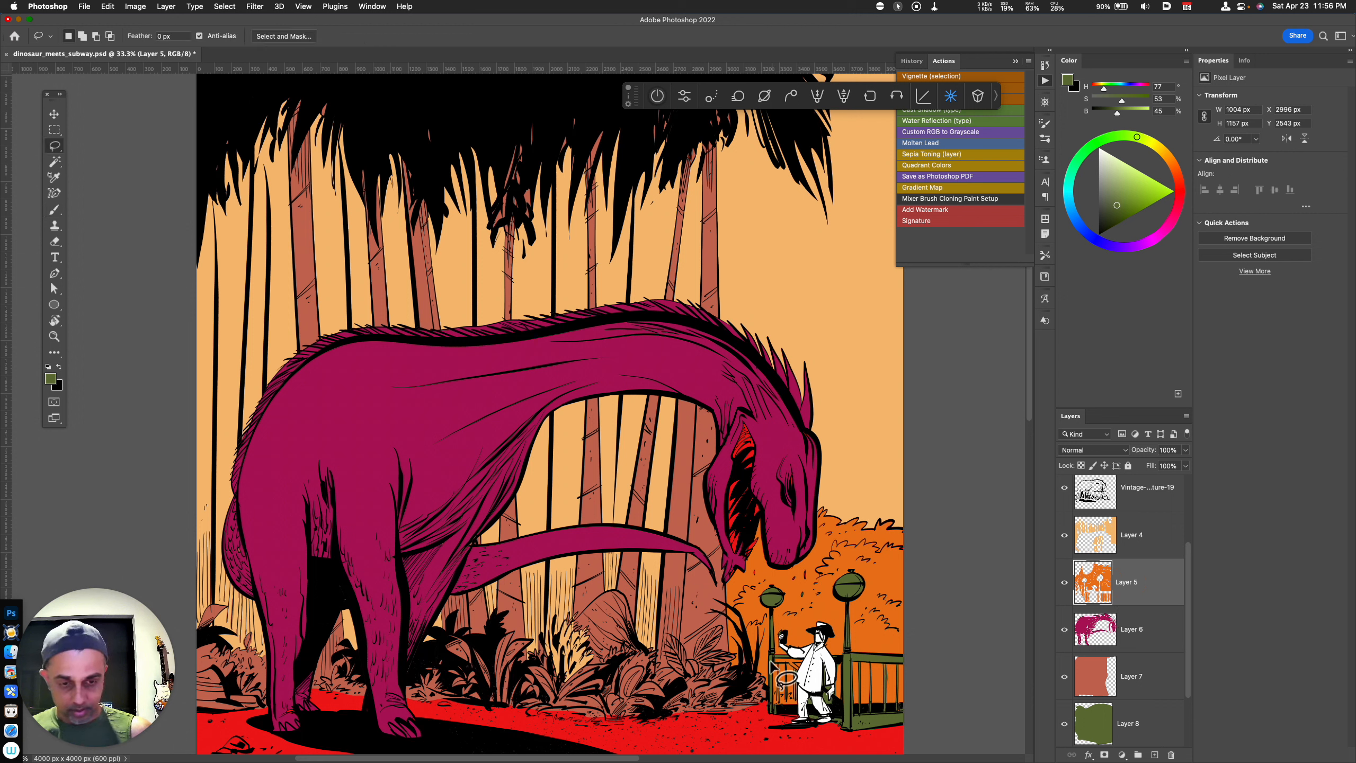
{"action": "key", "text": "super+x"}
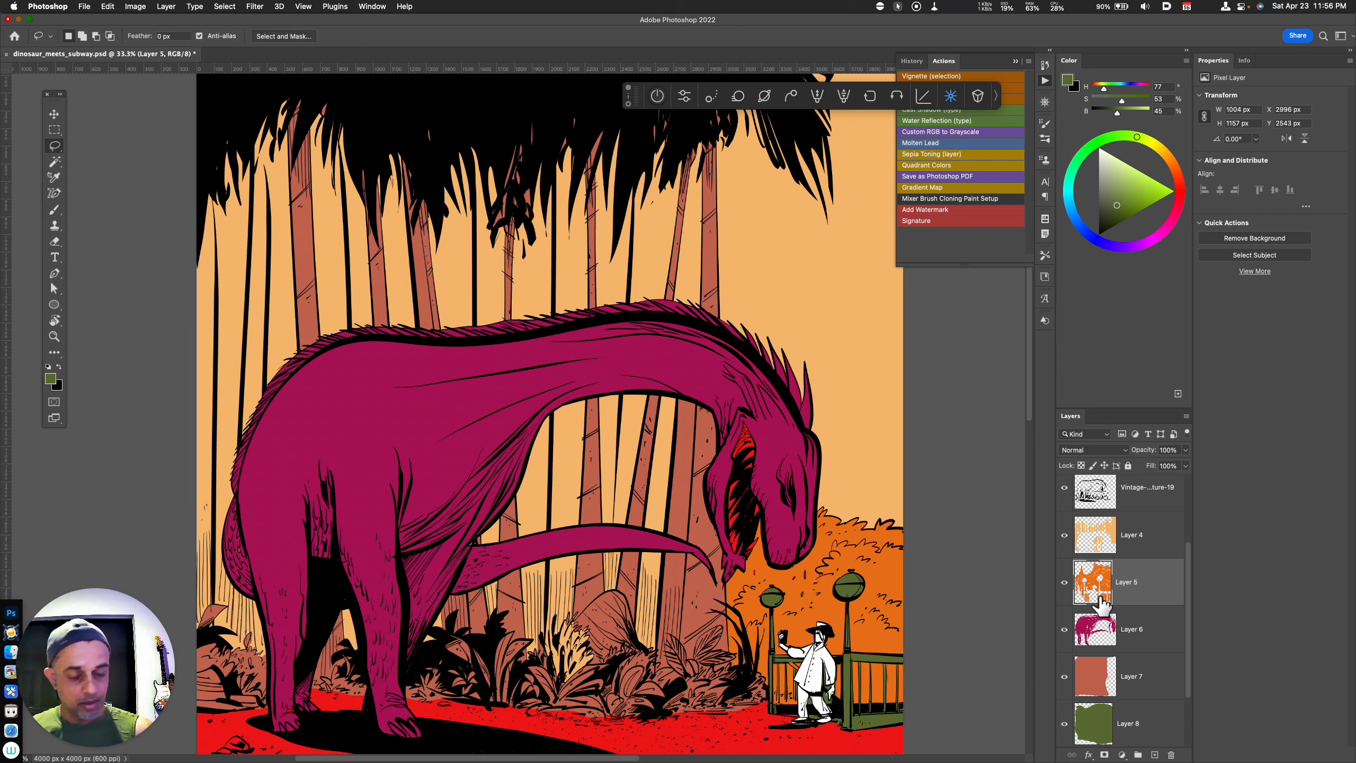
{"action": "key", "text": "super+x"}
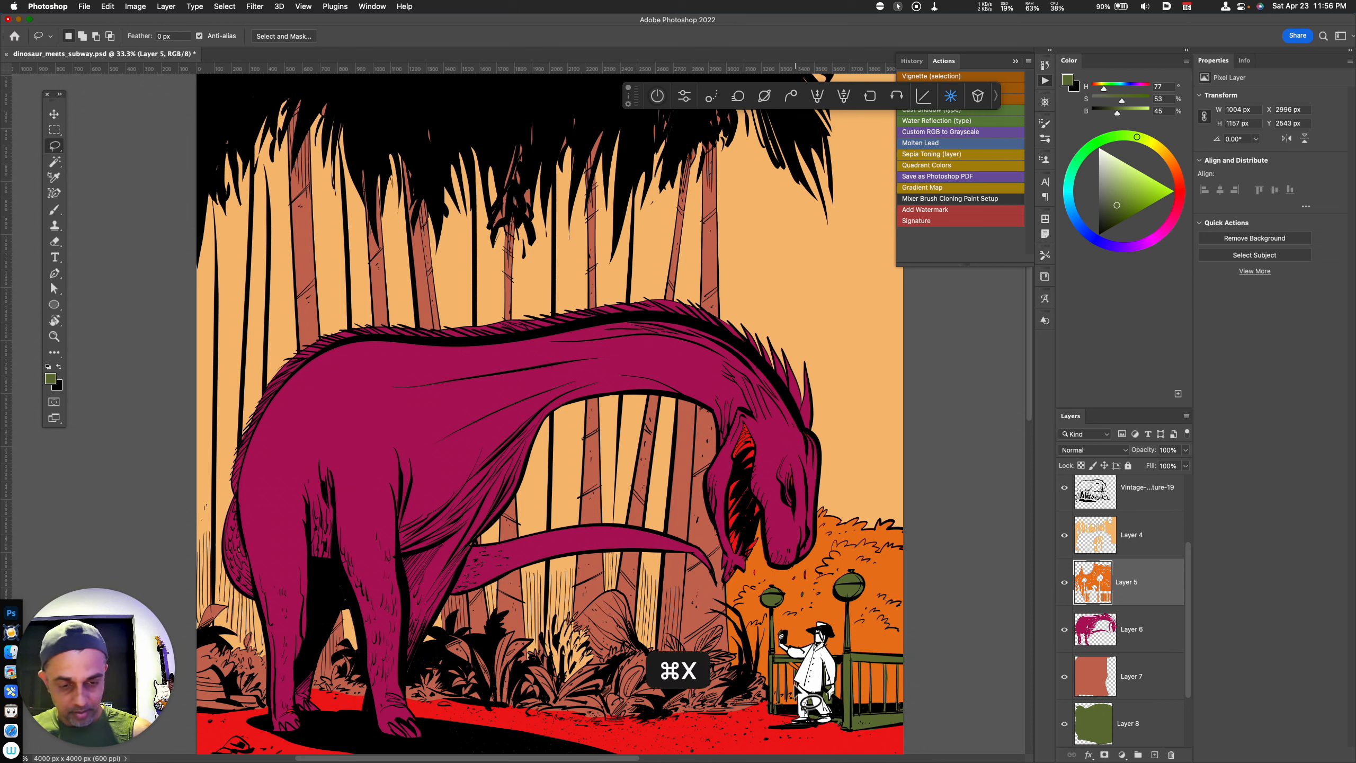
{"action": "key", "text": "super+x"}
{"action": "key", "text": "super+minus"}
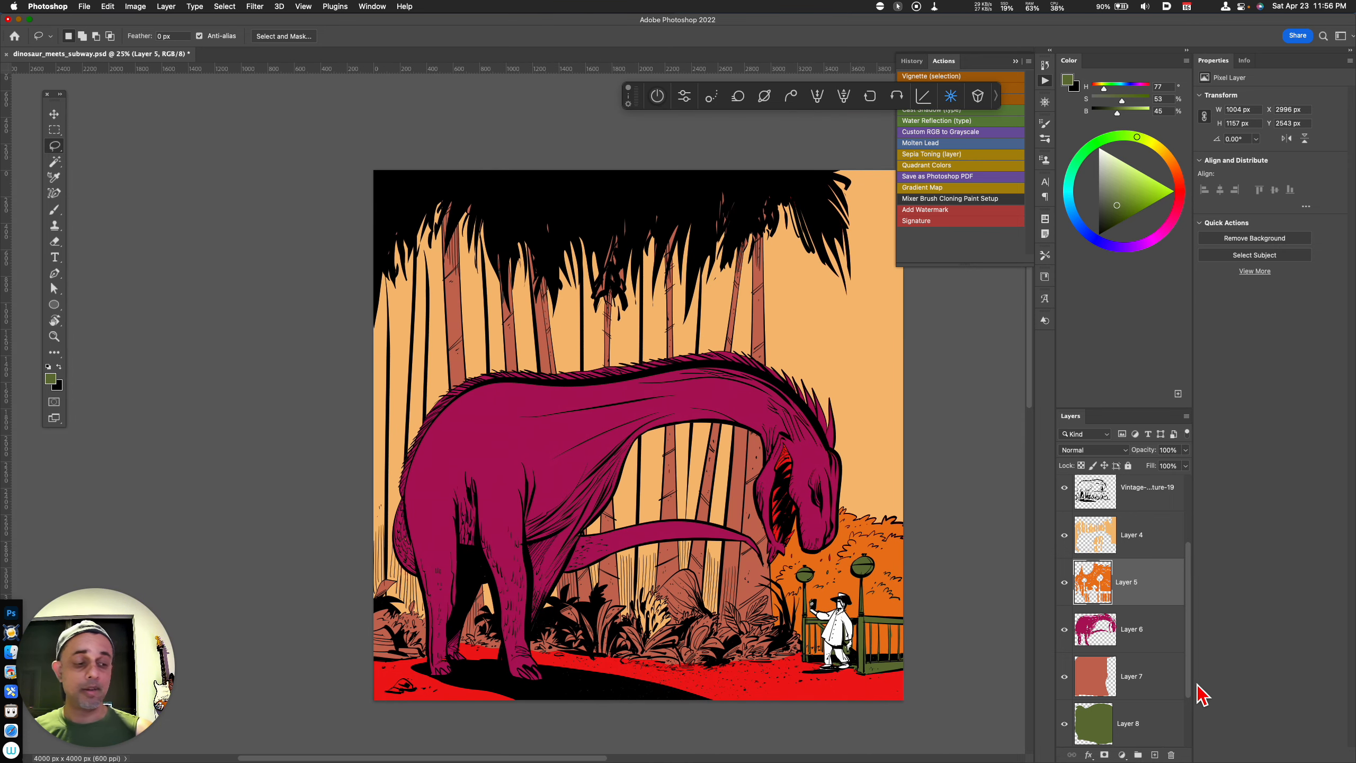
Tone the bright red ground on Layer 3 down to a dark, muted brownish red with Hue/Saturation
{"action": "scroll", "coordinate": [1195, 727], "scroll_direction": "down", "scroll_amount": 3}
{"action": "left_click", "coordinate": [1143, 705]}
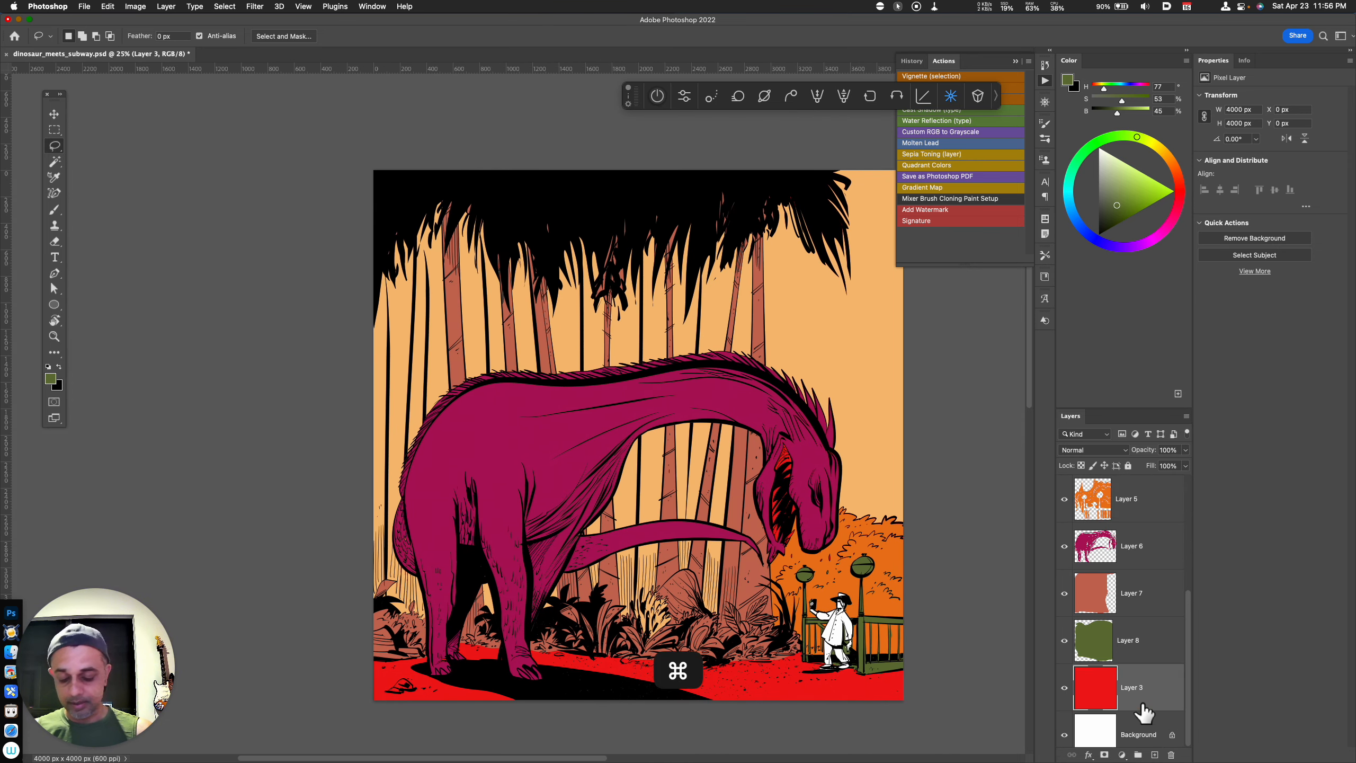
{"action": "key", "text": "super+u"}
{"action": "mouse_move", "coordinate": [972, 588]}
{"action": "left_mouse_down"}
{"action": "mouse_move", "coordinate": [949, 594]}
{"action": "mouse_move", "coordinate": [964, 620]}
{"action": "mouse_move", "coordinate": [851, 646]}
{"action": "left_mouse_up"}
{"action": "left_click", "coordinate": [1093, 513]}
{"action": "key", "text": "l"}
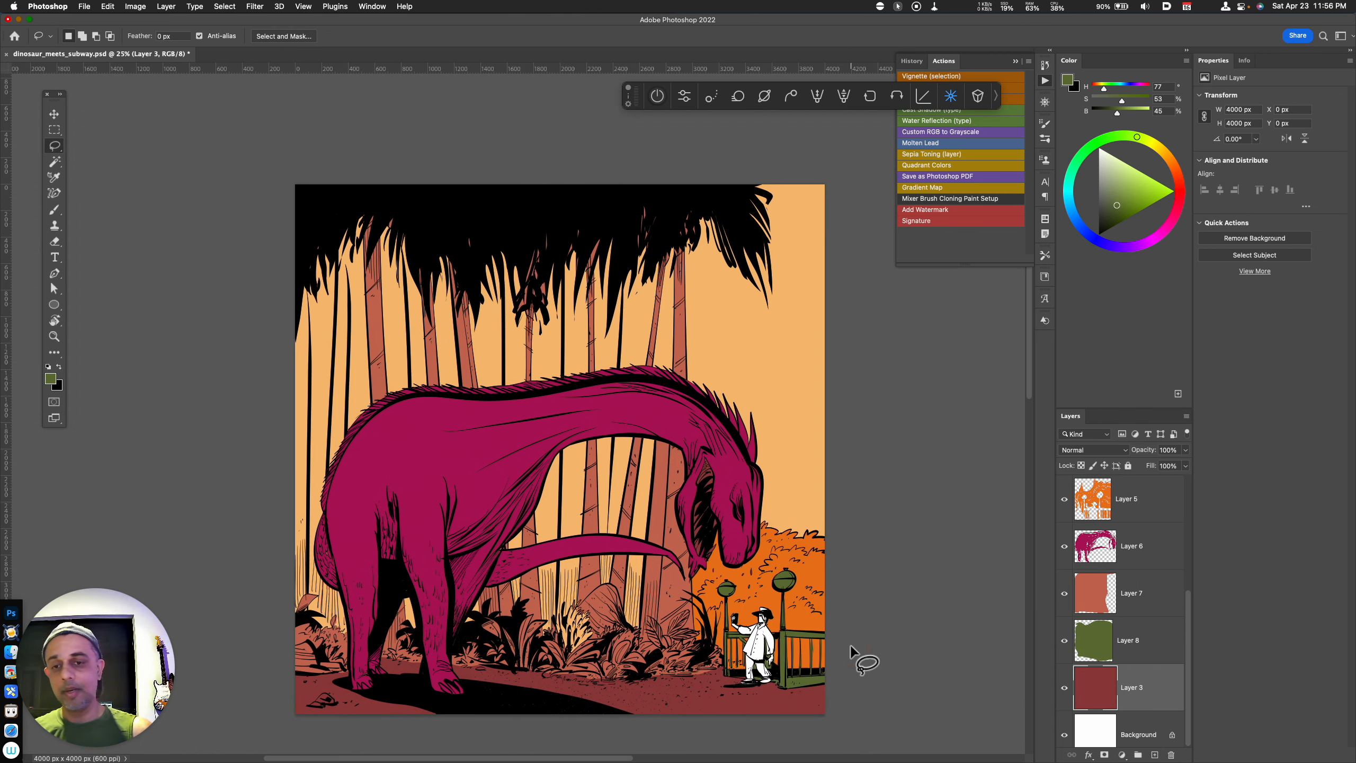